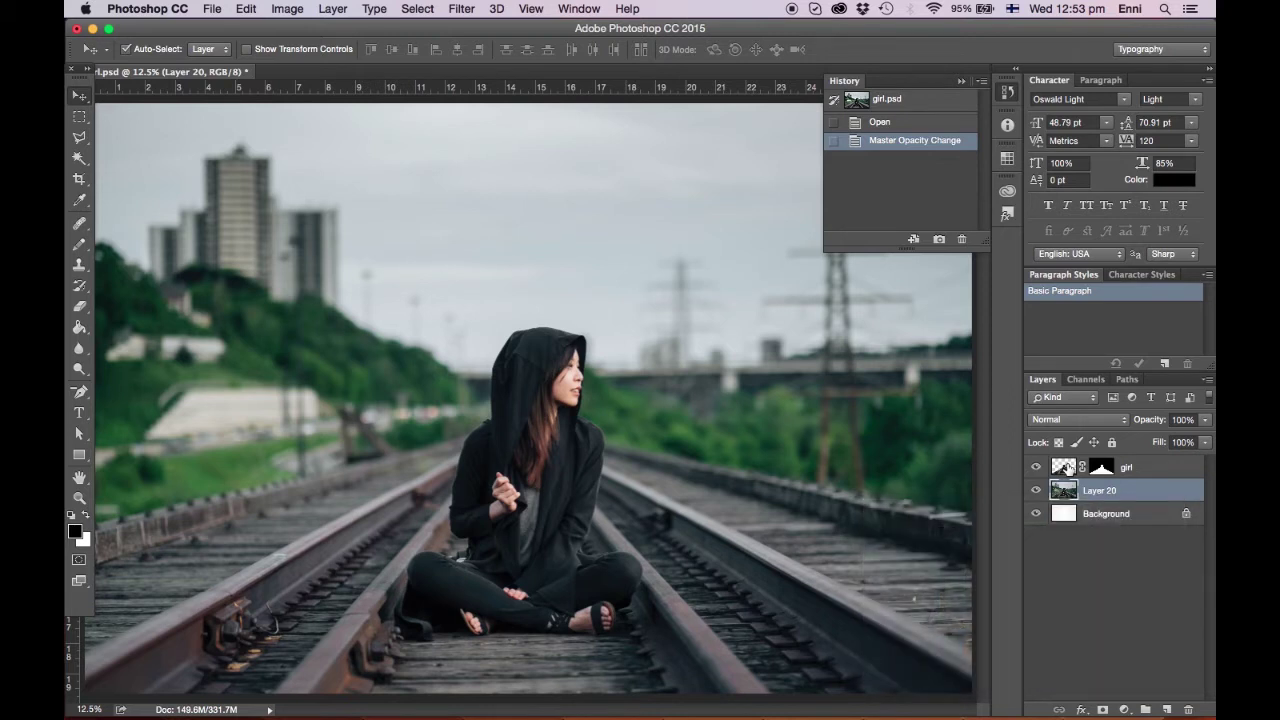
Step: Try a lower opacity on Layer 20 in girl.psd and restore it to 100%
click(1068, 468)
click(1128, 489)
click(1204, 440)
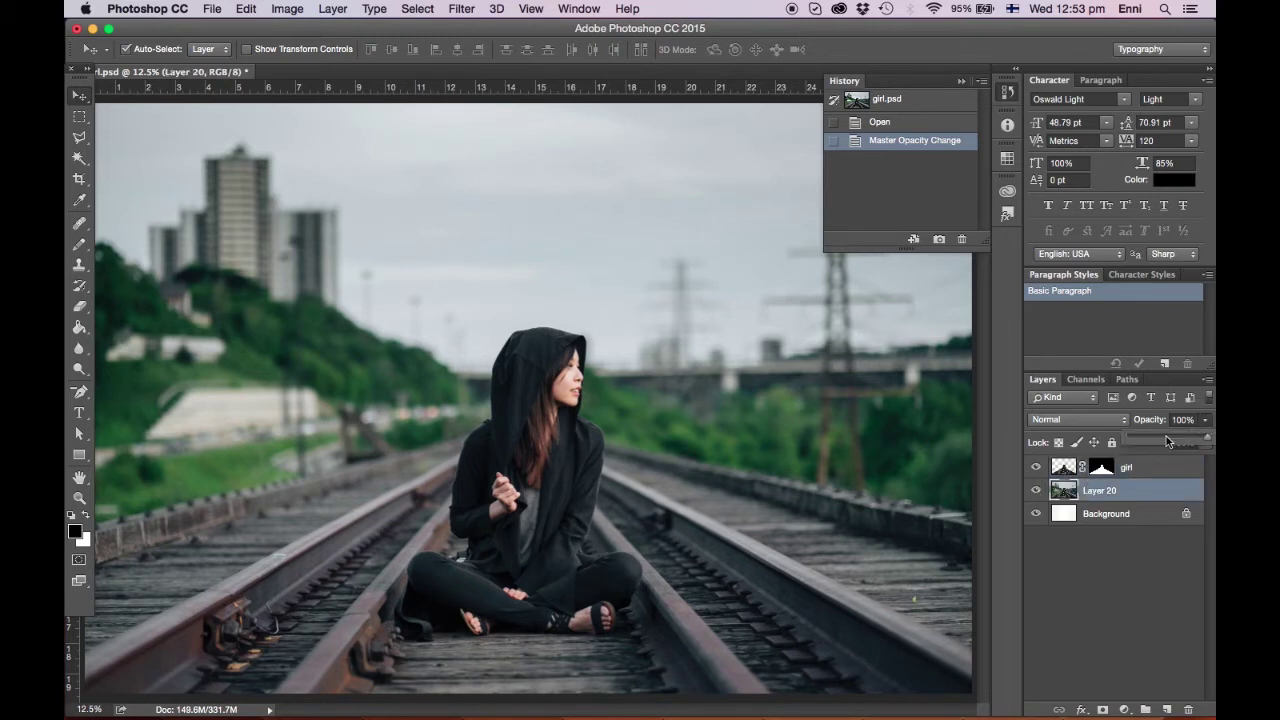
drag(1203, 438, 1174, 436)
key(0)
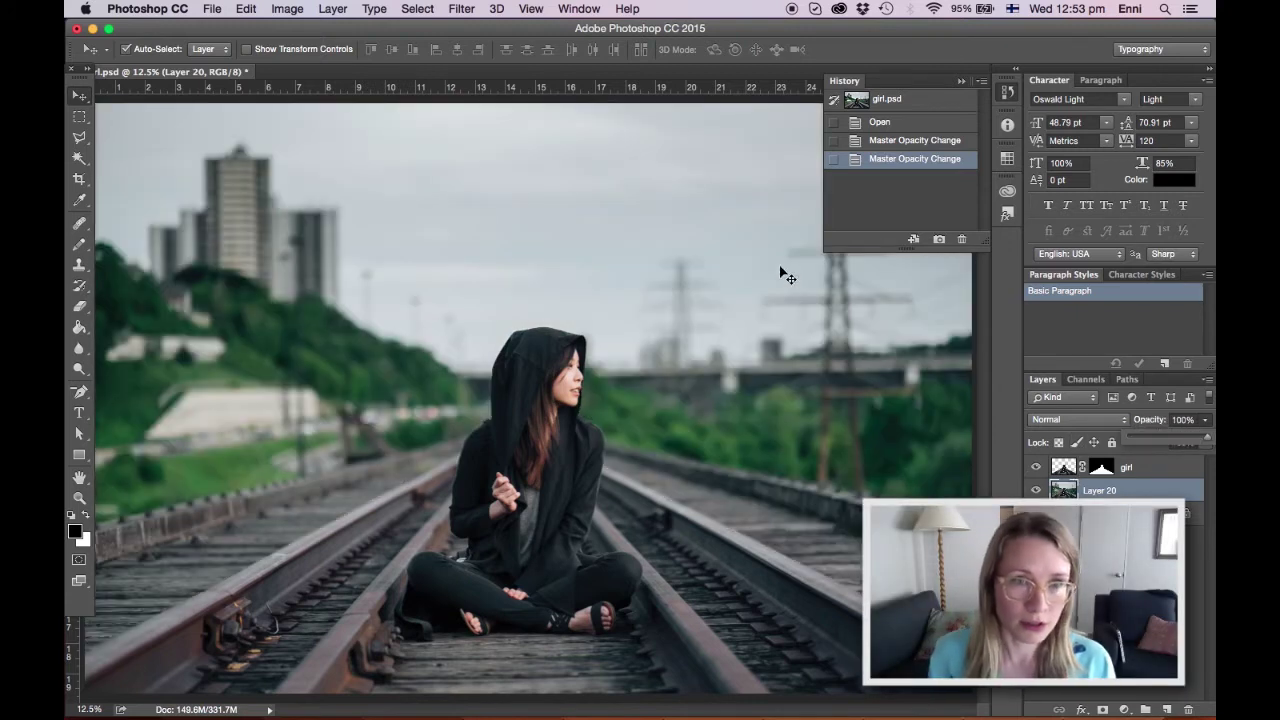
Step: Switch to Finder and open Filmsourcing-epik-poster-ONE-SHEET.psd from the Filmsourcing-indie-poster-ONE-SHEET folder in Photoshop
click(92, 29)
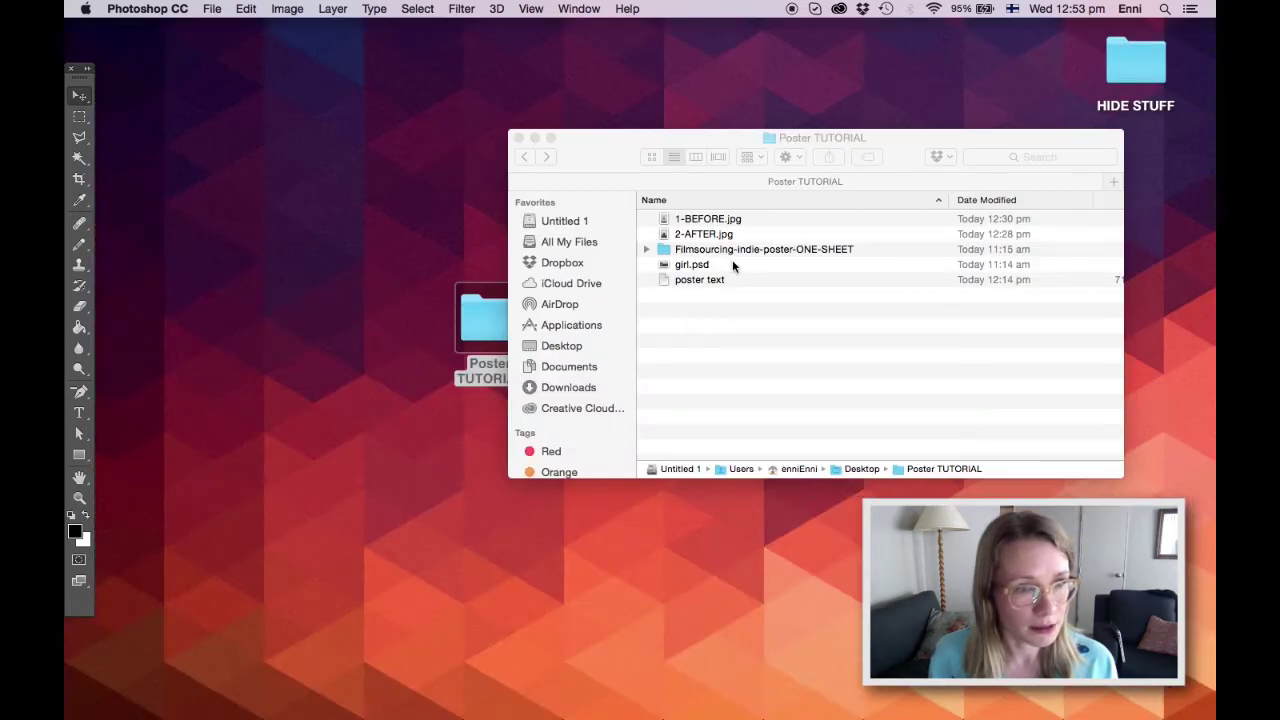
click(705, 252)
click(680, 253)
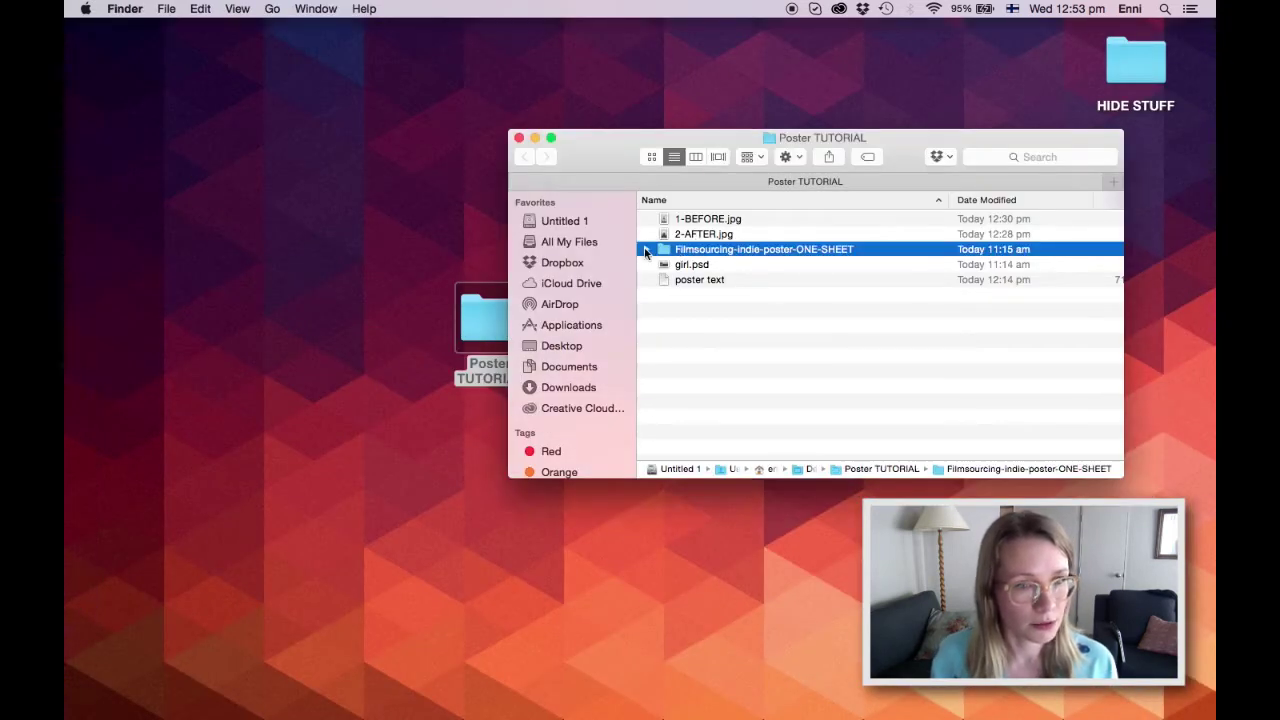
click(646, 250)
click(700, 265)
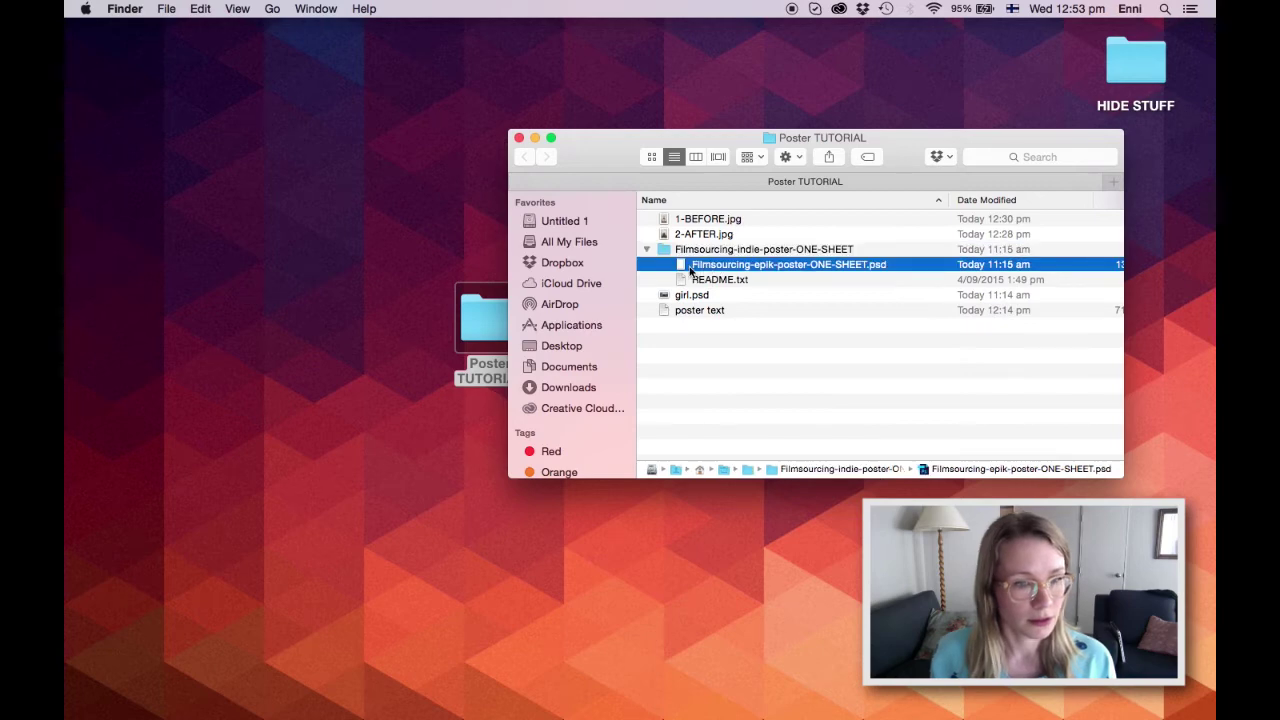
drag(683, 265, 527, 695)
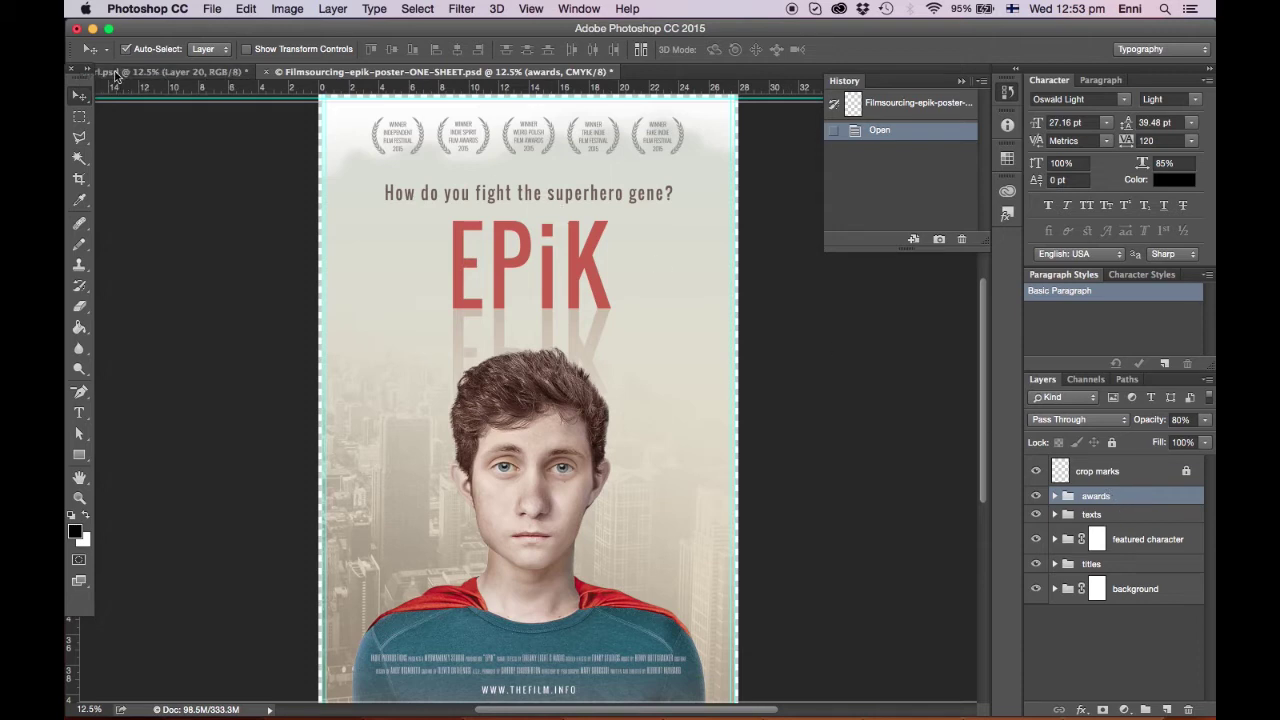
Step: Float the girl.psd window and copy its girl and Layer 20 layers together into the poster document, centred over the existing character
drag(107, 70, 800, 240)
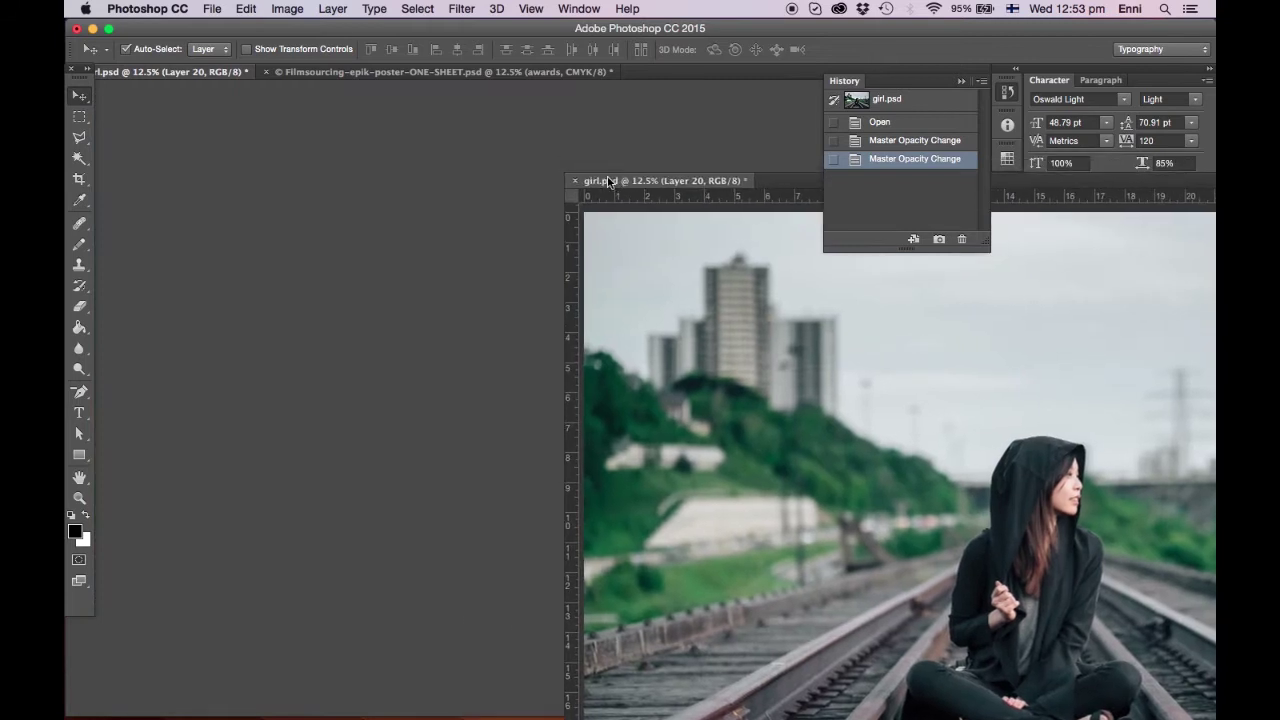
drag(769, 182, 349, 133)
shift+click(1147, 468)
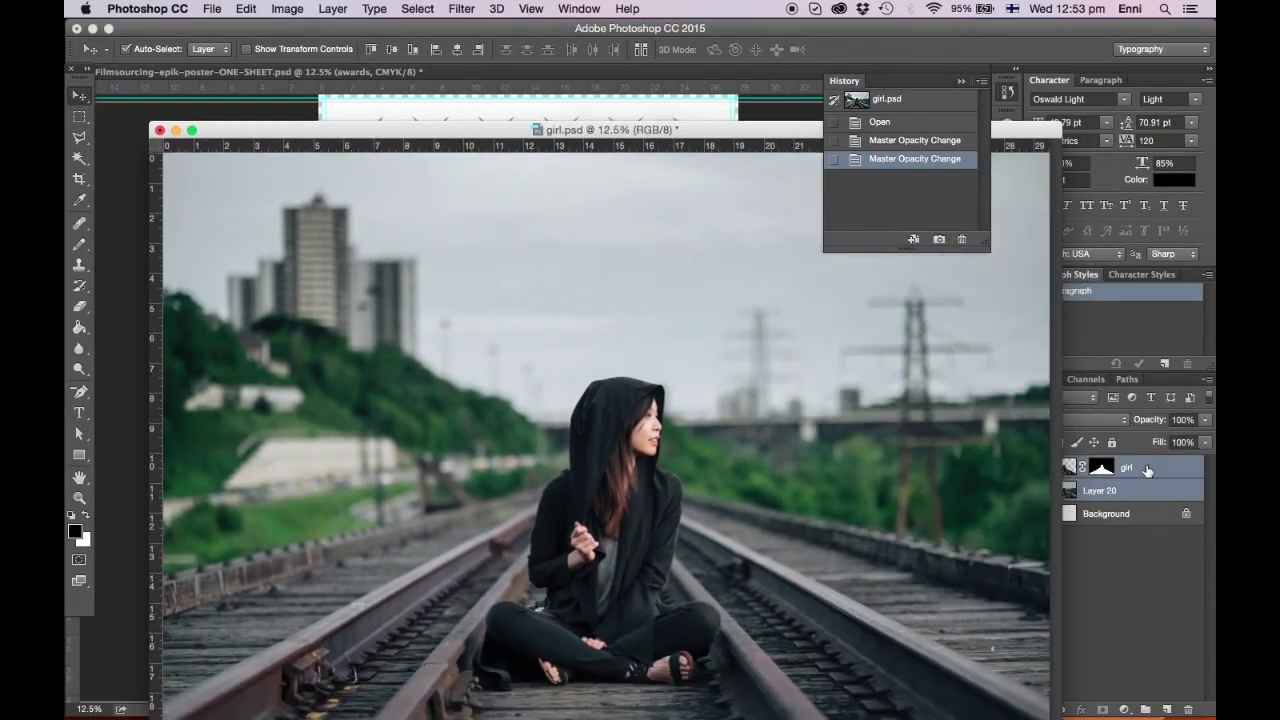
drag(719, 131, 981, 581)
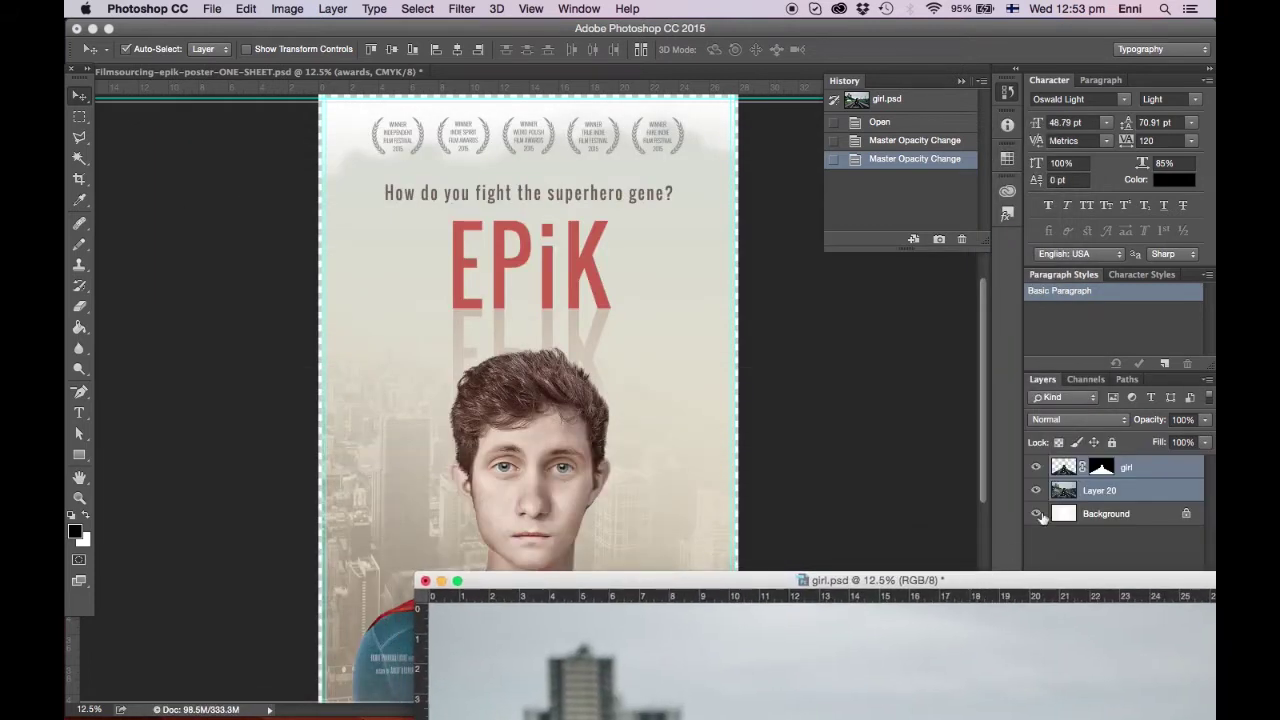
drag(1062, 470, 577, 444)
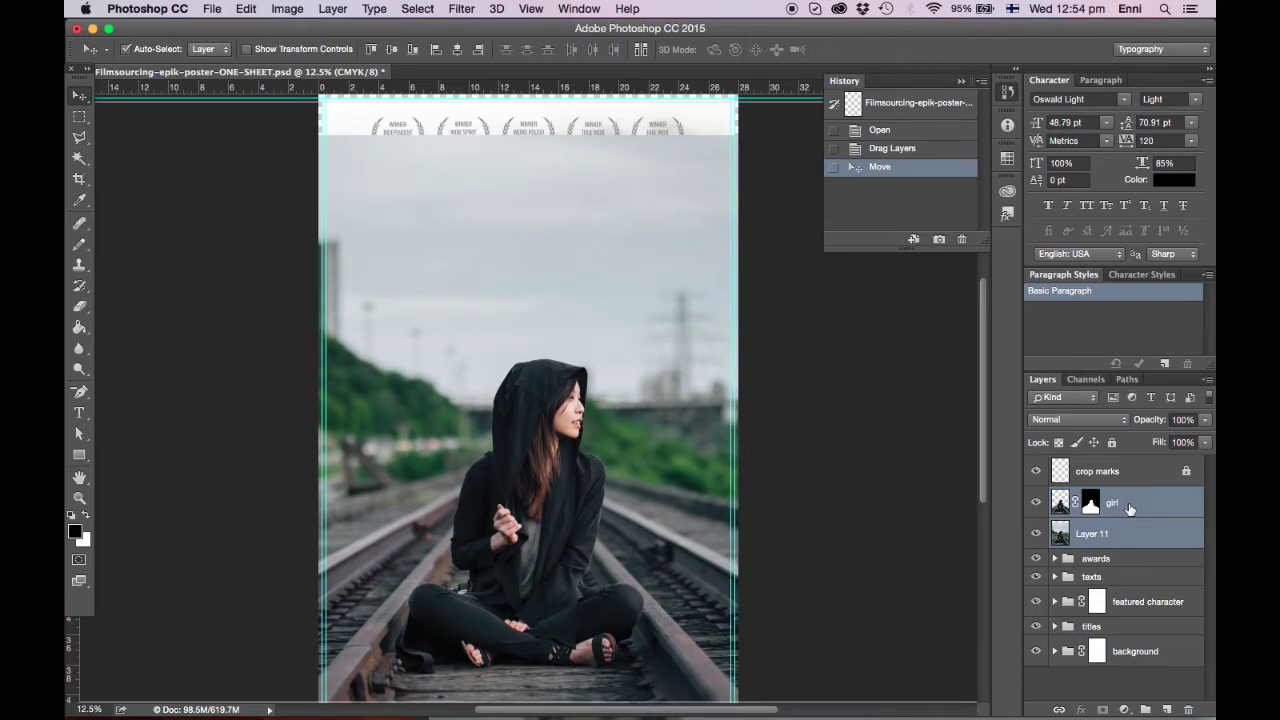
Step: Move Layer 11 into the background group, between the fade and "replace this" layers
click(1133, 535)
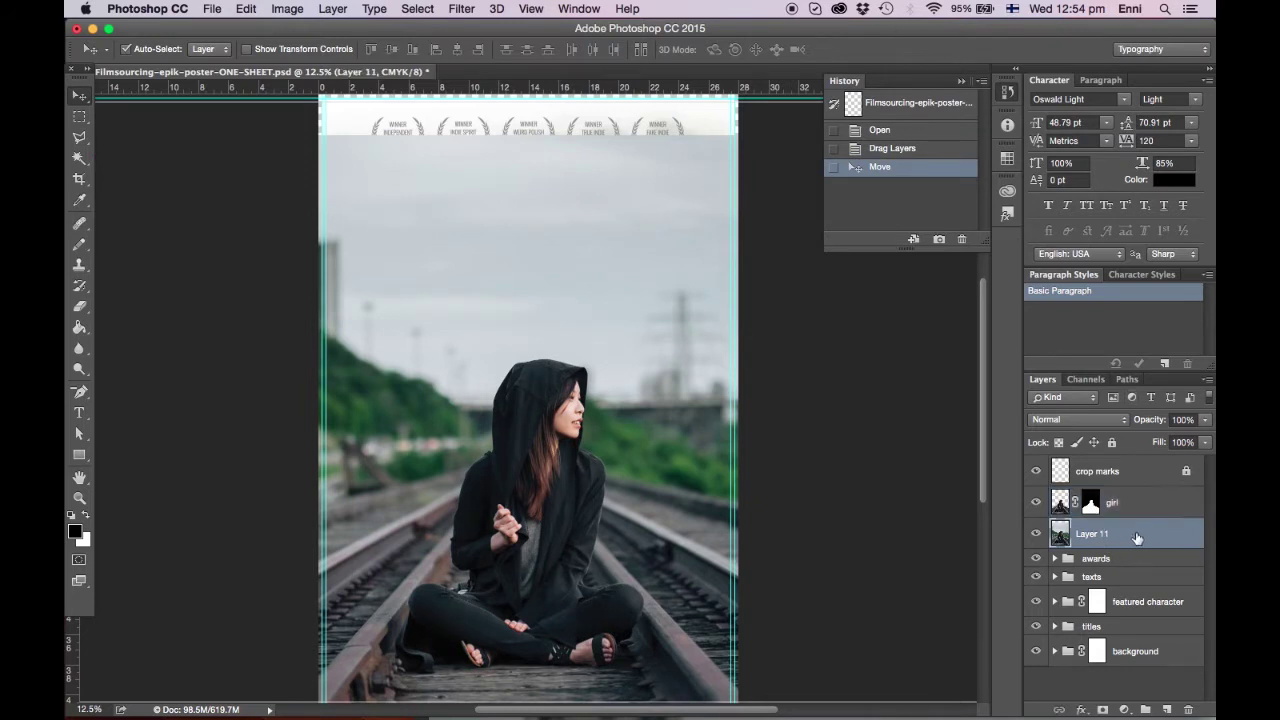
click(1056, 651)
scroll(1116, 607, down, 3)
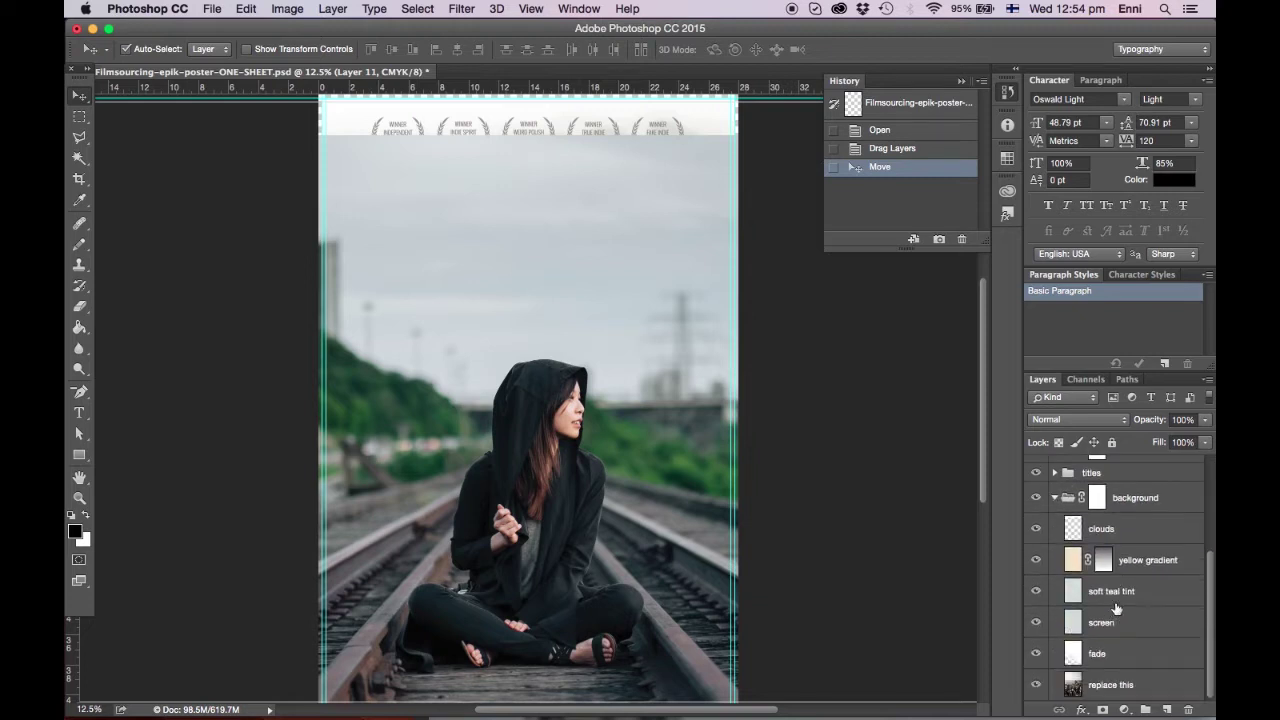
drag(1062, 481, 1100, 656)
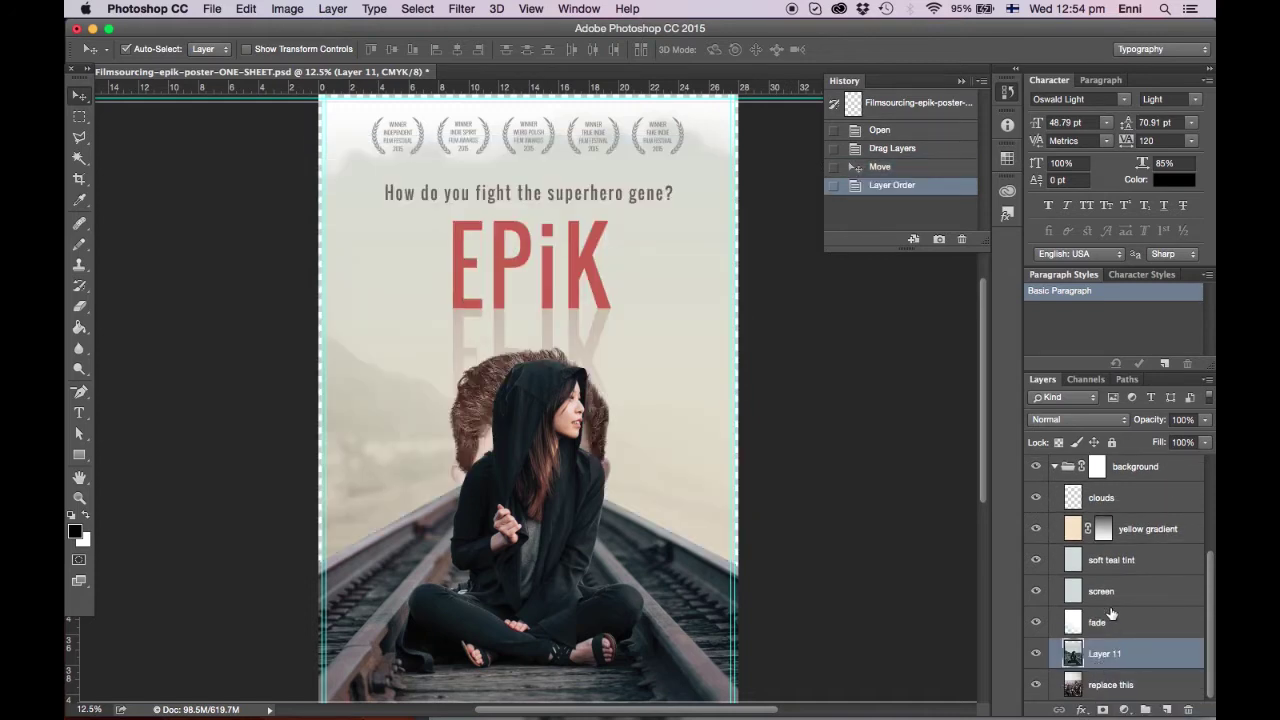
Step: Move the girl layer into the featured character group, directly below the "replace and turn on filters" layer
scroll(1111, 613, up, 3)
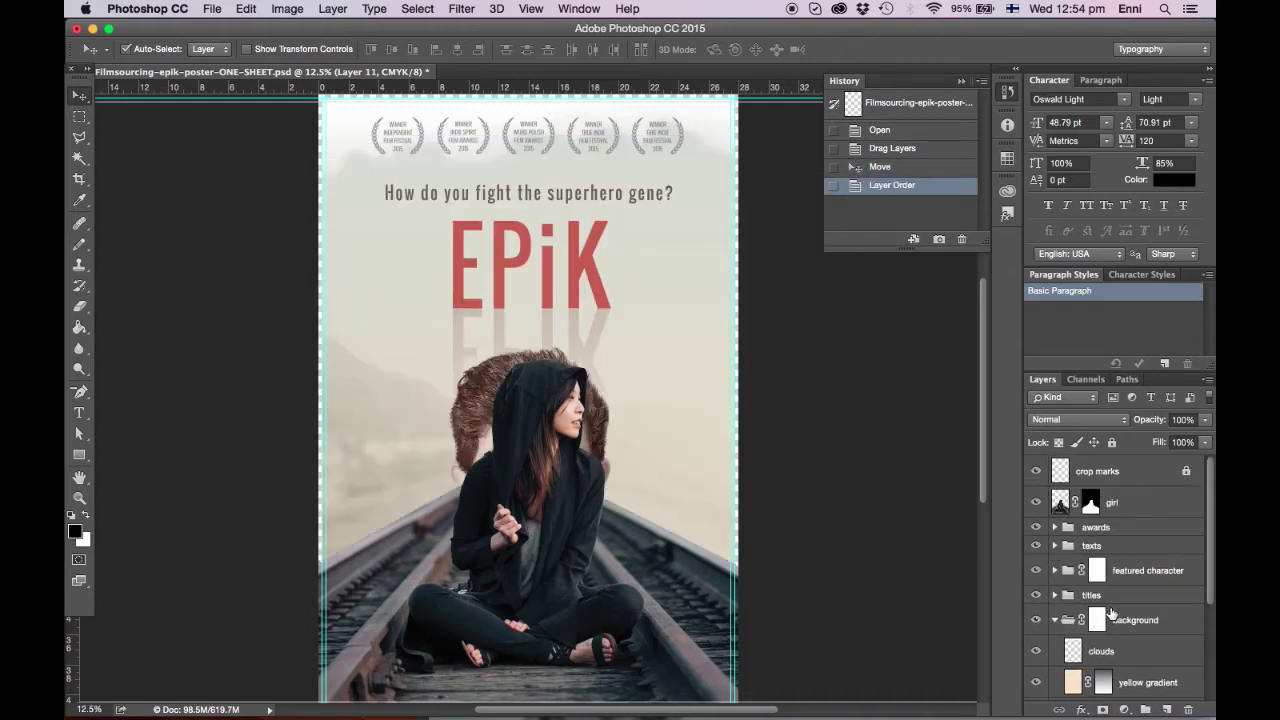
click(1053, 570)
scroll(1104, 572, down, 1)
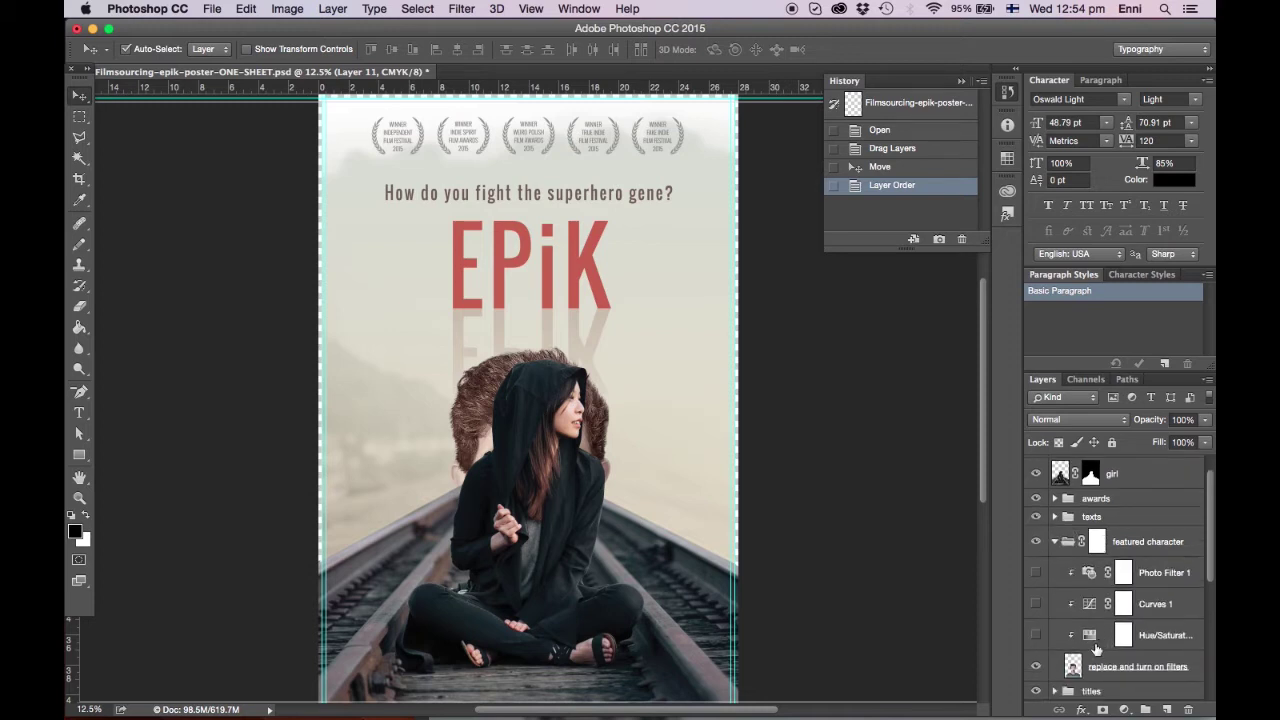
drag(1060, 481, 1085, 672)
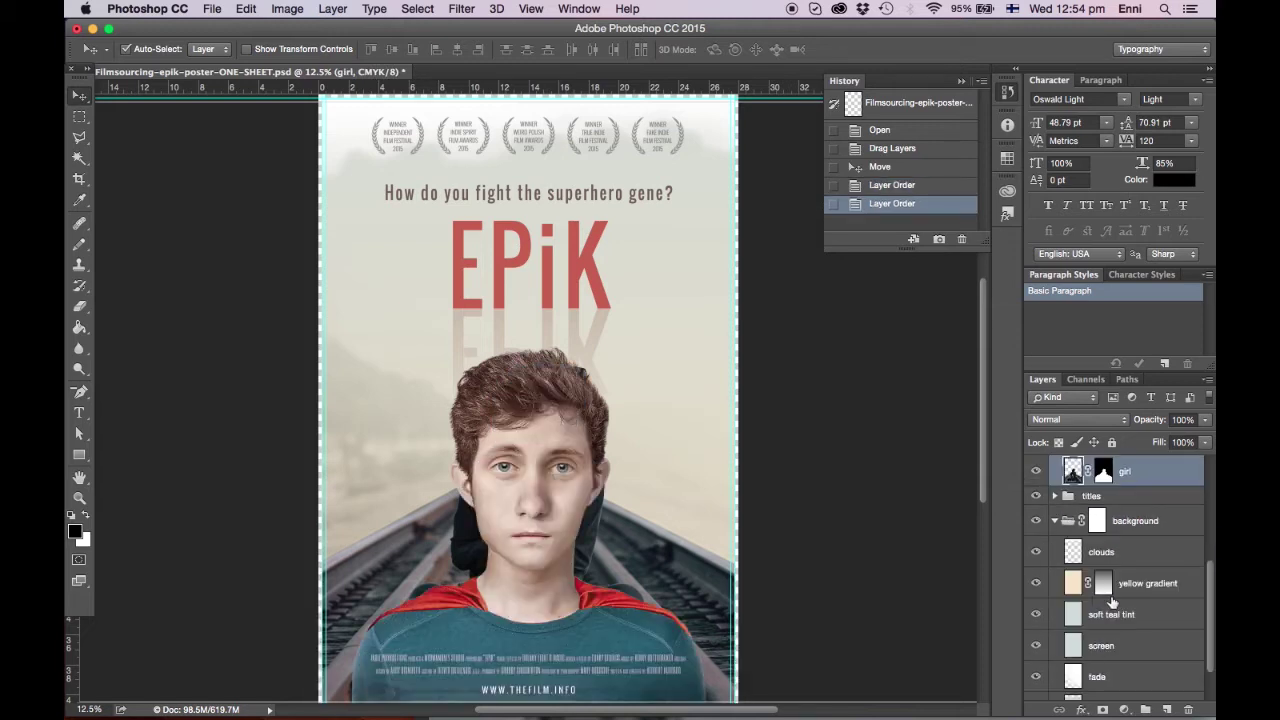
Step: Delete the template's "replace and turn on filters" character layer
scroll(1122, 550, down, 2)
click(1073, 580)
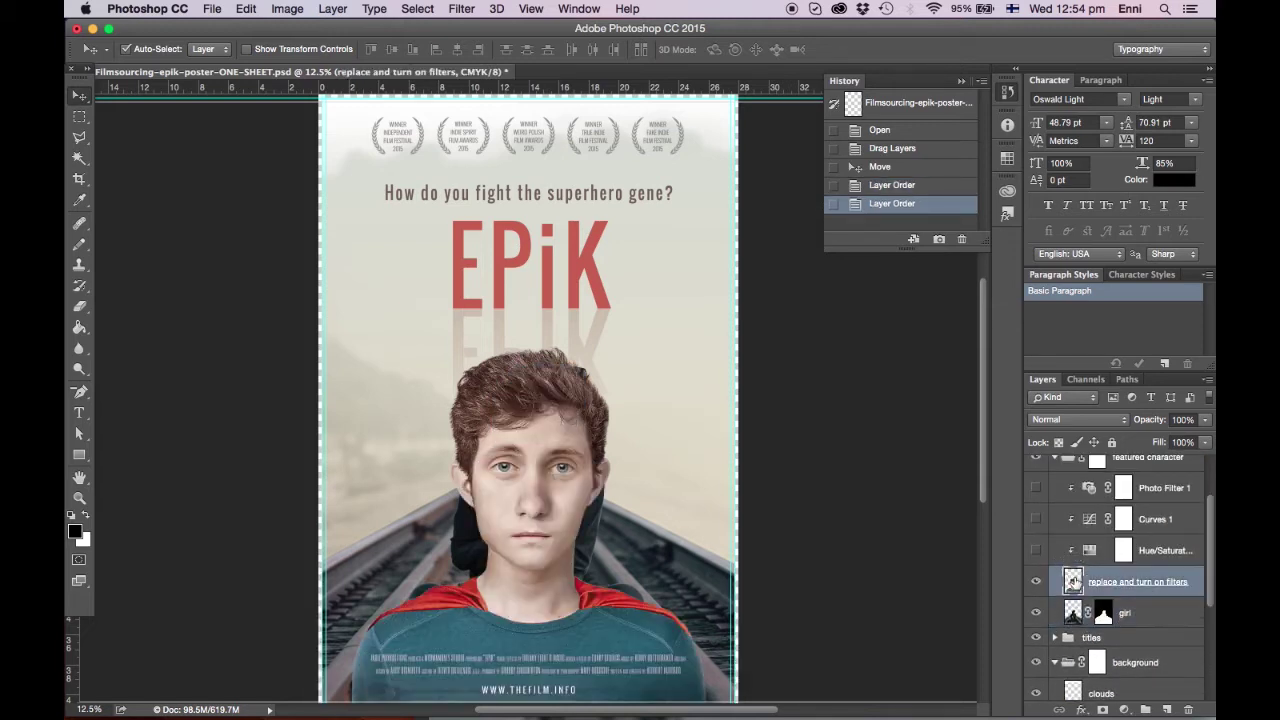
drag(1073, 580, 1188, 709)
Step: Show the Photo Filter 1, Curves 1 and Hue/Saturation 1 adjustment layers and clip all three to the girl layer
scroll(1158, 633, up, 4)
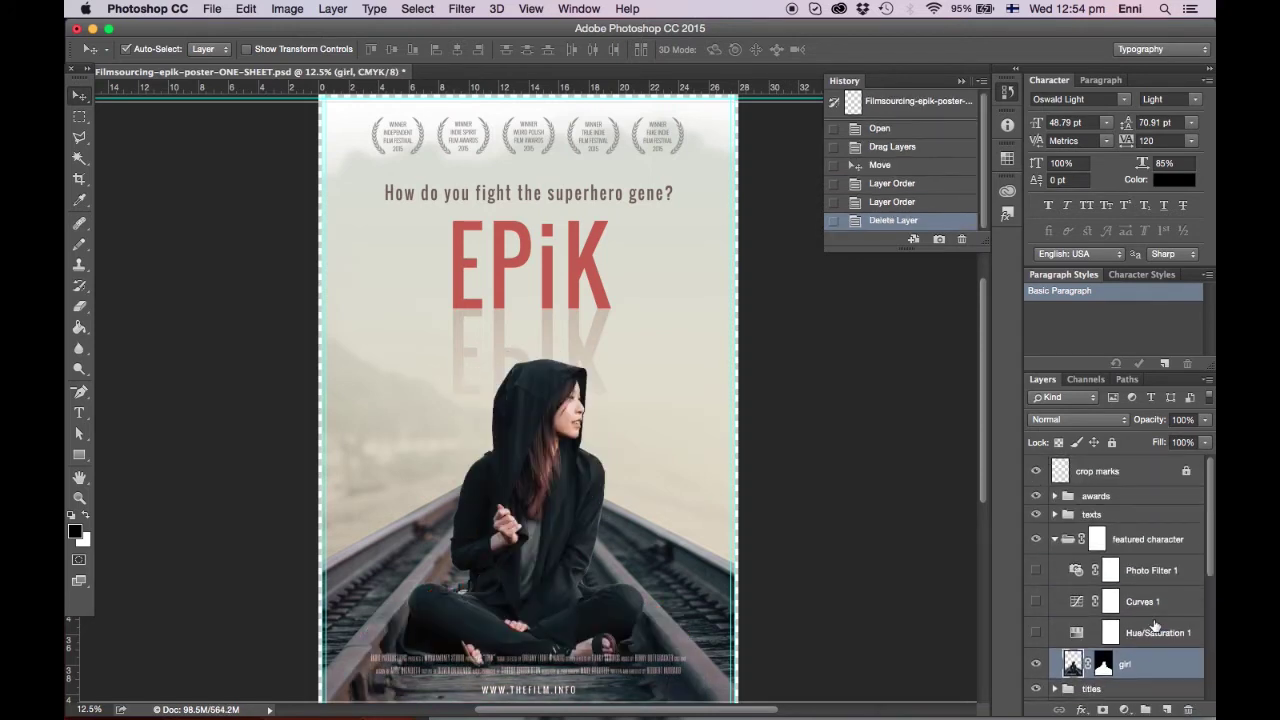
drag(1038, 630, 1037, 572)
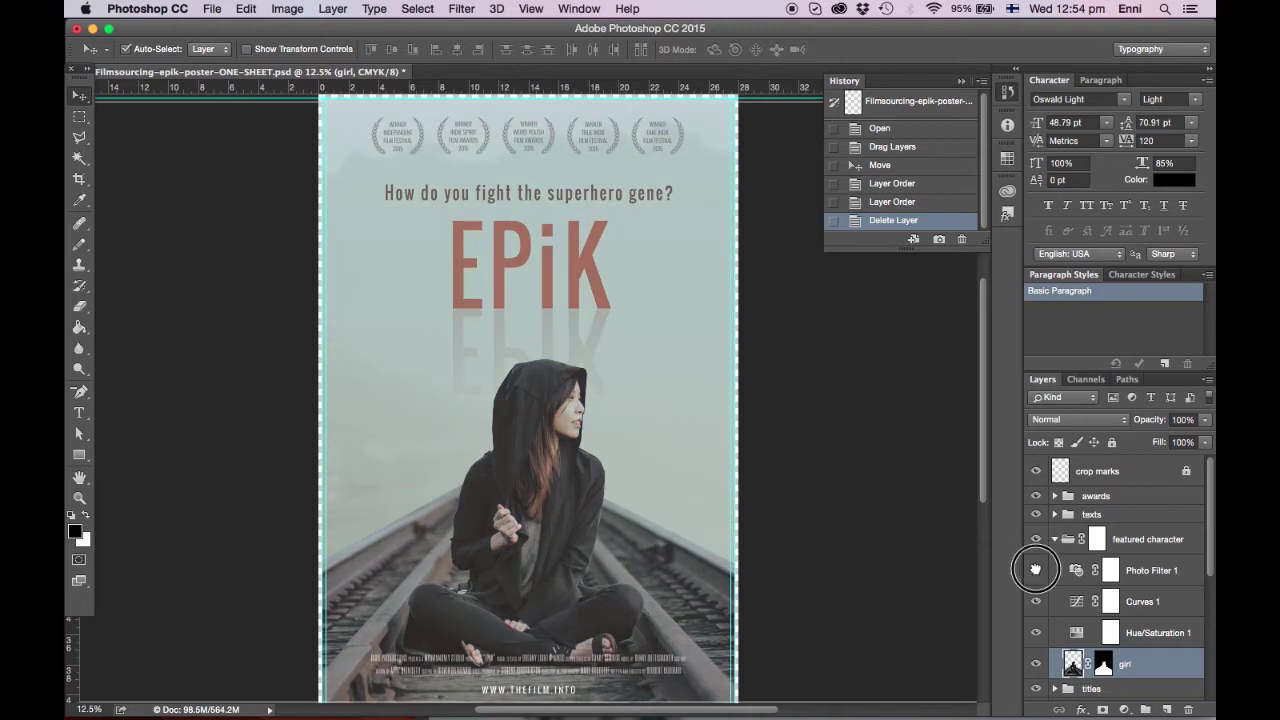
click(1124, 626)
shift+click(1142, 570)
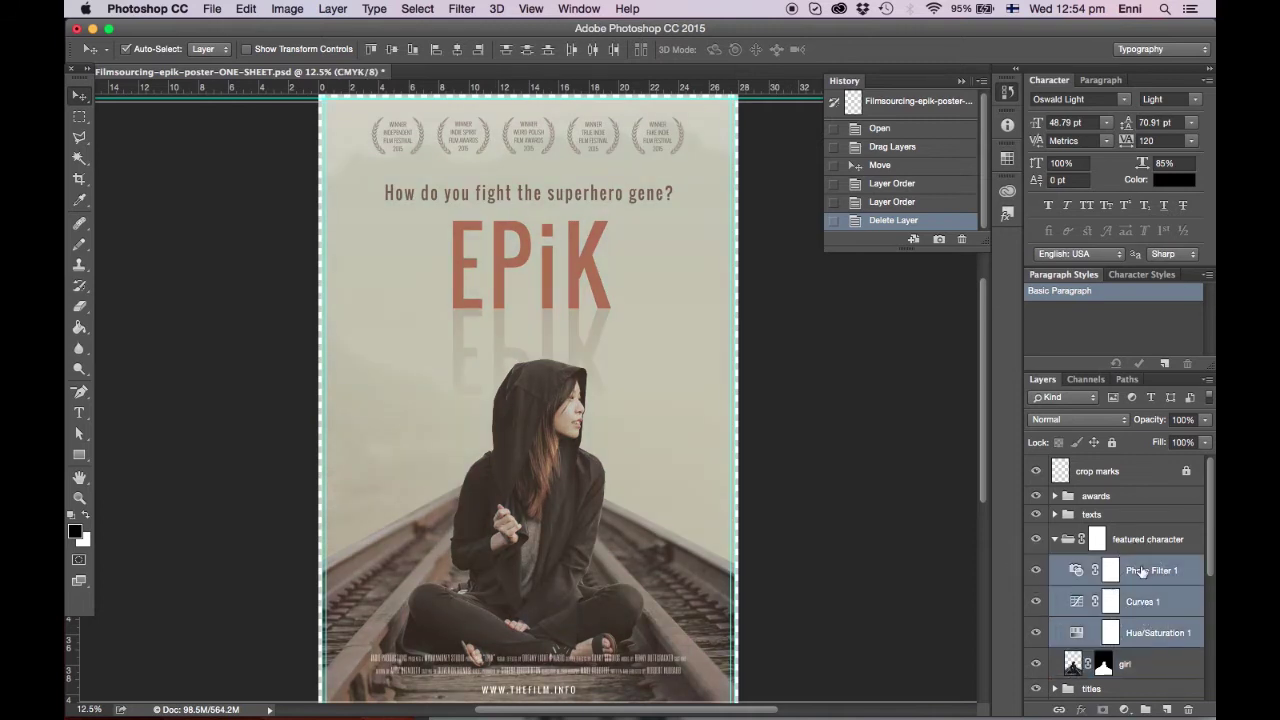
click(1207, 382)
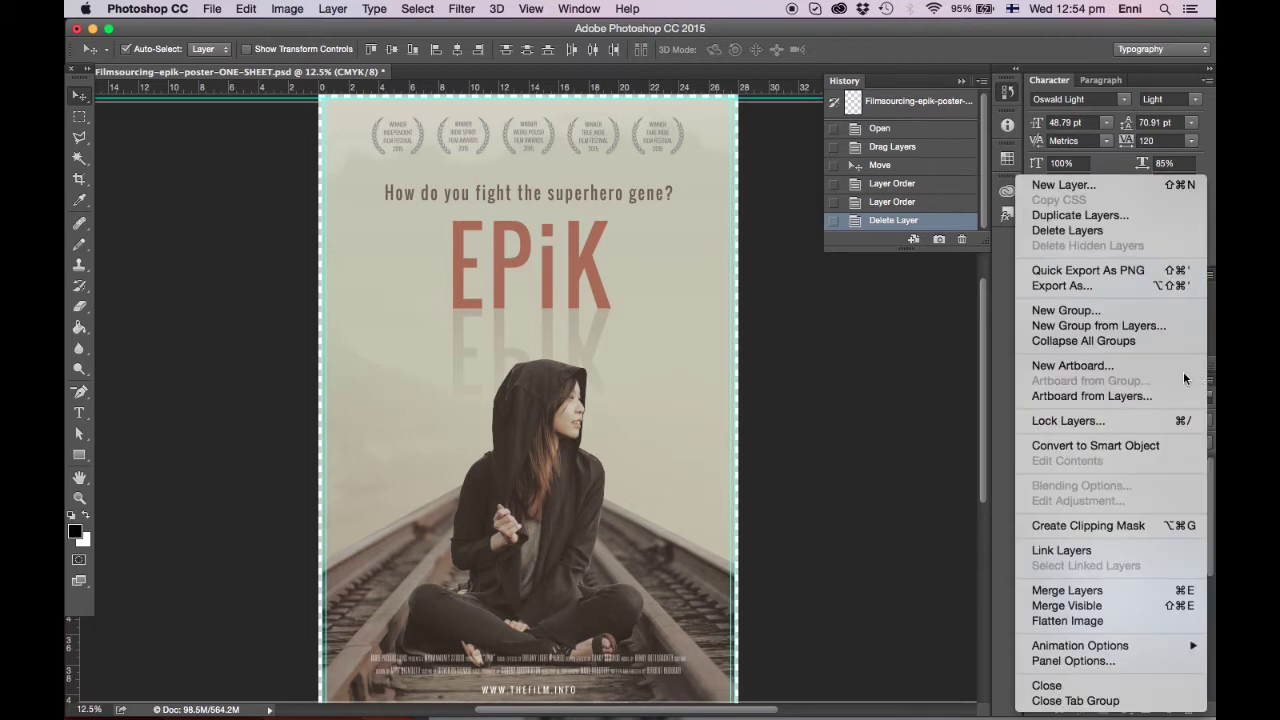
click(1138, 525)
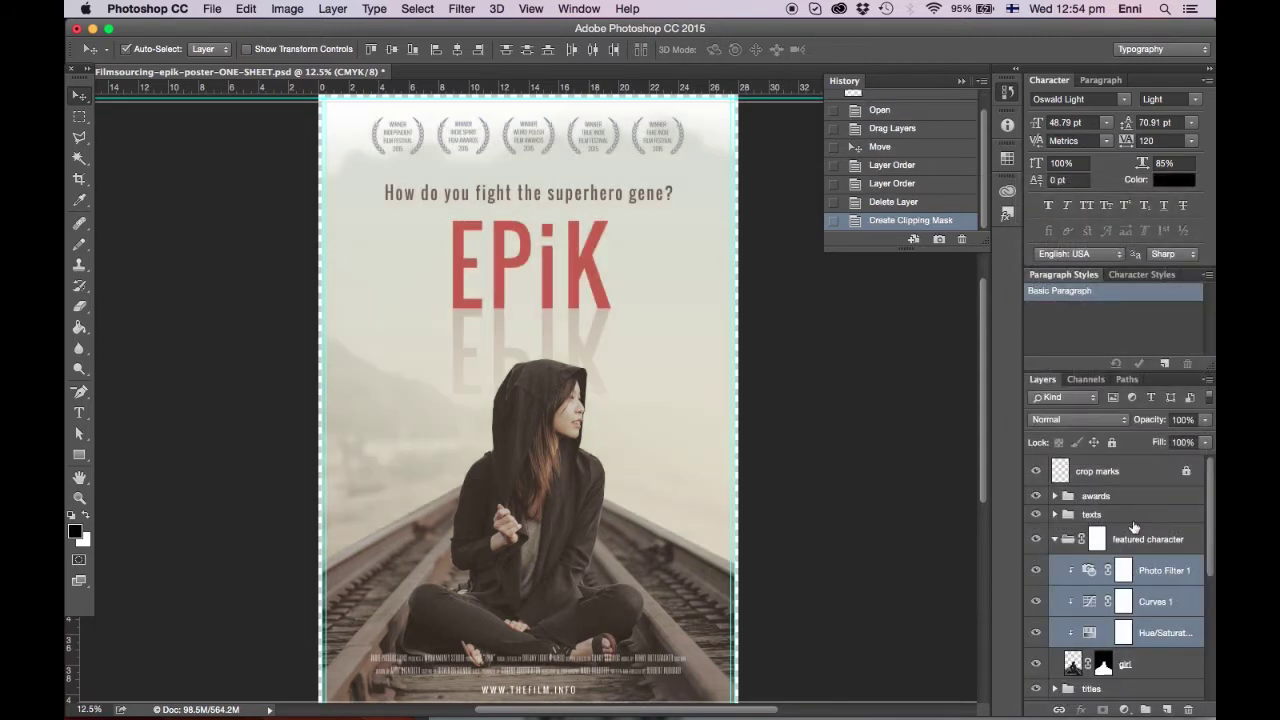
Step: Select the girl layer together with Layer 11 and nudge both upward and slightly left so the feet clear the credits text
scroll(1125, 610, down, 2)
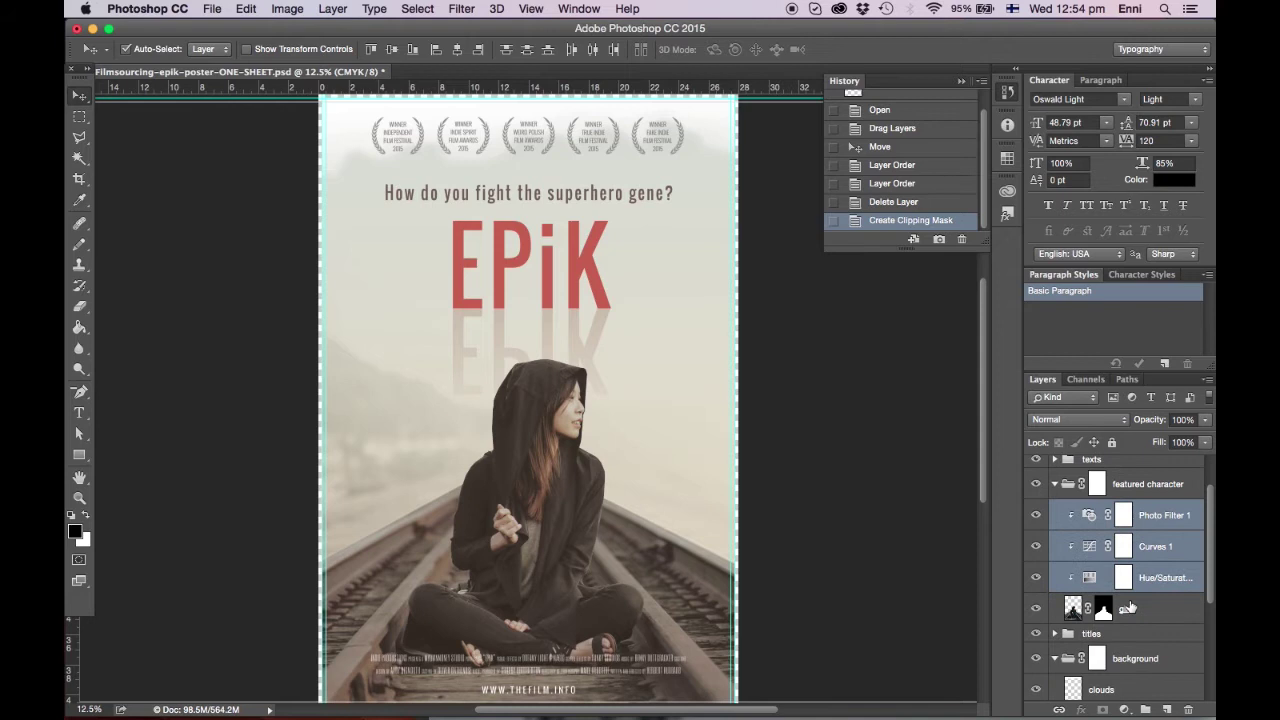
click(1130, 610)
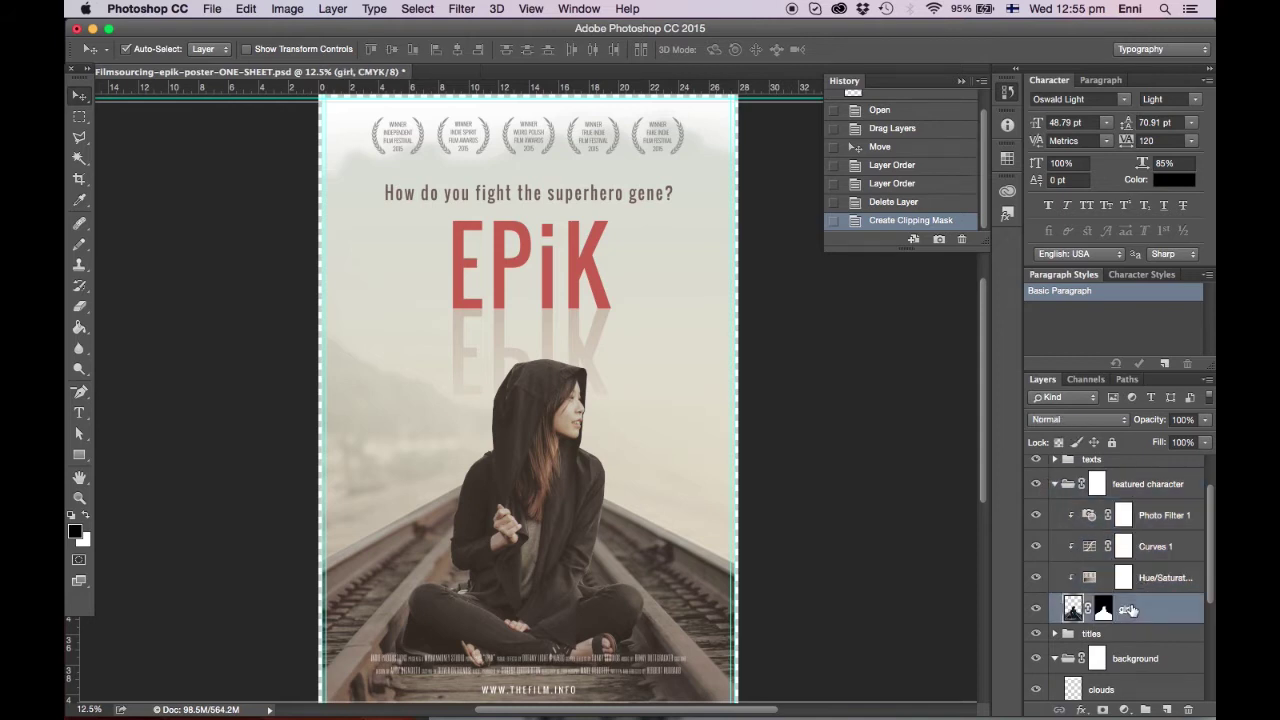
scroll(1133, 612, down, 6)
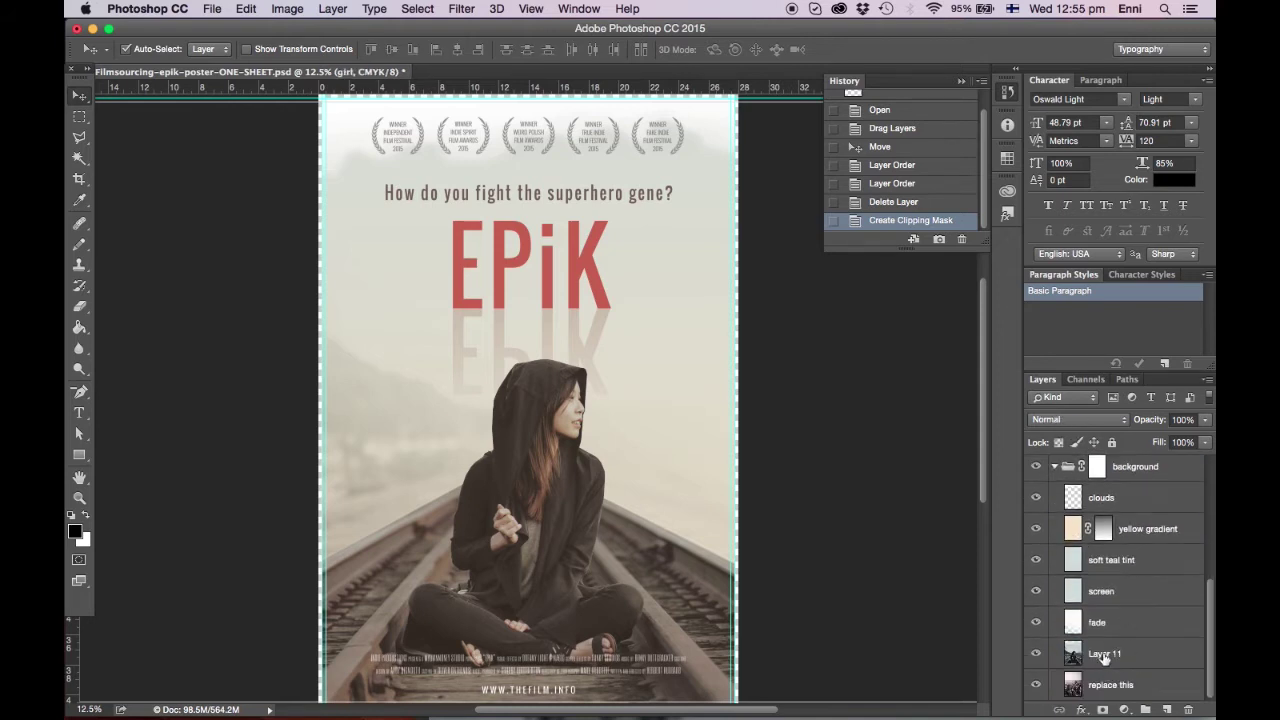
click(1104, 656)
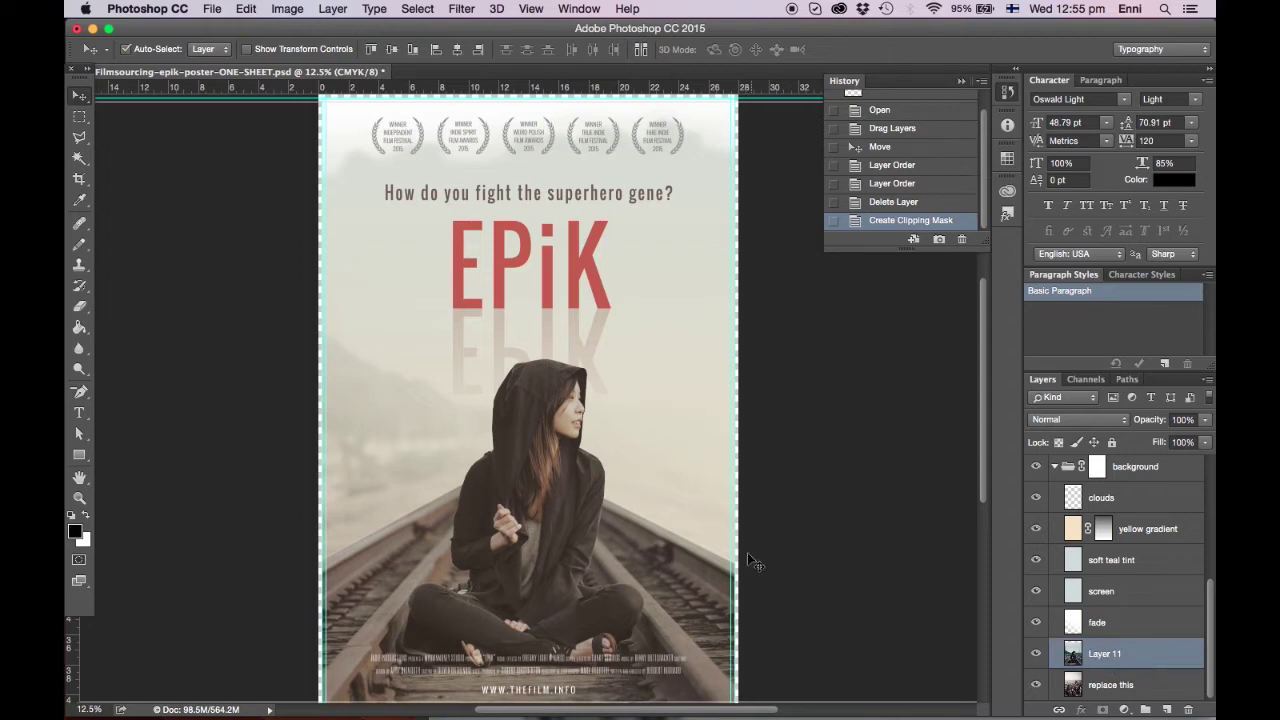
shift+click(717, 562)
key(shift+Up)
key(shift+Up)
key(shift+Up)
key(shift+Up)
key(shift+Up)
key(shift+Up)
key(shift+Up)
key(shift+Up)
key(shift+Up)
key(shift+Up)
key(shift+Up)
key(shift+Up)
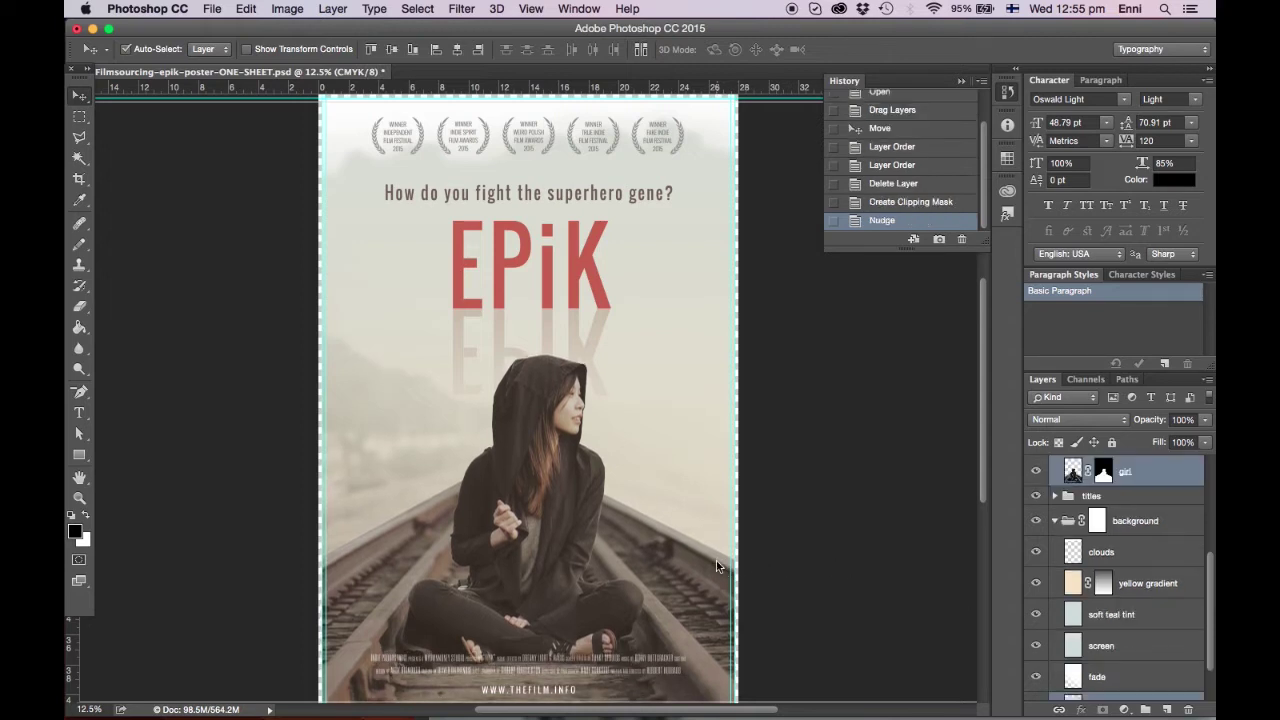
key(shift+Up)
key(shift+Up)
key(shift+Up)
key(shift+Up)
key(shift+Up)
key(shift+Up)
key(shift+Up)
key(shift+Up)
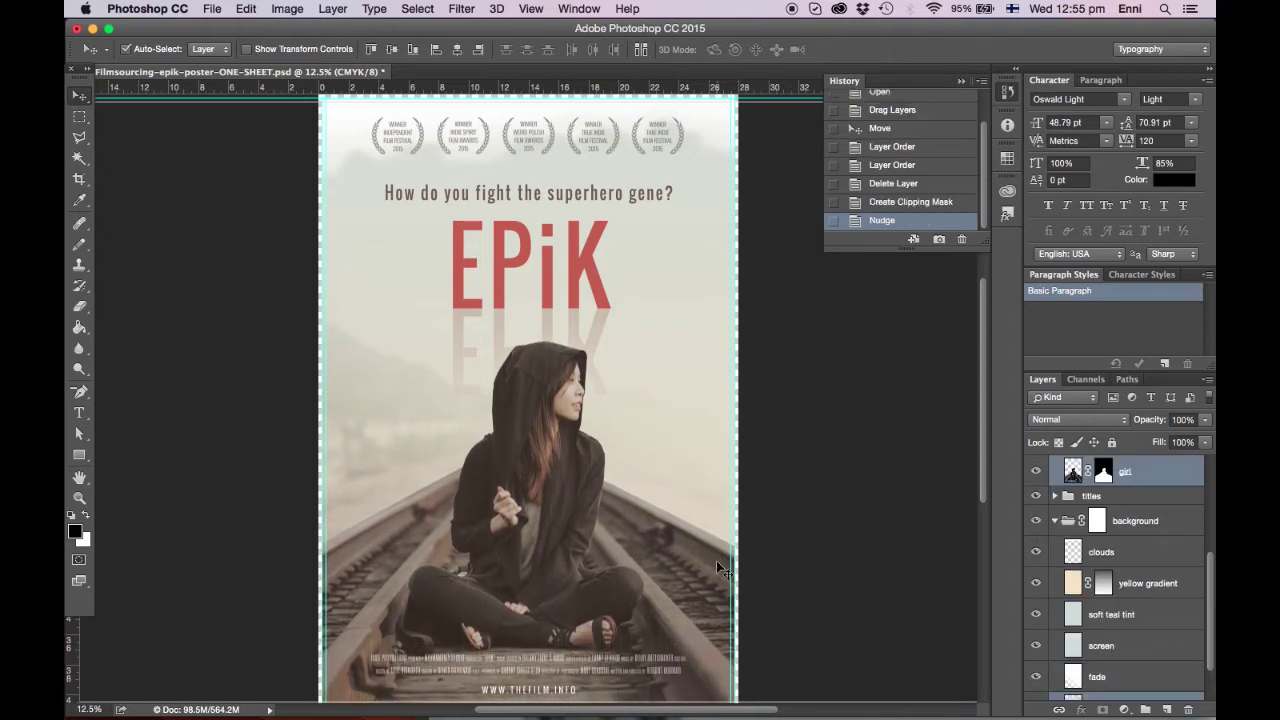
key(shift+Up)
key(shift+Up)
key(shift+Up)
key(shift+Left)
key(shift+Left)
key(shift+Left)
key(shift+Right)
key(shift+Left)
key(shift+Right)
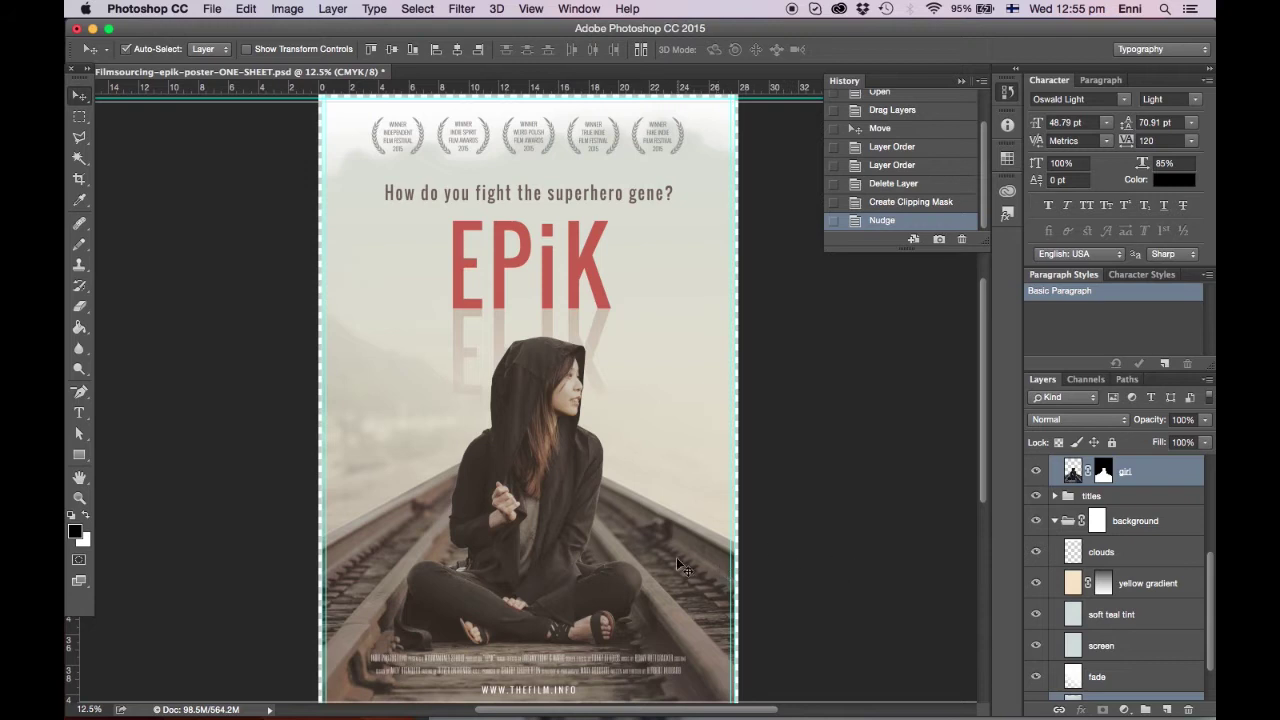
Step: Collapse the featured character group and set the opacity of the background group's screen layer to 40%
scroll(678, 566, down, 3)
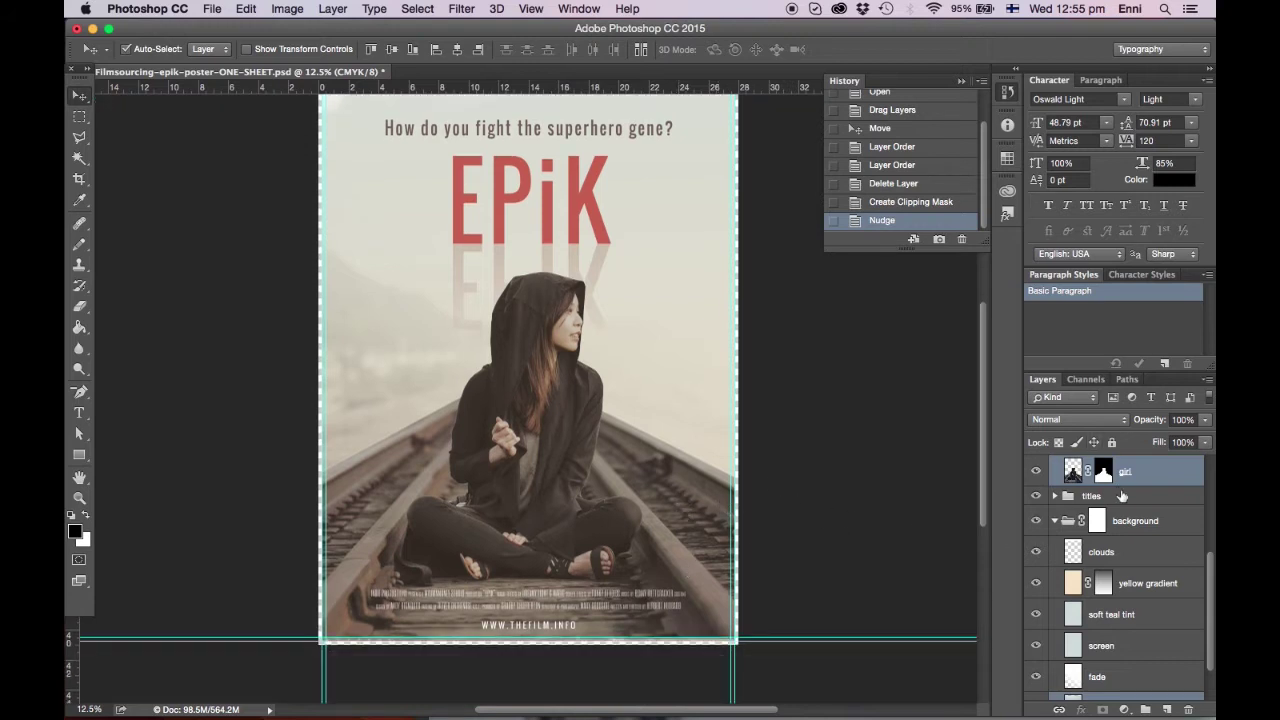
scroll(1122, 496, up, 3)
click(1056, 500)
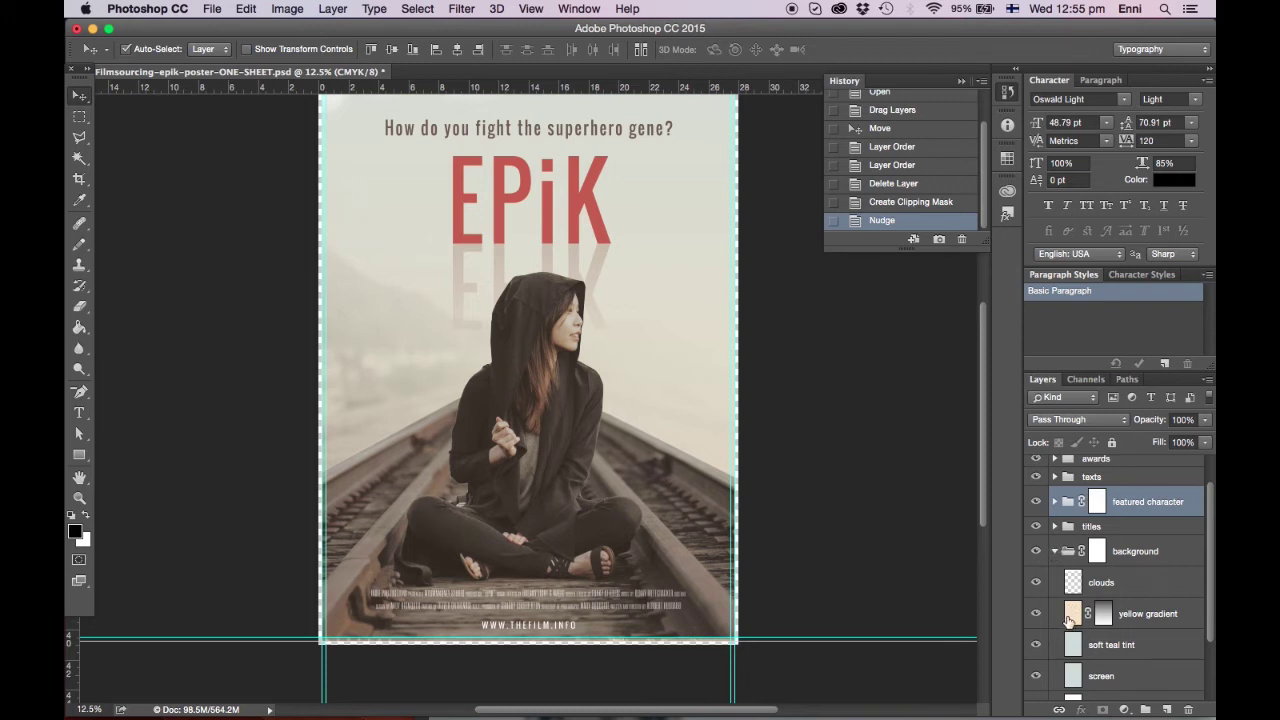
click(1075, 676)
click(1204, 419)
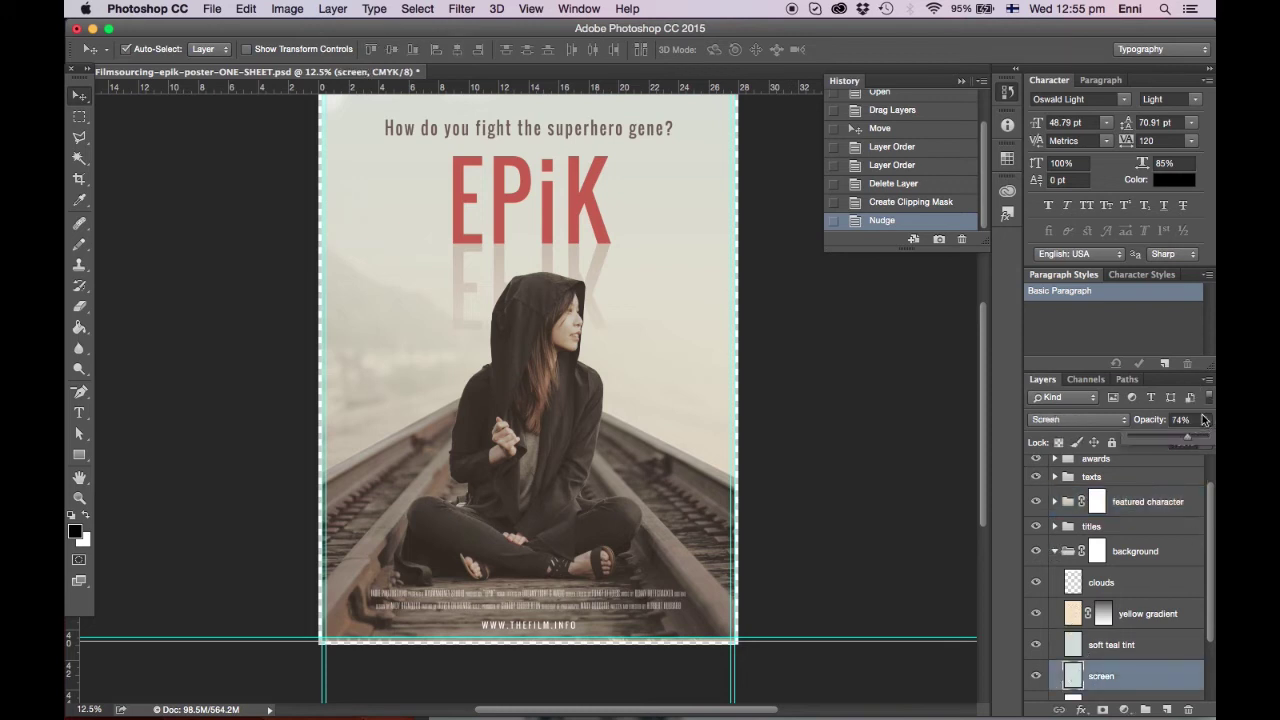
drag(1167, 438, 1161, 438)
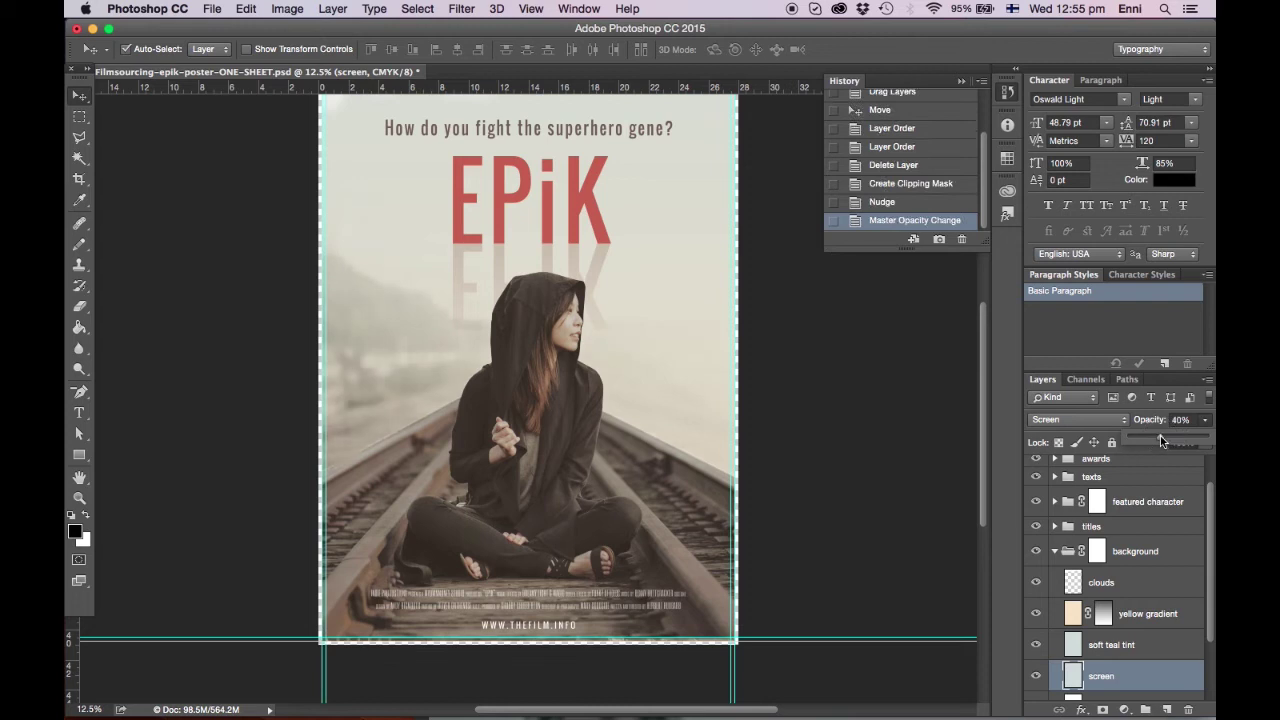
Step: Set the opacity of the background group's yellow gradient layer to 68%
click(1127, 578)
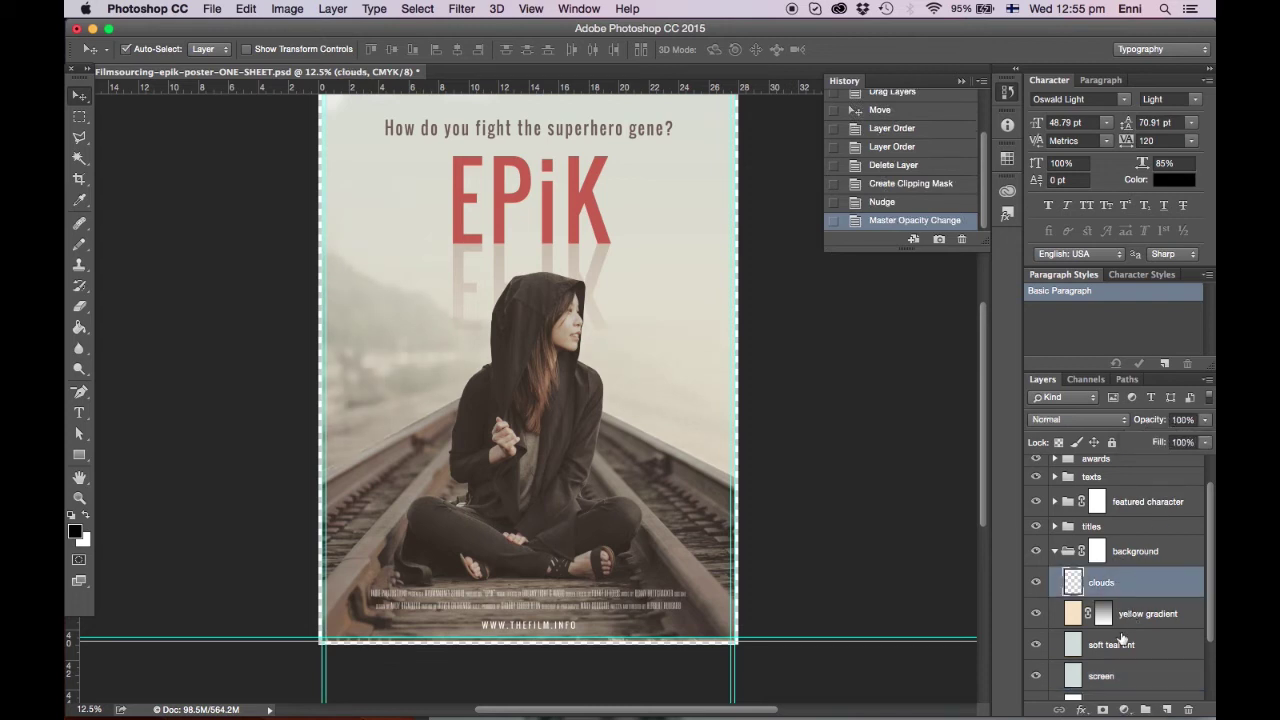
click(1142, 617)
click(1204, 419)
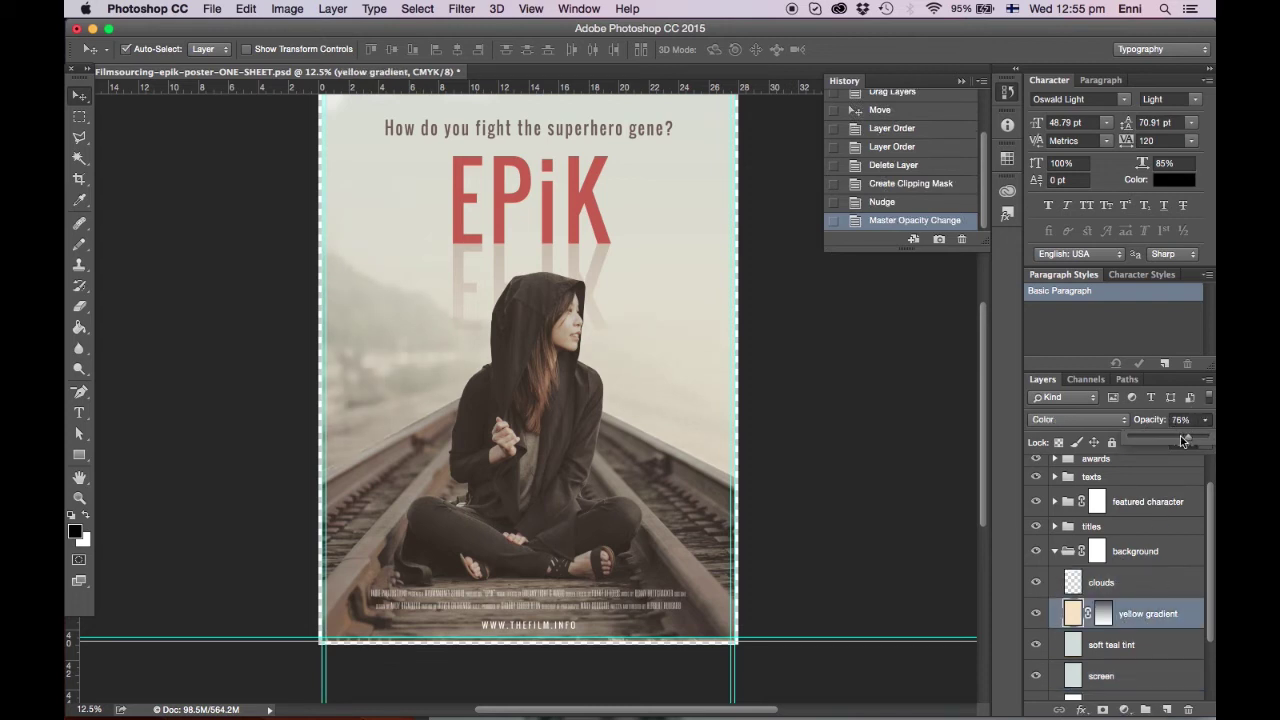
drag(1184, 440, 1177, 440)
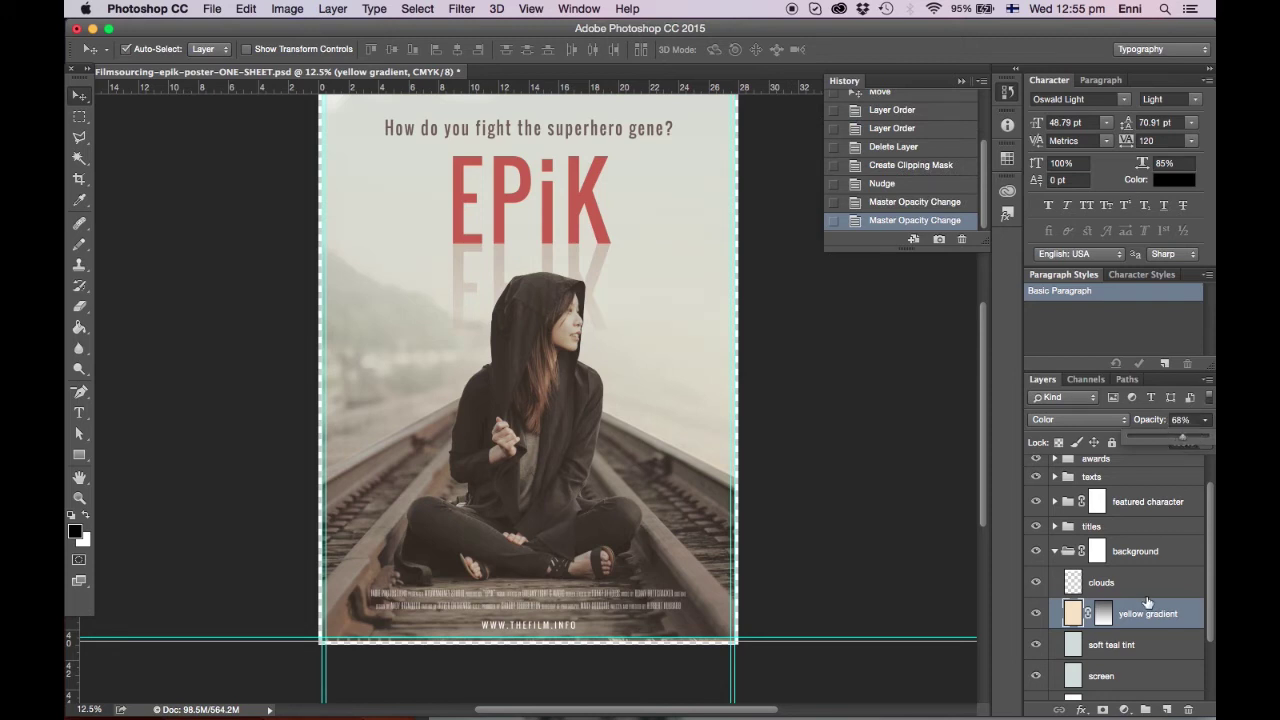
Step: Lower the opacity of the background group's fade layer and delete the template's "replace this" background layer
click(1120, 645)
scroll(1140, 628, down, 3)
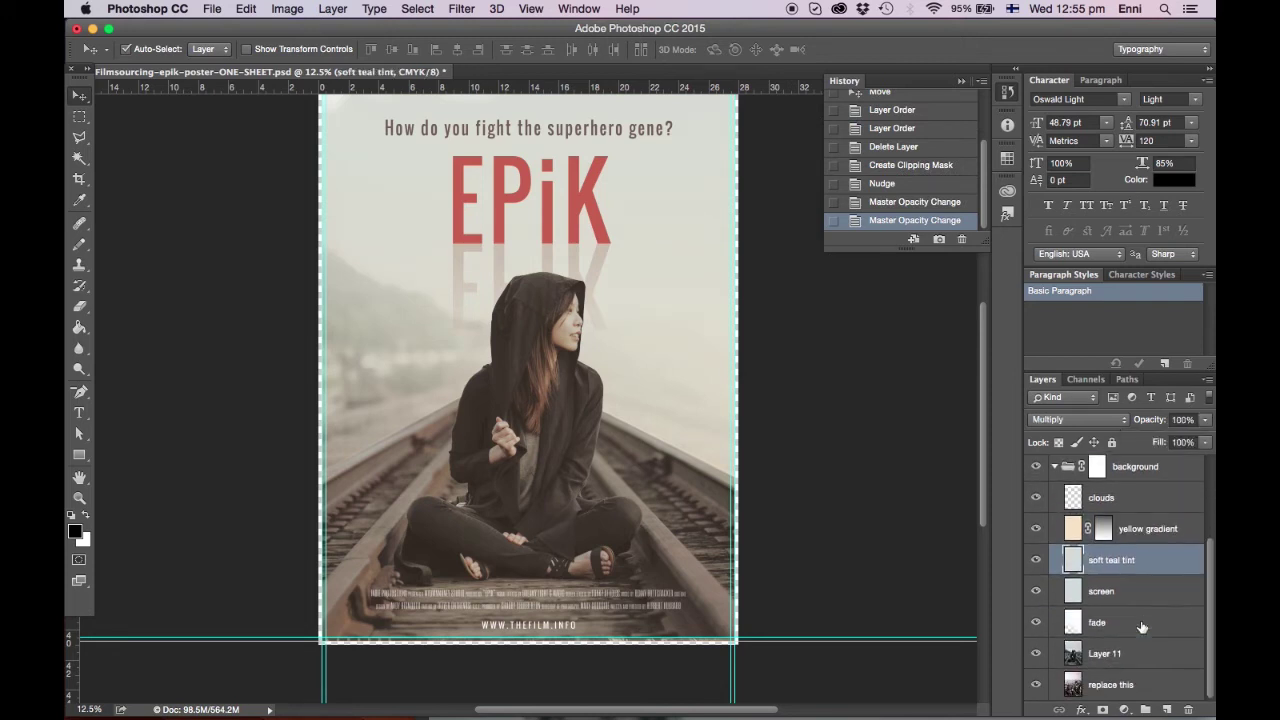
click(1130, 622)
click(1204, 419)
mouse_move(1206, 440)
mouse_down()
mouse_move(1170, 442)
mouse_move(1186, 442)
mouse_up()
drag(1110, 684, 1188, 709)
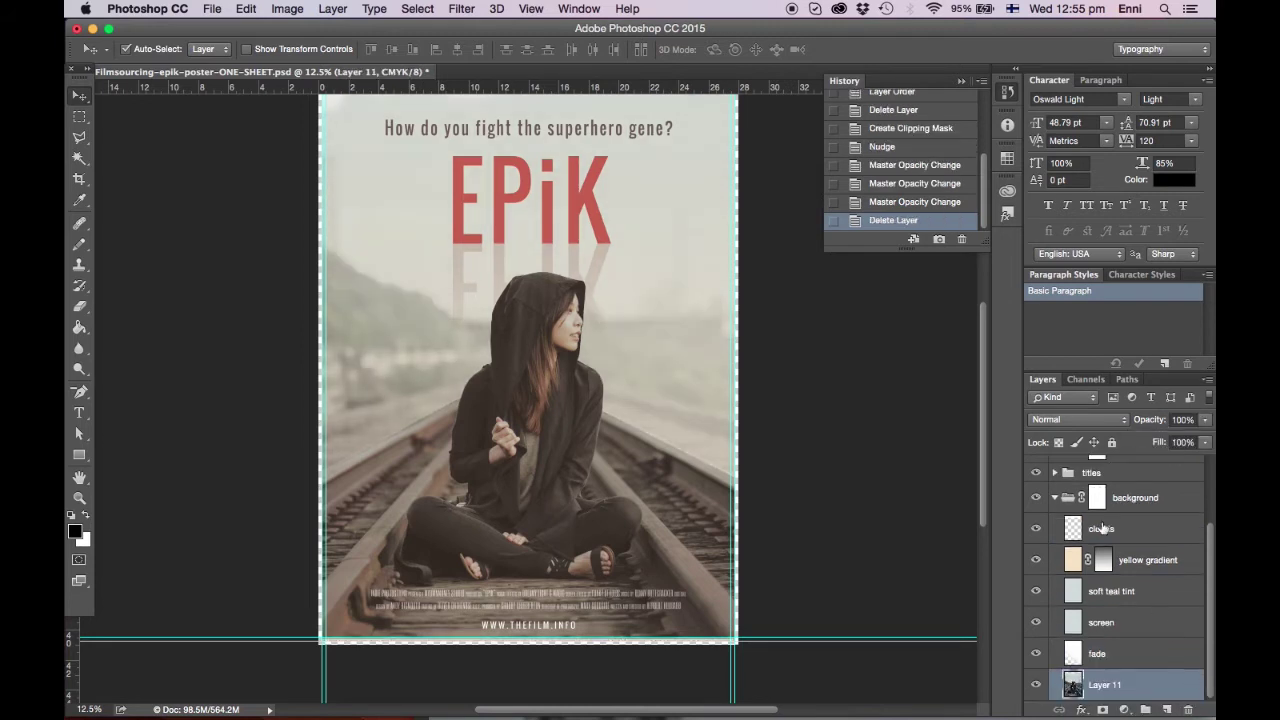
Step: Replace the main title text EPiK with "OFF TRACK"
scroll(699, 516, up, 2)
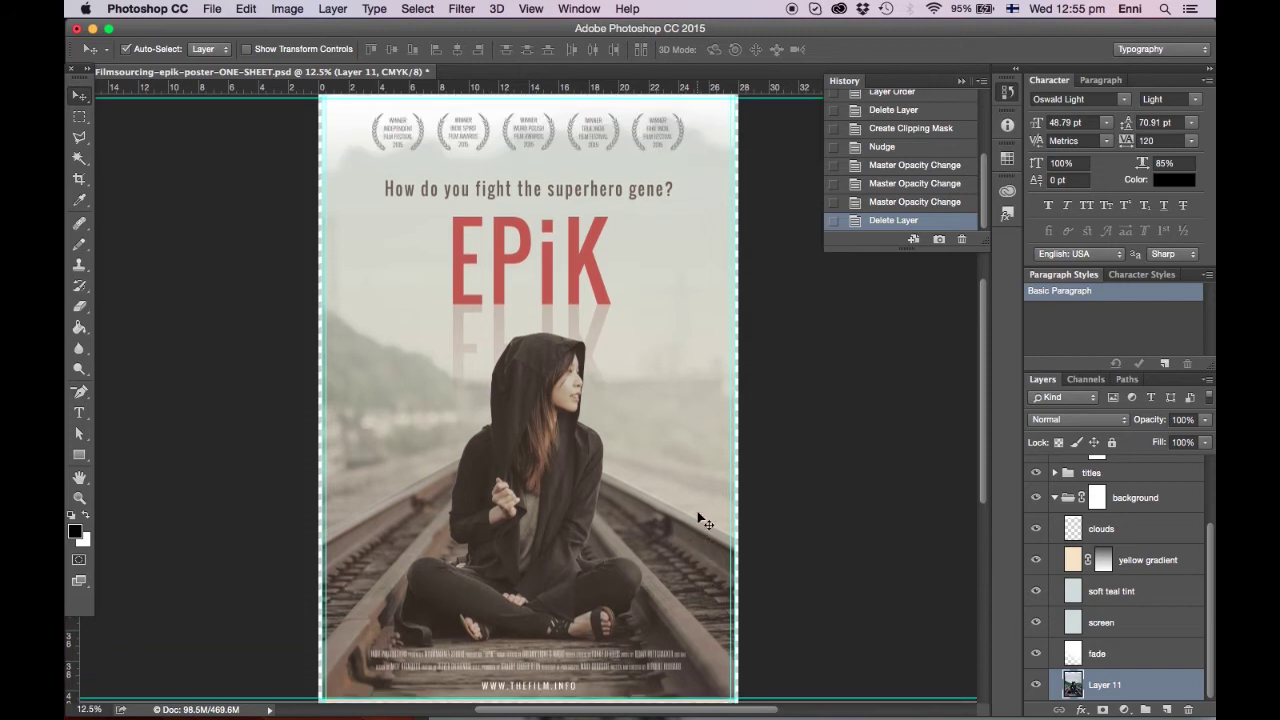
scroll(703, 521, up, 1)
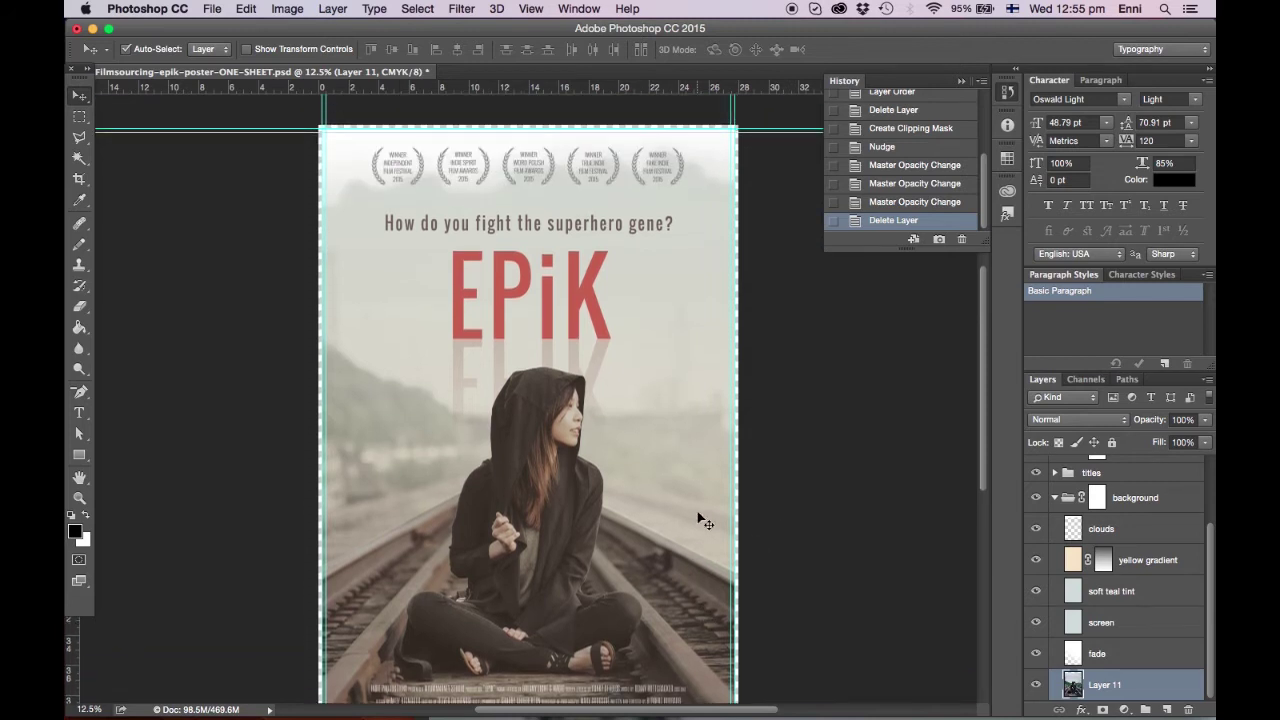
click(80, 414)
click(515, 281)
key(super+a)
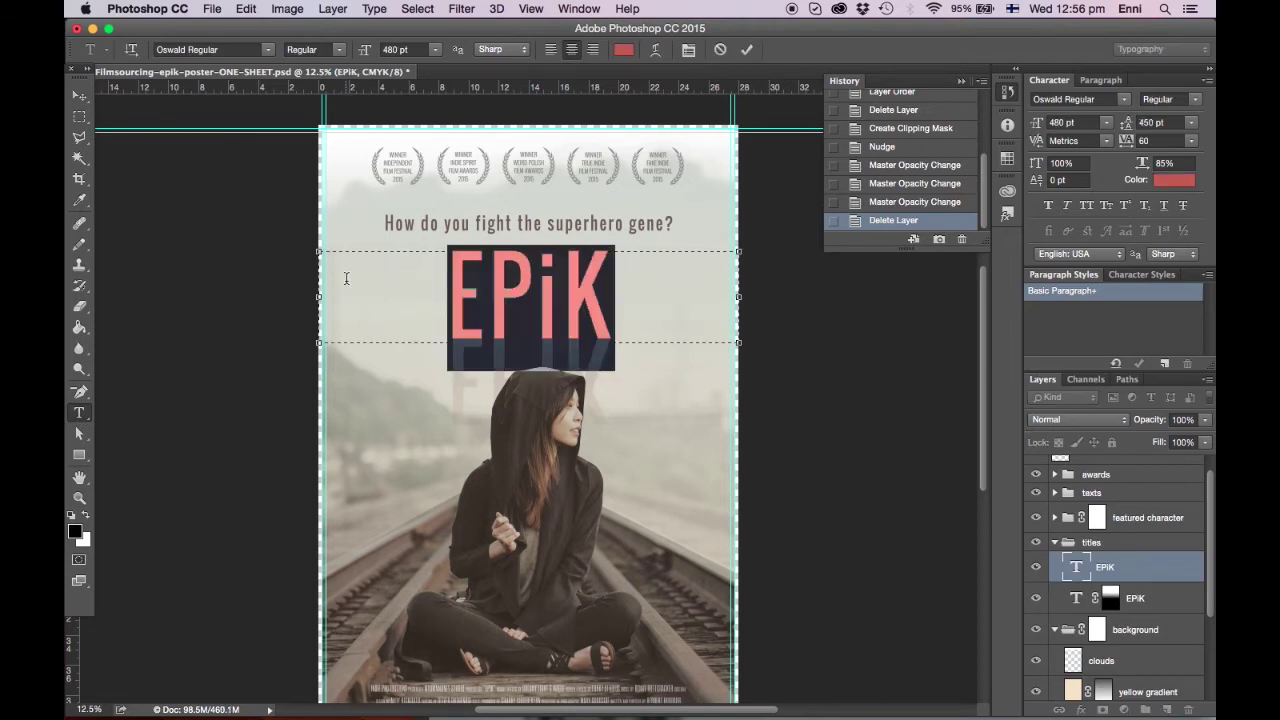
text(OFF TRACK)
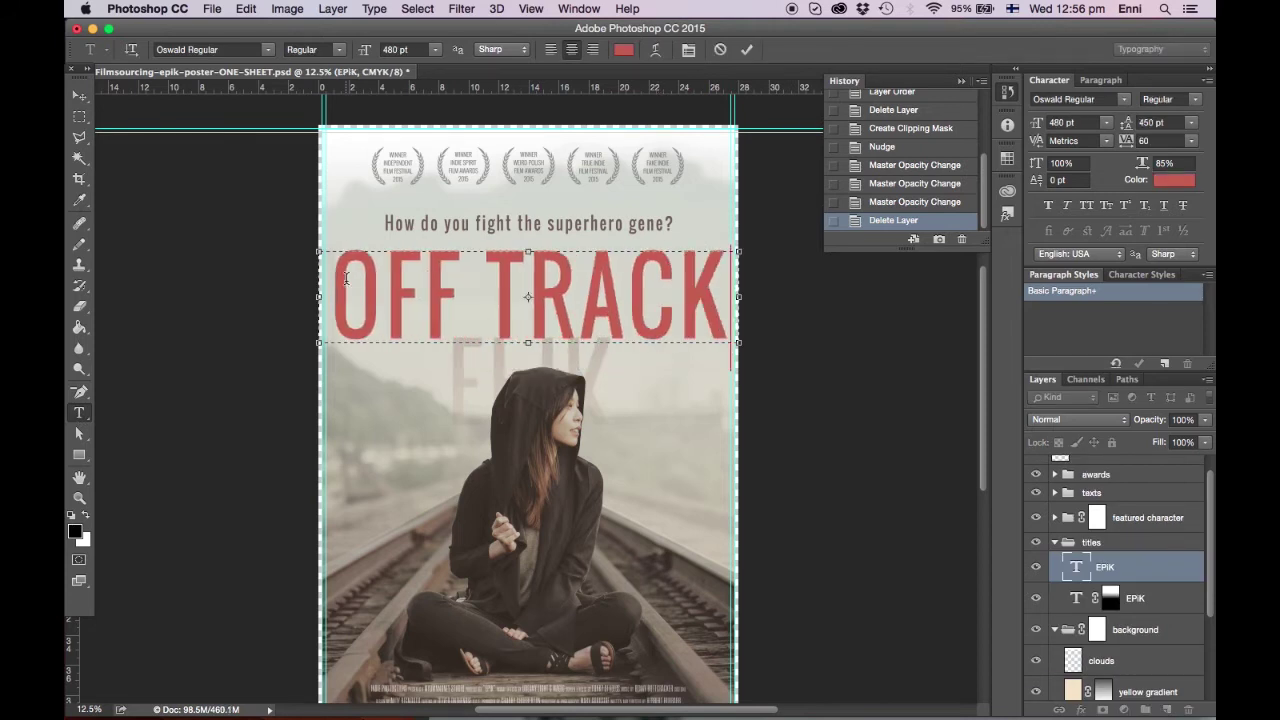
Step: Change the main title's text colour to white (ffffff) and its font style to Oswald Light
key(super+a)
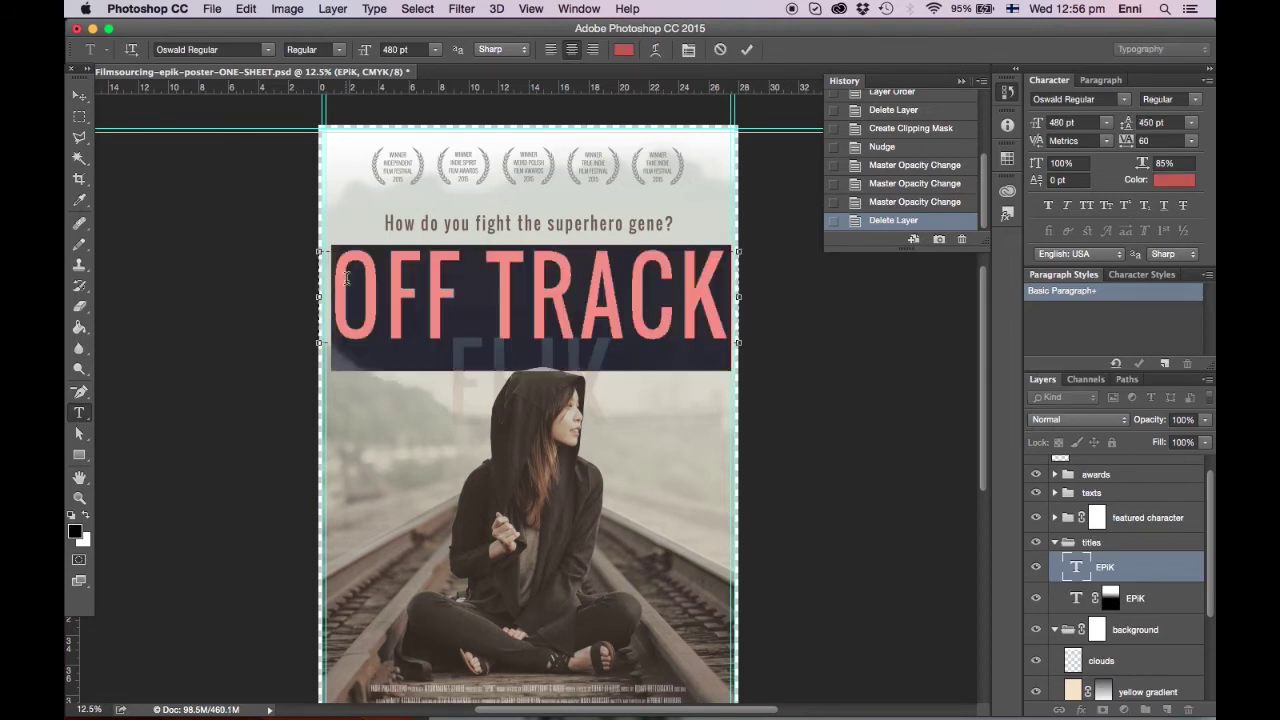
click(1172, 181)
drag(852, 134, 811, 55)
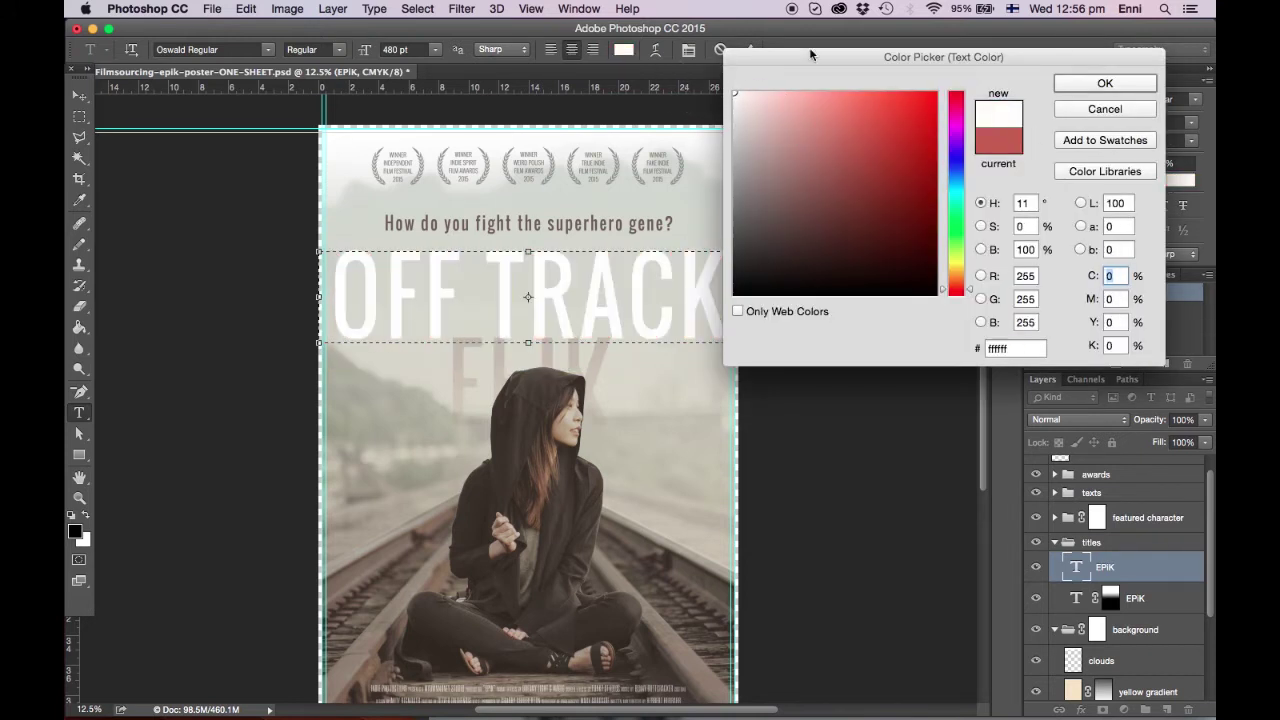
click(1111, 84)
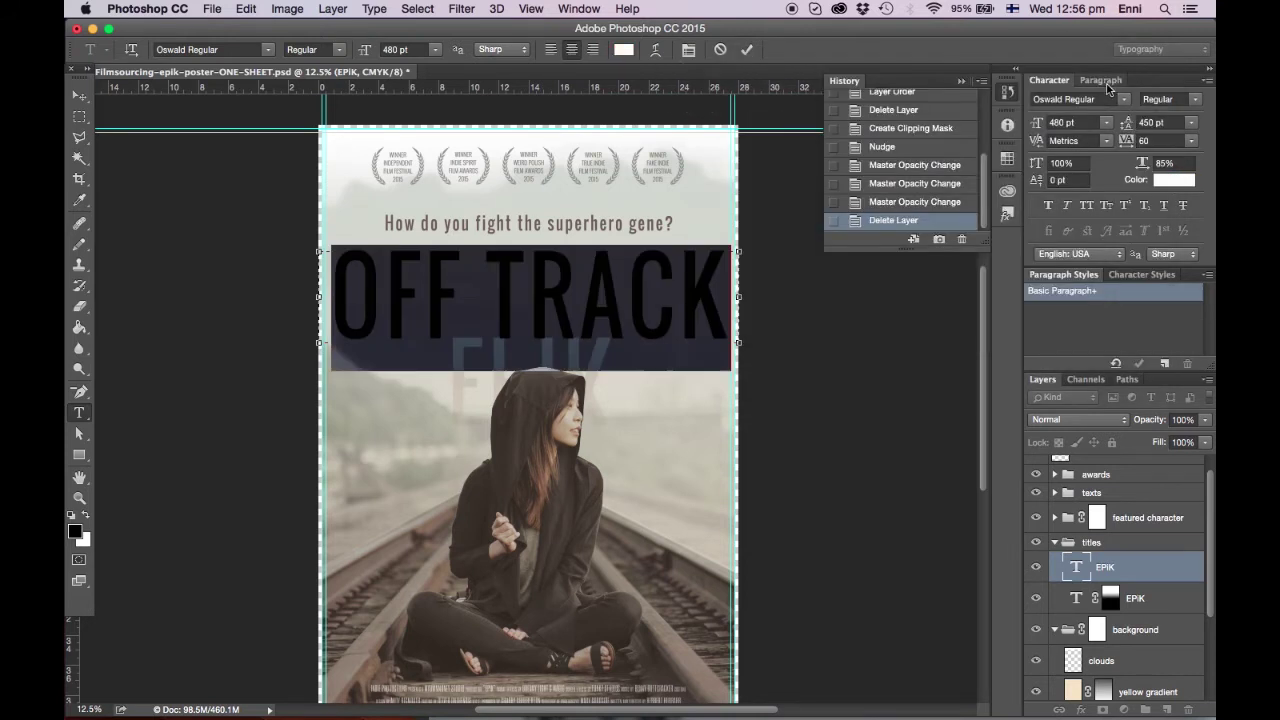
click(1195, 100)
click(1188, 88)
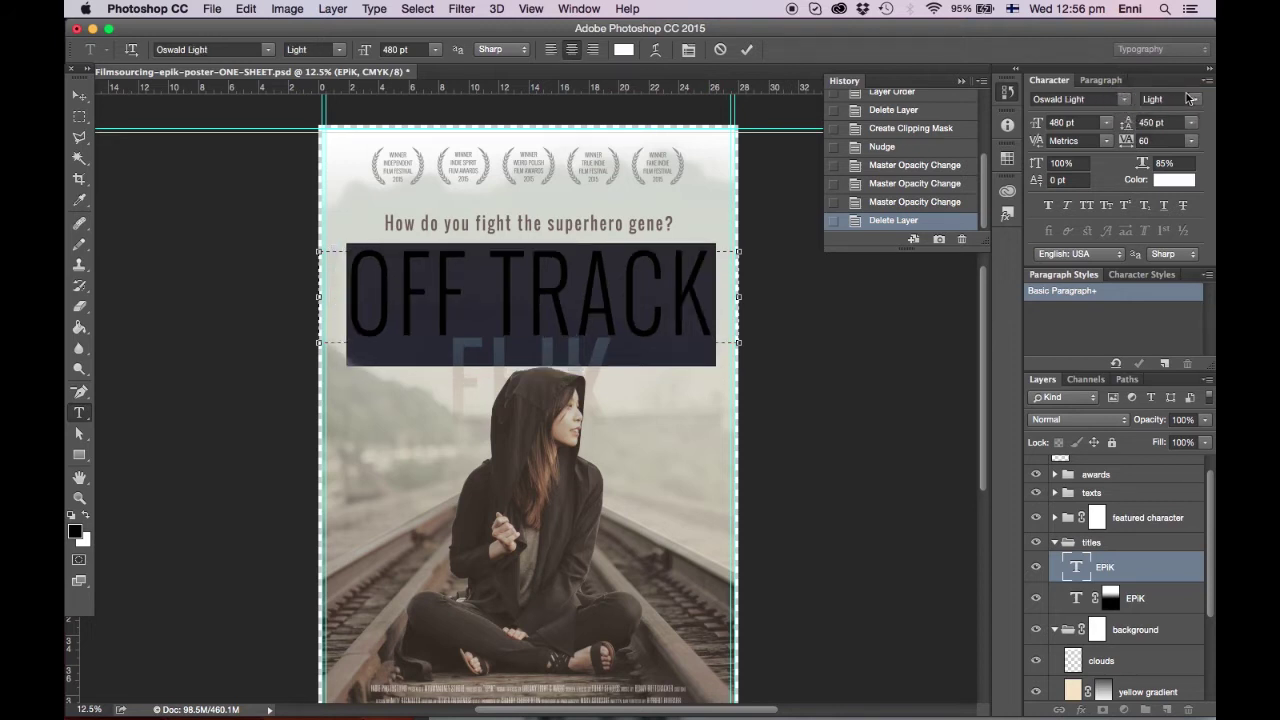
click(79, 96)
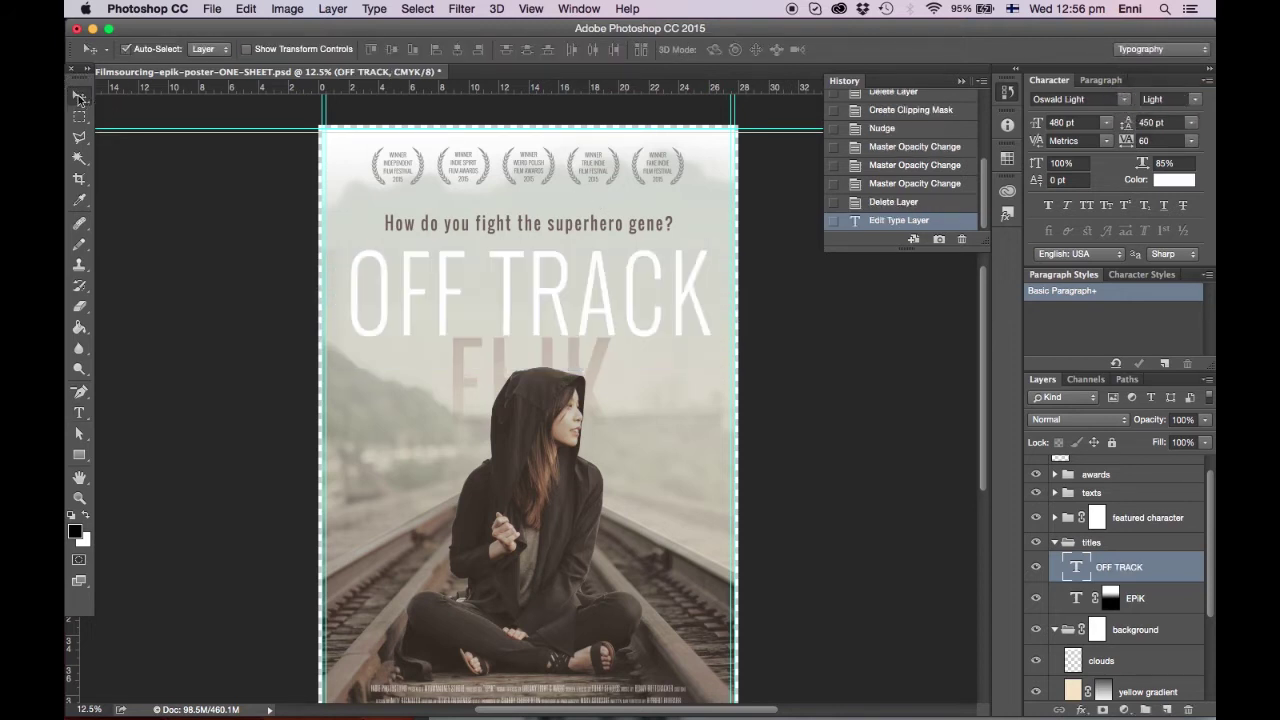
Step: Replace the text of the mirrored EPiK reflection below the title with "OFF TRACK"
click(79, 413)
click(466, 372)
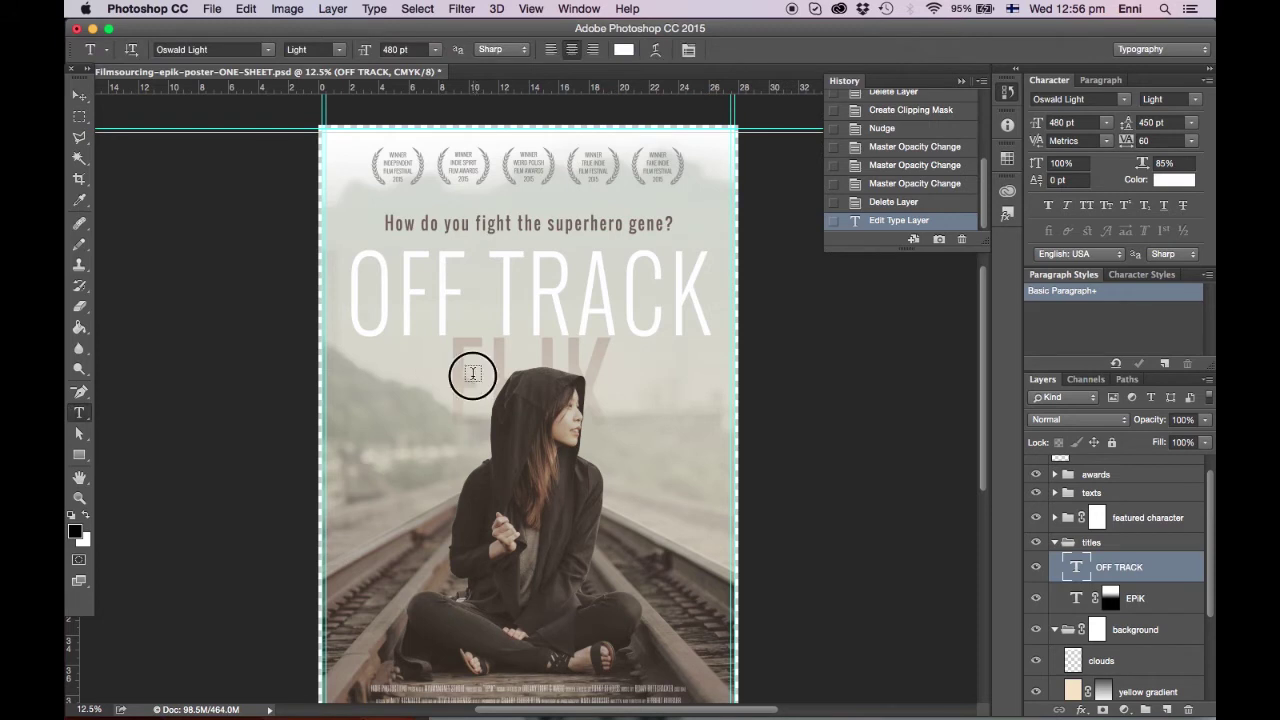
drag(459, 373, 697, 372)
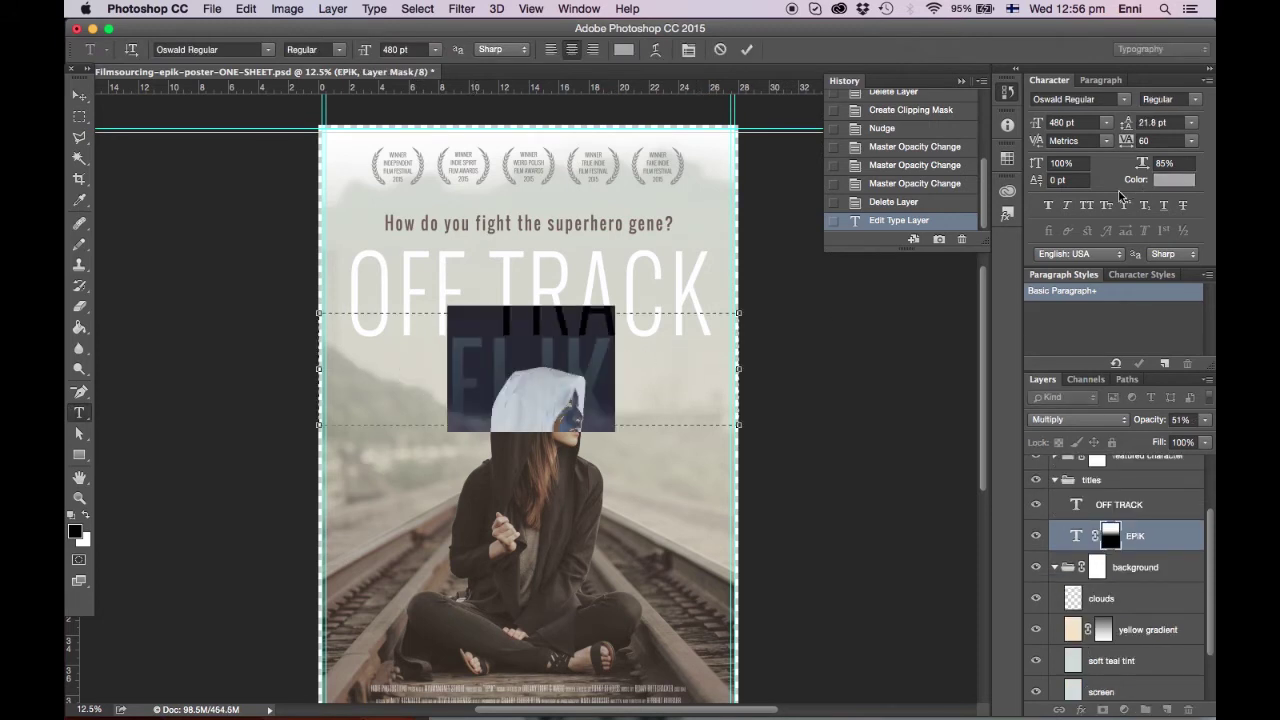
text(OFF TRACK)
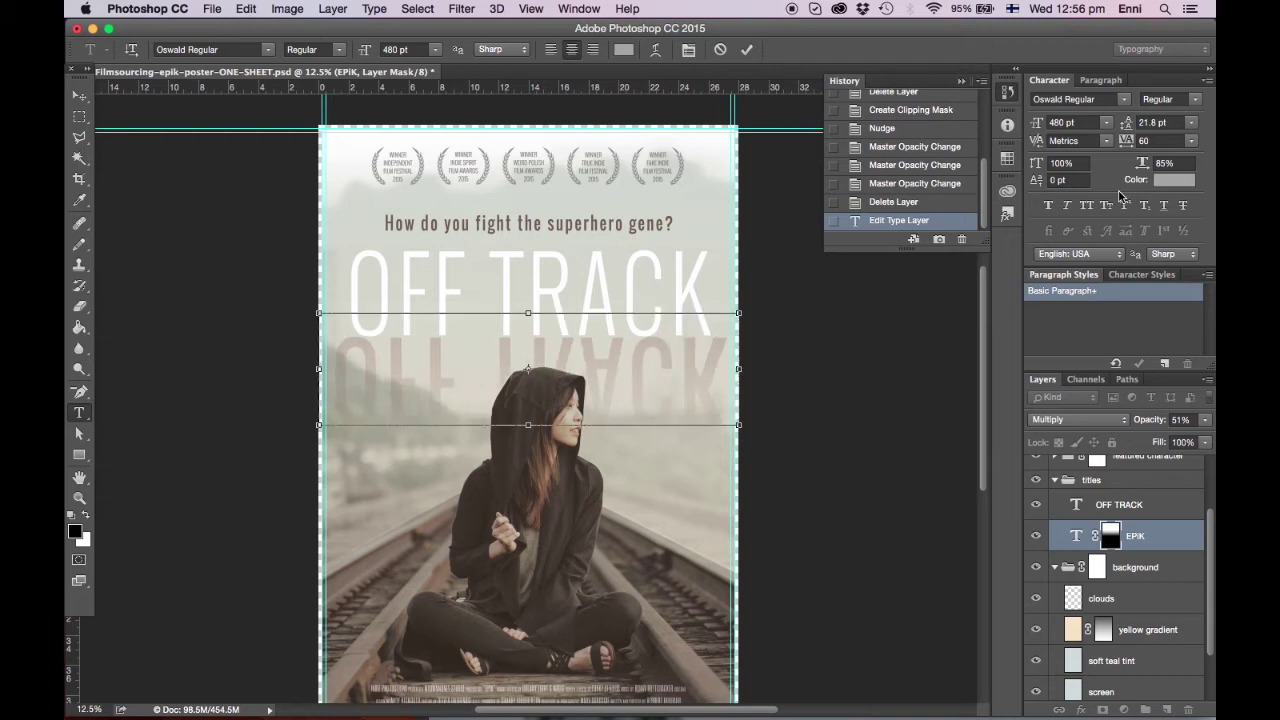
Step: Change the mirrored title reflection's text colour to white and its font style to Oswald Light
key(super+a)
click(1174, 179)
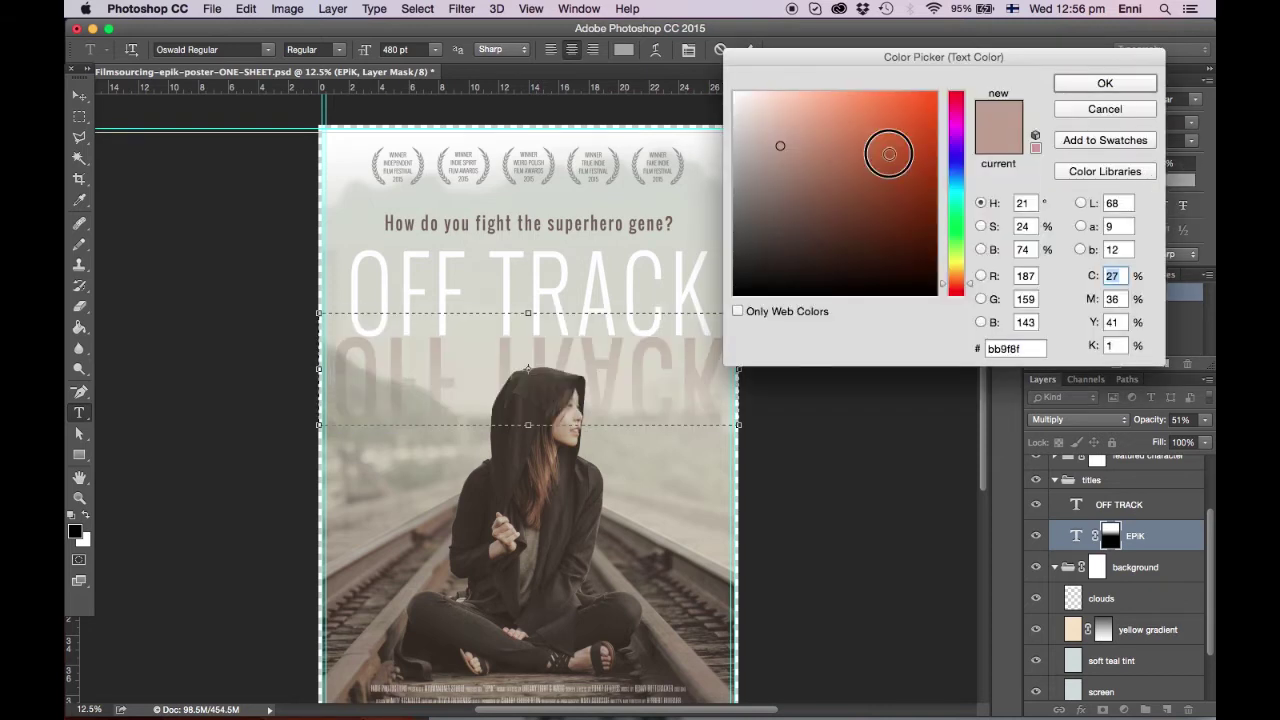
drag(886, 149, 735, 93)
click(1127, 83)
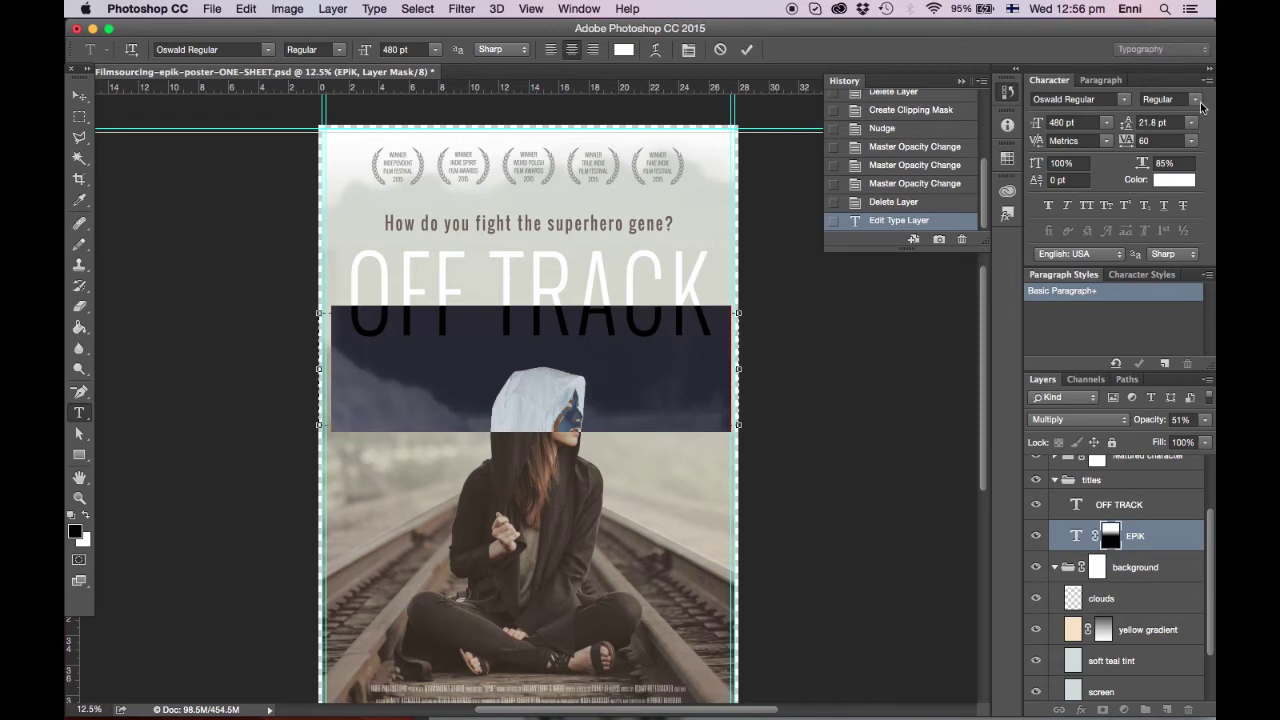
click(1195, 99)
click(1170, 86)
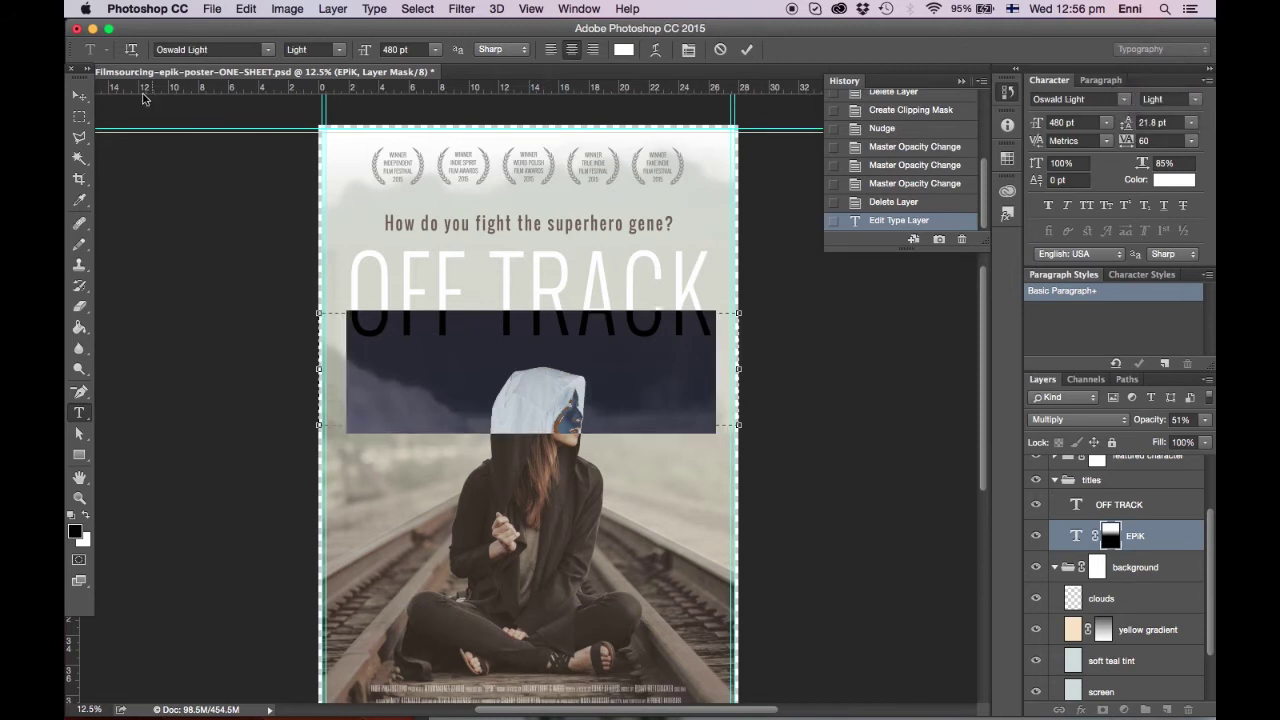
click(79, 95)
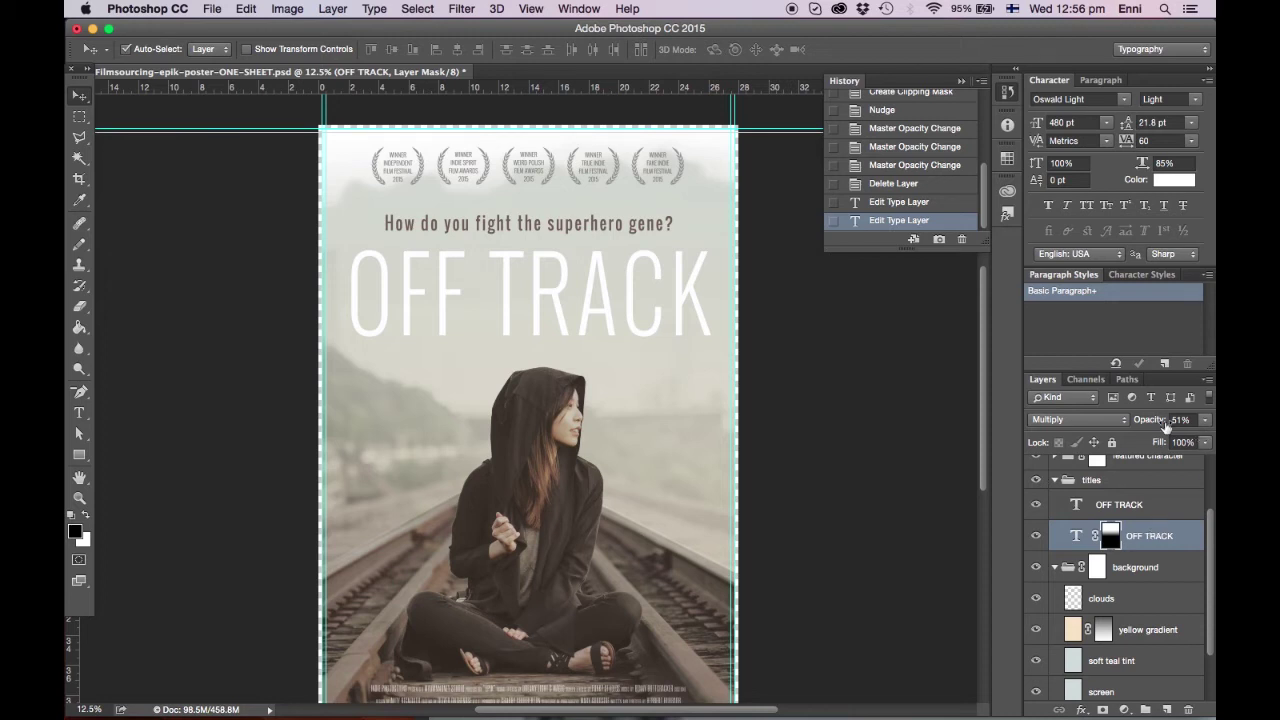
Step: Set the mirrored OFF TRACK layer's blend mode to Normal and its opacity to 76%
click(1120, 421)
click(1101, 379)
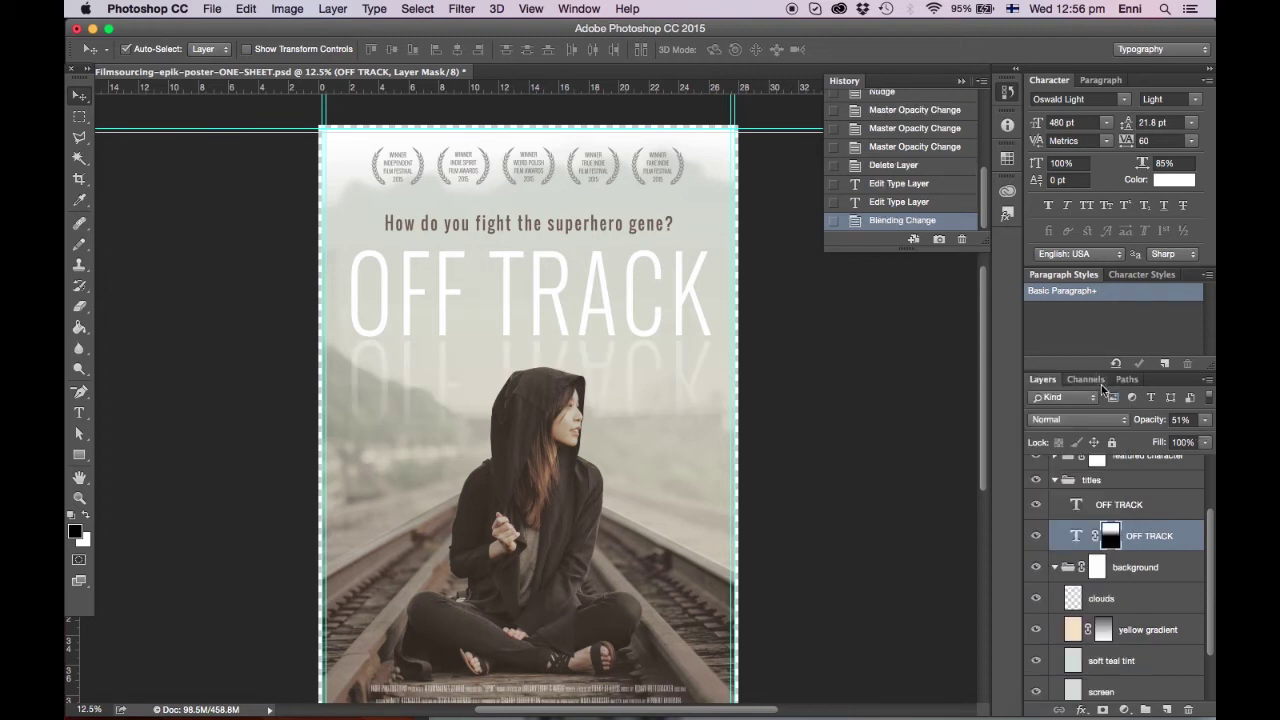
click(1203, 424)
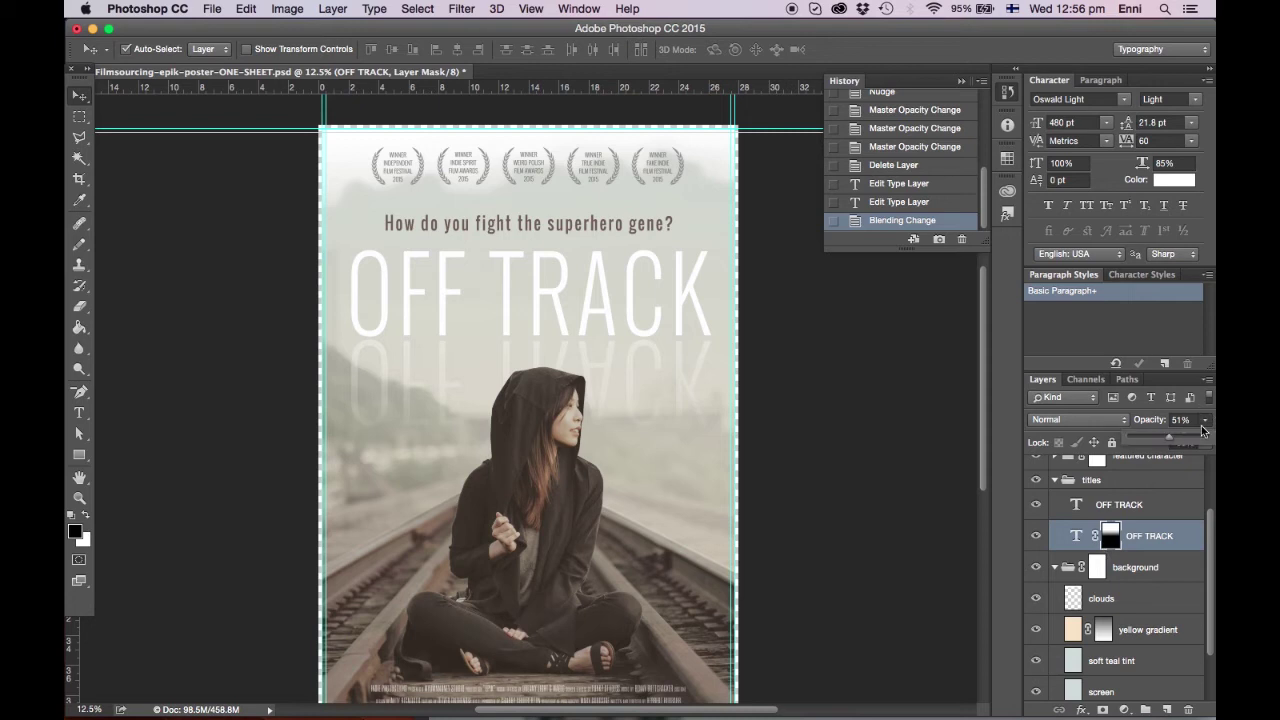
drag(1180, 441, 1189, 441)
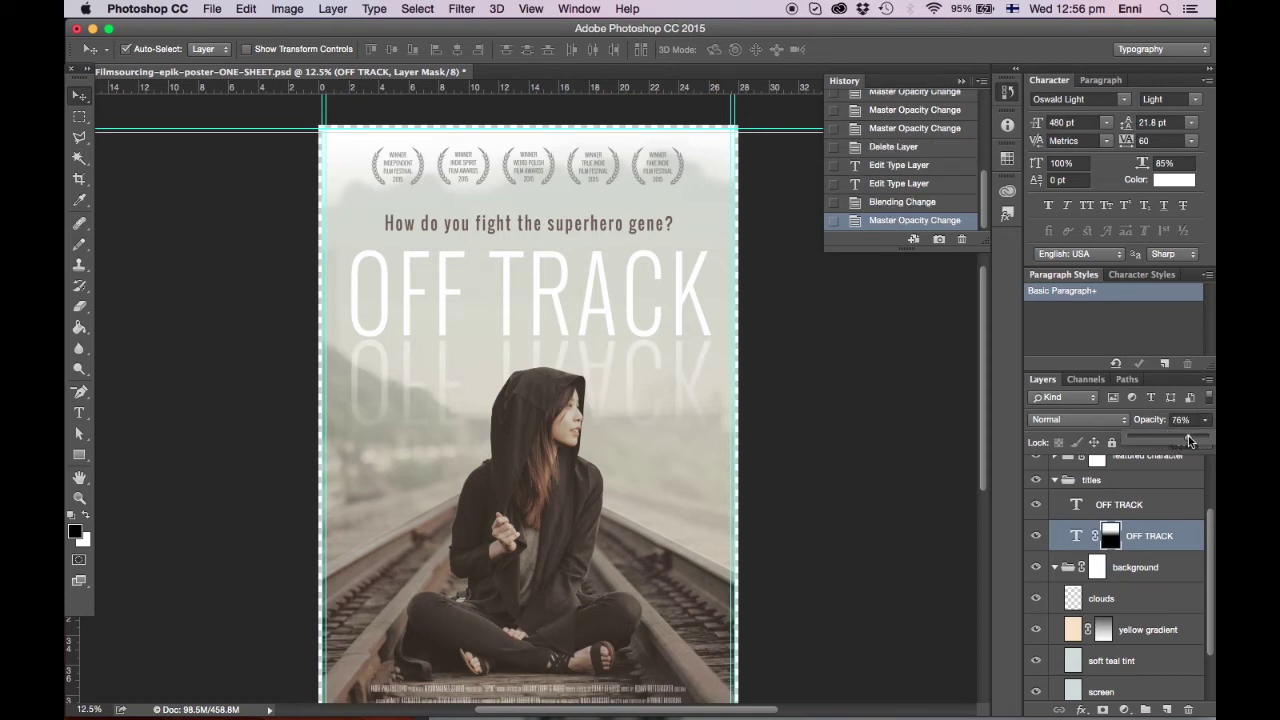
Step: Nudge the mirrored OFF TRACK text upward, independently of its mask, so it meets the base of the title
click(1069, 546)
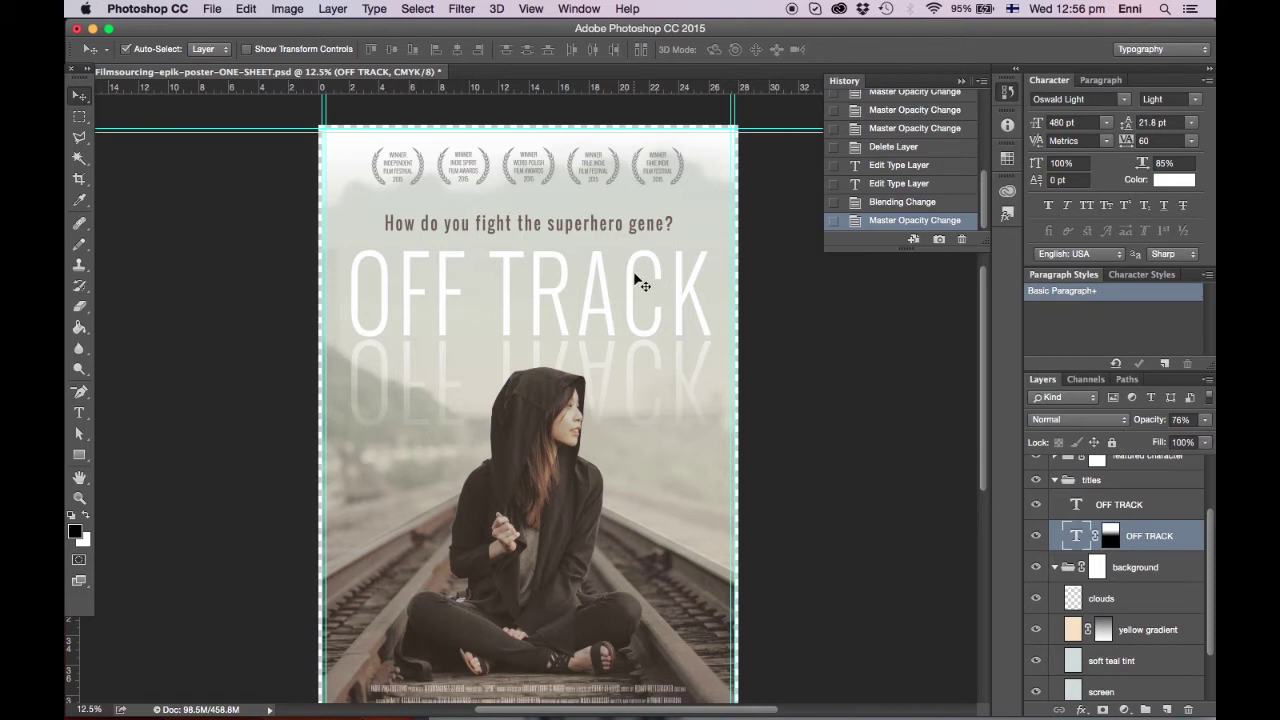
key(Up)
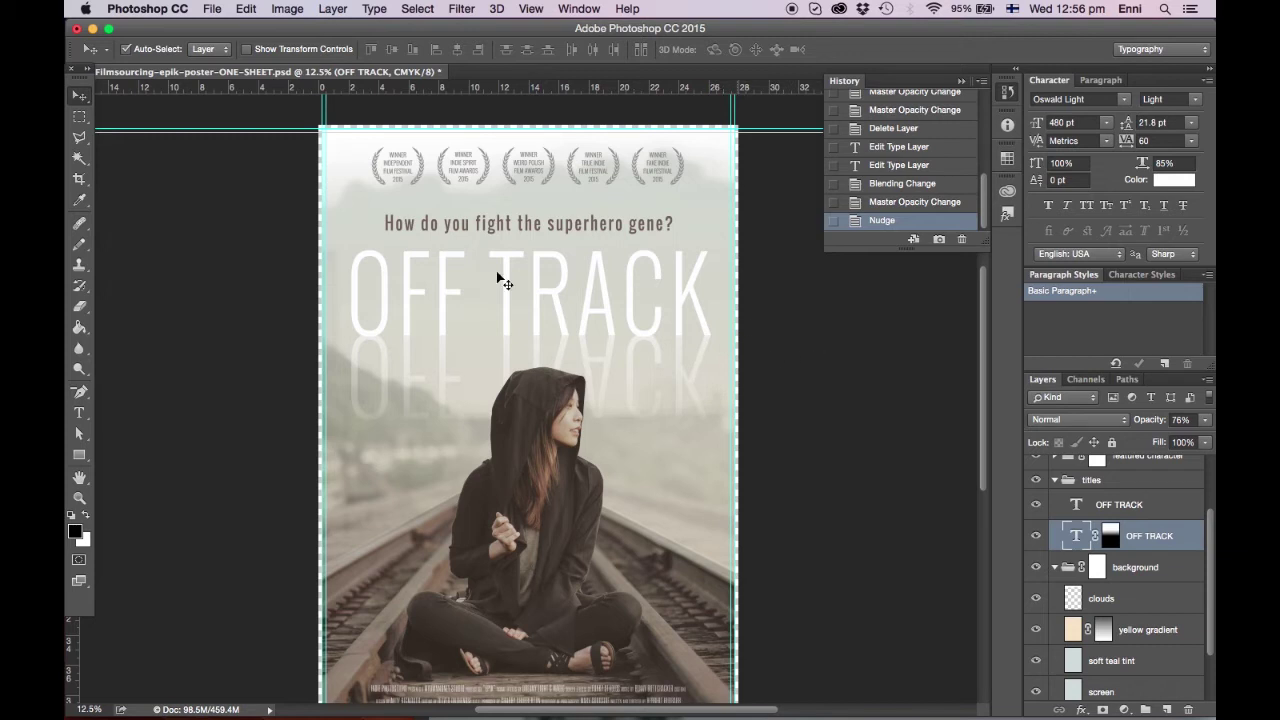
Step: Change the font style of the tagline "How do you fight the superhero gene?" to Oswald Light
click(79, 413)
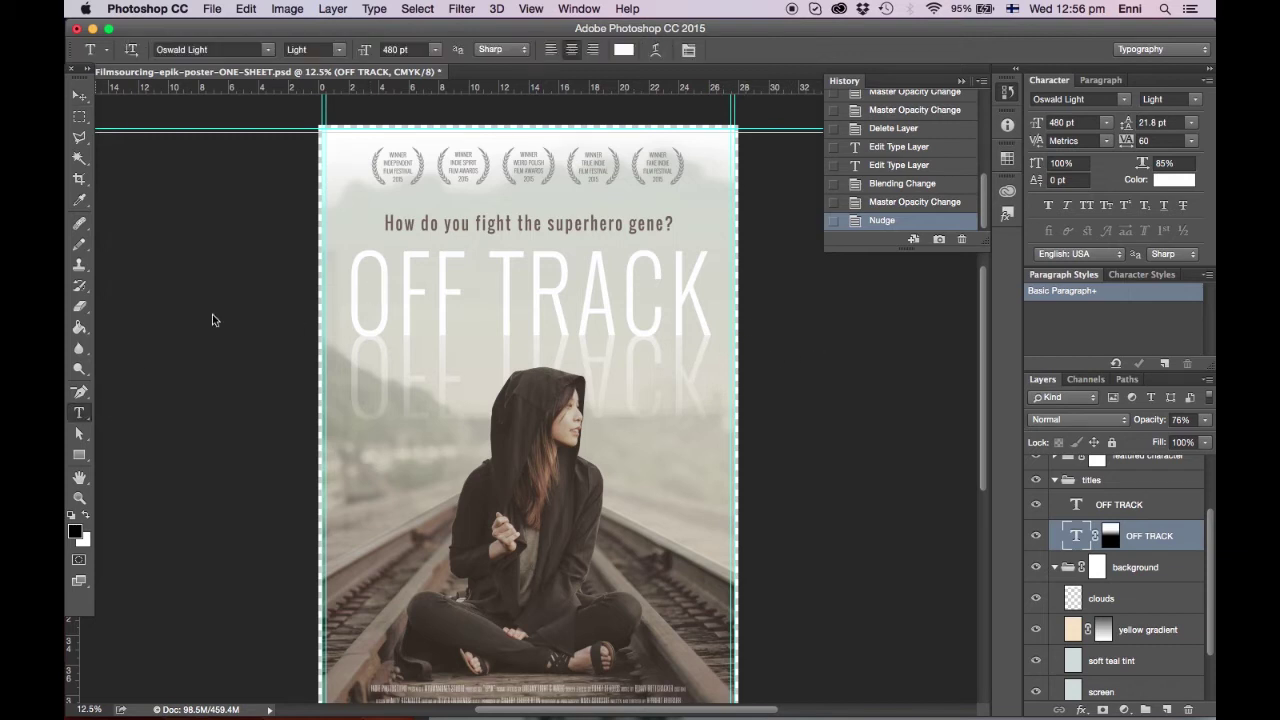
click(580, 217)
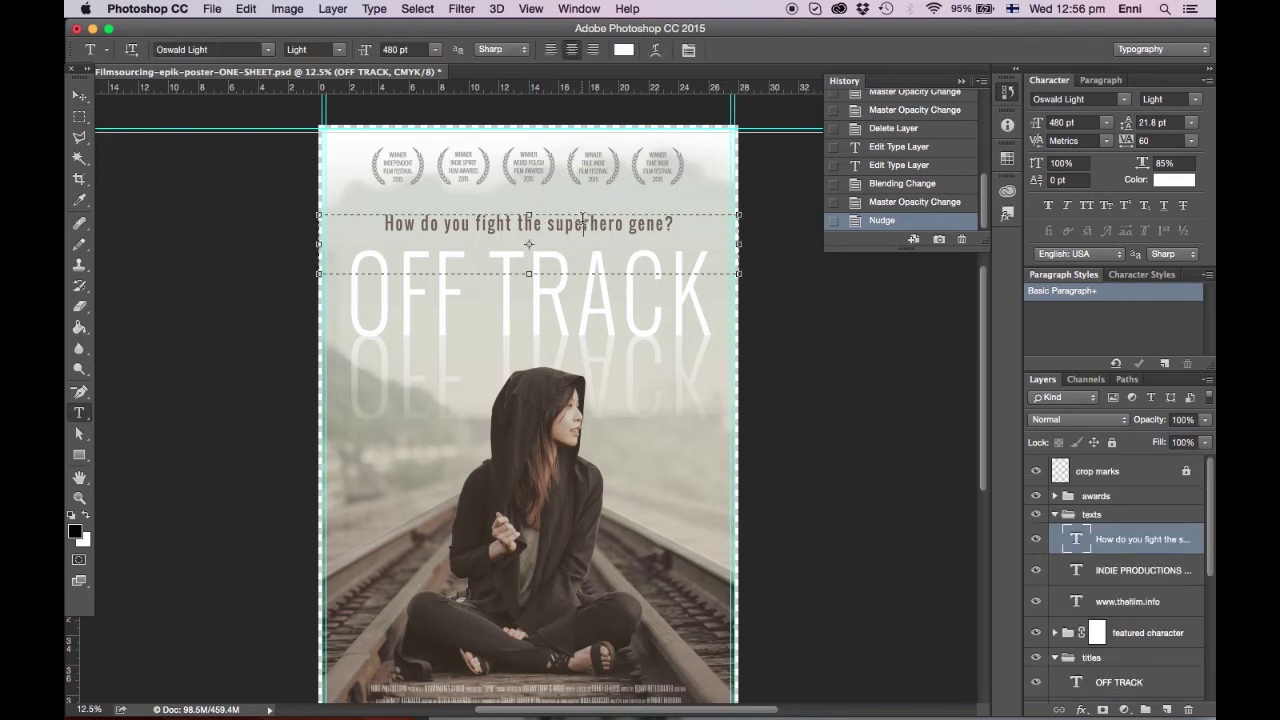
click(1195, 99)
click(1160, 86)
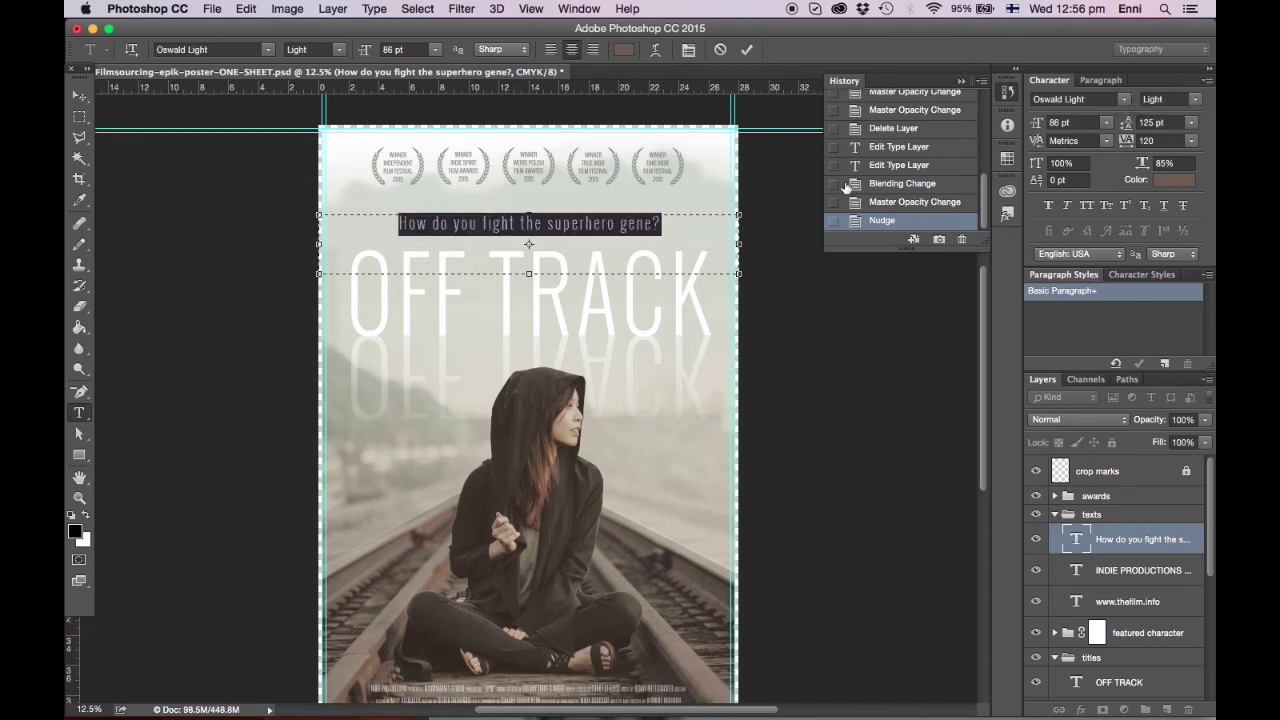
Step: Open the "poster text" file from the Poster TUTORIAL folder and copy the tagline "Good girls don't waste their potential"
double_click(537, 29)
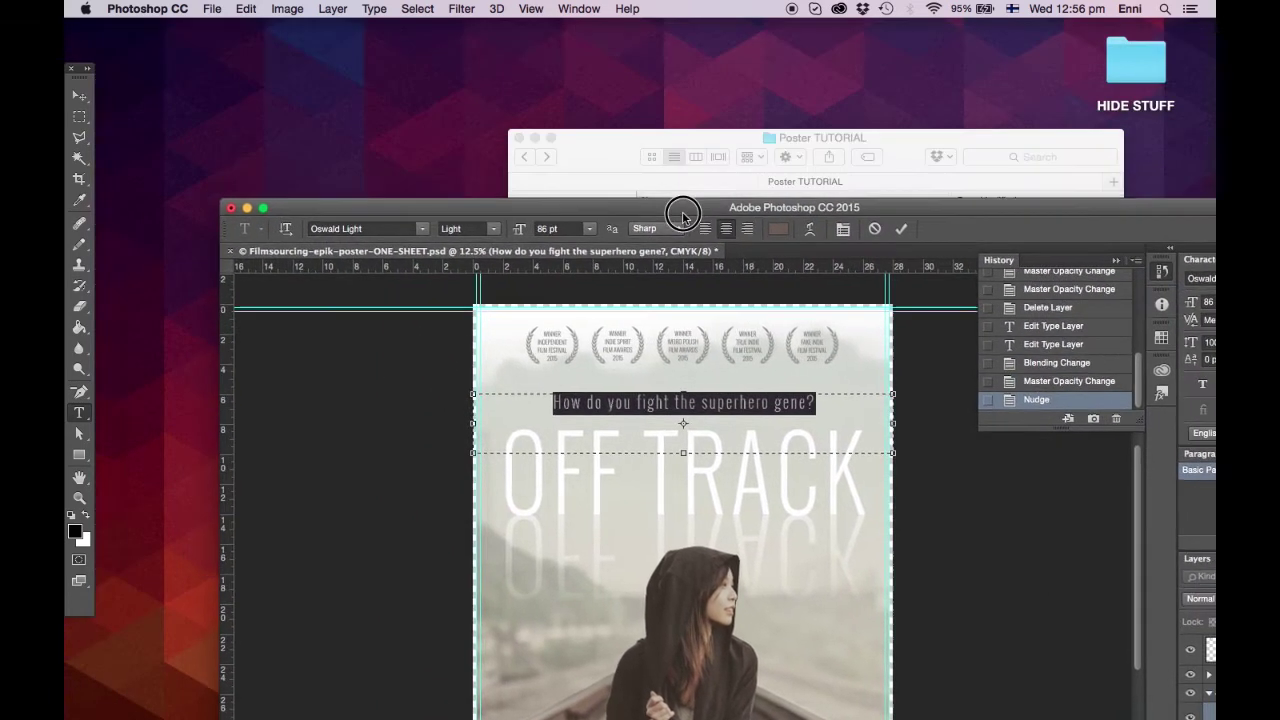
click(655, 146)
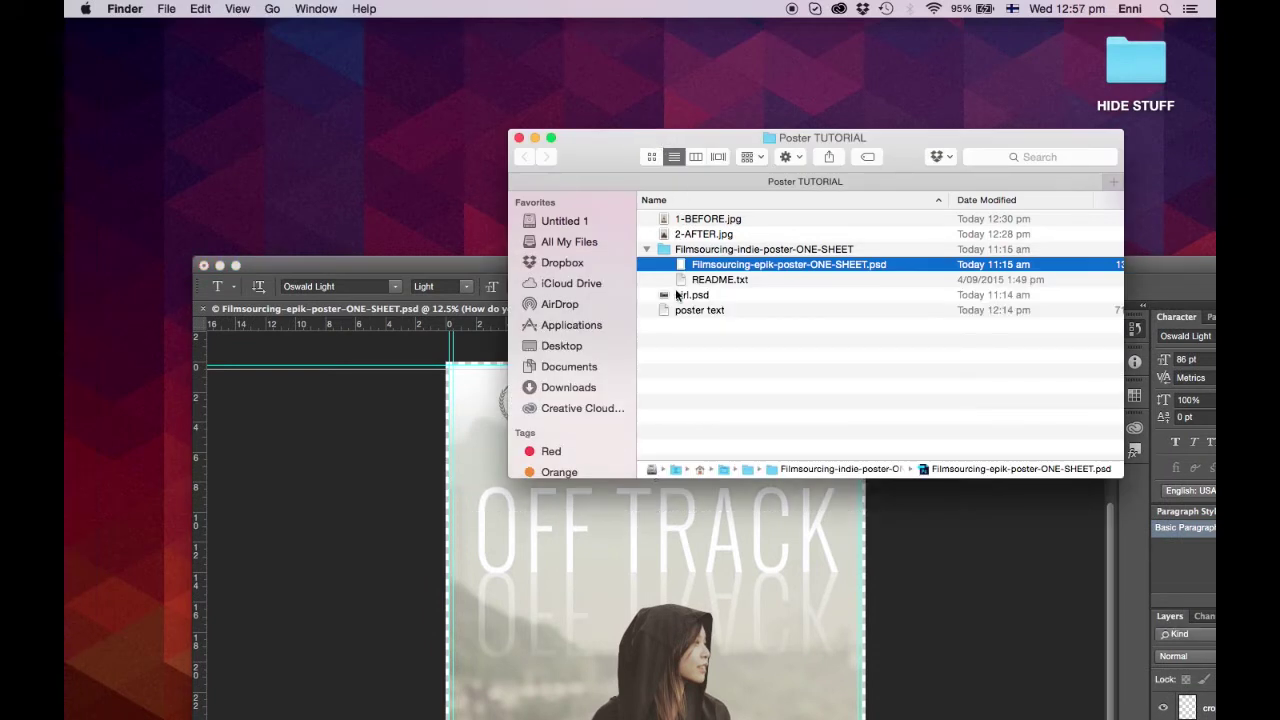
double_click(699, 310)
scroll(300, 230, down, 1)
scroll(300, 230, up, 1)
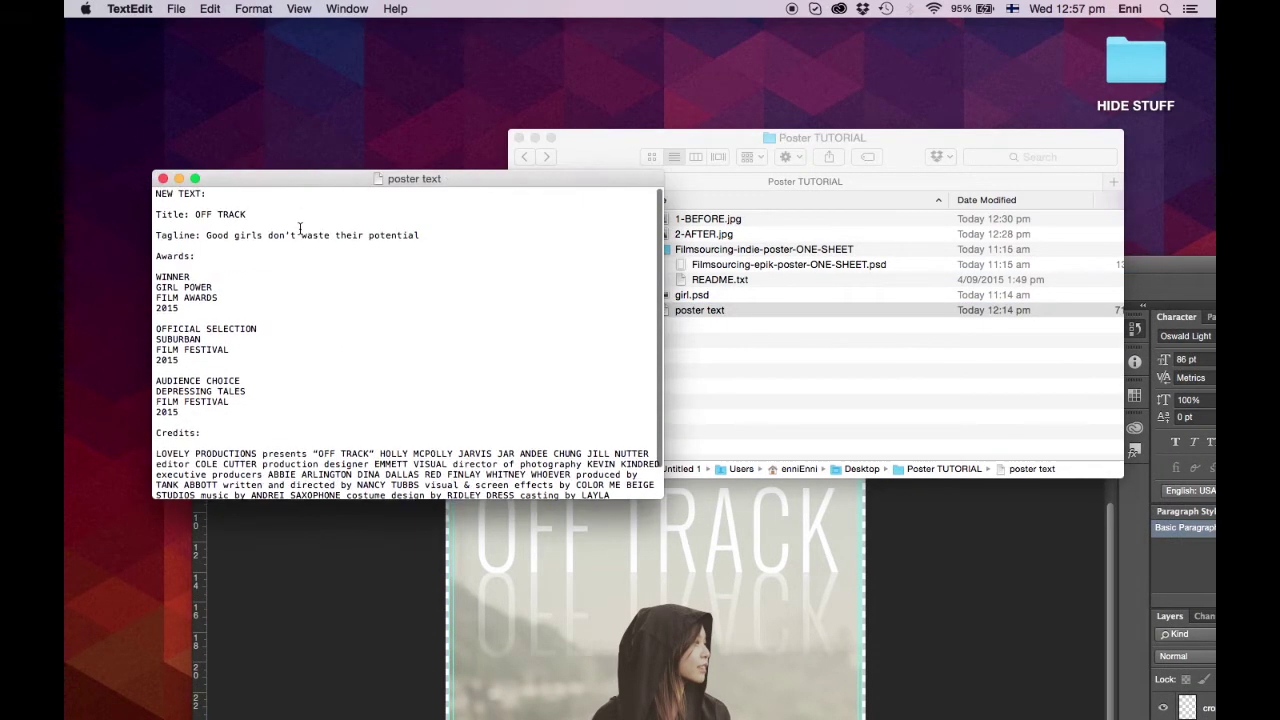
drag(429, 237, 206, 235)
key(super+c)
Step: Return to Photoshop and replace the poster's tagline with the copied text "Good girls don't waste their potential"
click(876, 523)
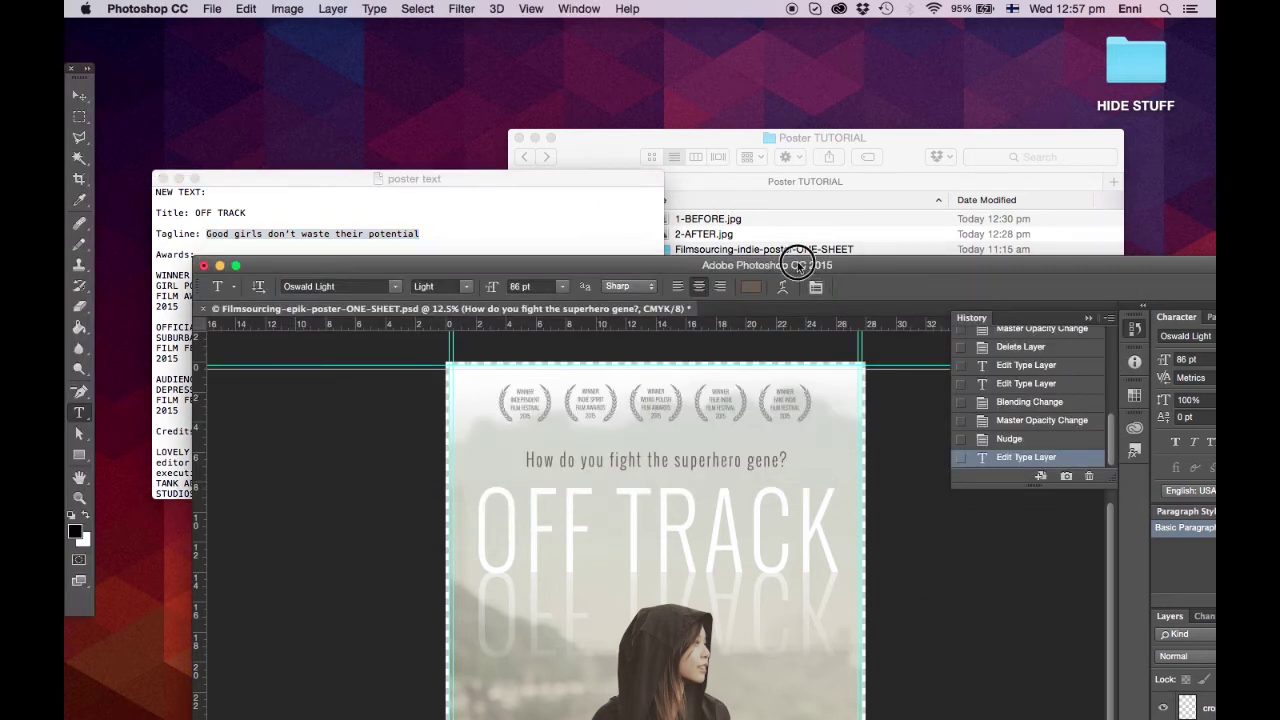
double_click(797, 265)
click(688, 224)
drag(688, 224, 354, 203)
key(super+v)
click(80, 97)
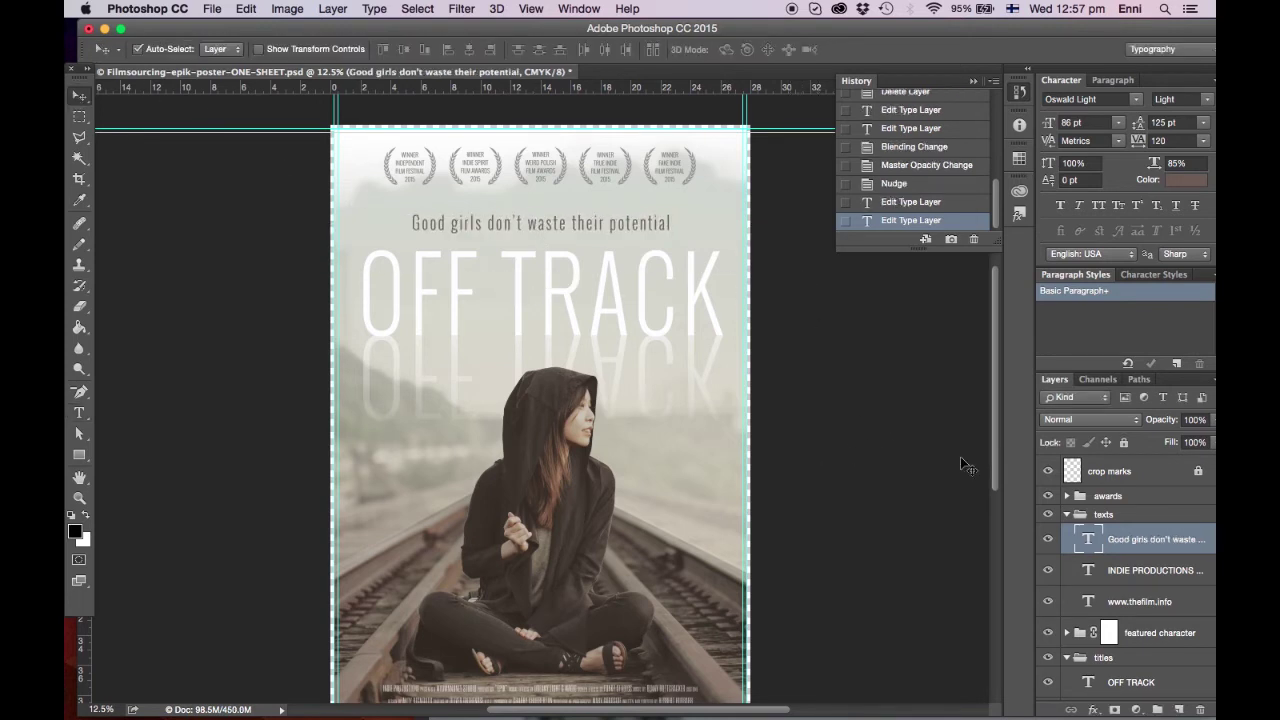
Step: Collapse the texts group and expand the awards group to show its text layers
click(1066, 514)
click(1067, 496)
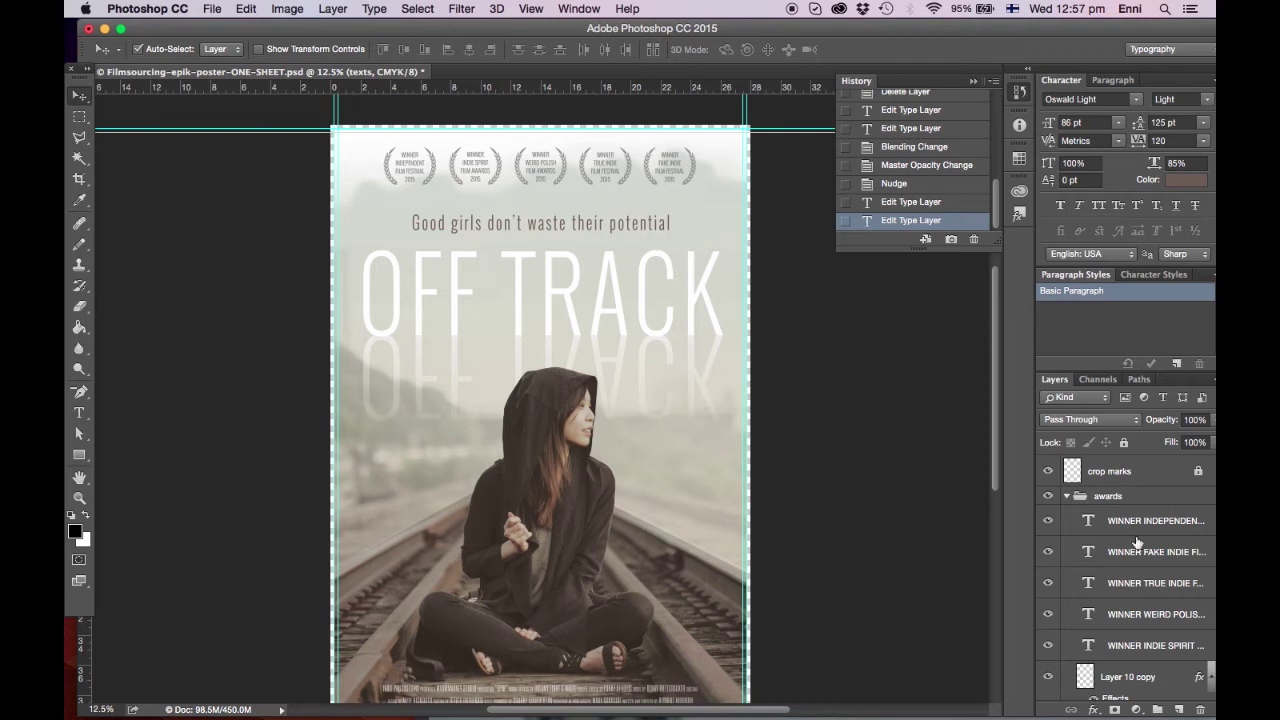
Step: Hide the text layers of the two outermost awards and the separate laurel layers around them
click(1048, 521)
click(1048, 551)
scroll(1048, 560, down, 3)
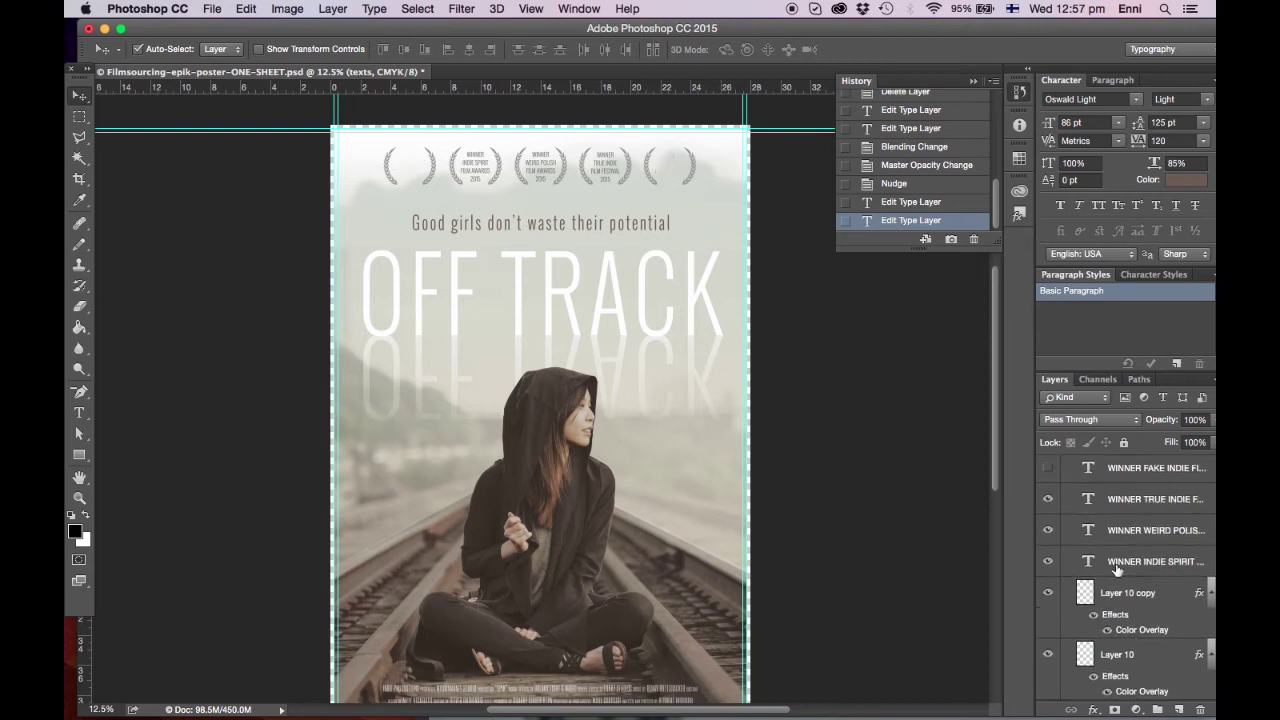
click(1047, 574)
Step: Switch to the "poster text" file and copy the award text "WINNER GIRL POWER FILM AWARDS 2015"
drag(535, 30, 903, 40)
click(171, 318)
drag(180, 306, 129, 276)
Step: Return to Photoshop, replace the first visible award's text with "WINNER GIRL POWER FILM AWARDS 2015" and extend its text box downward
click(724, 36)
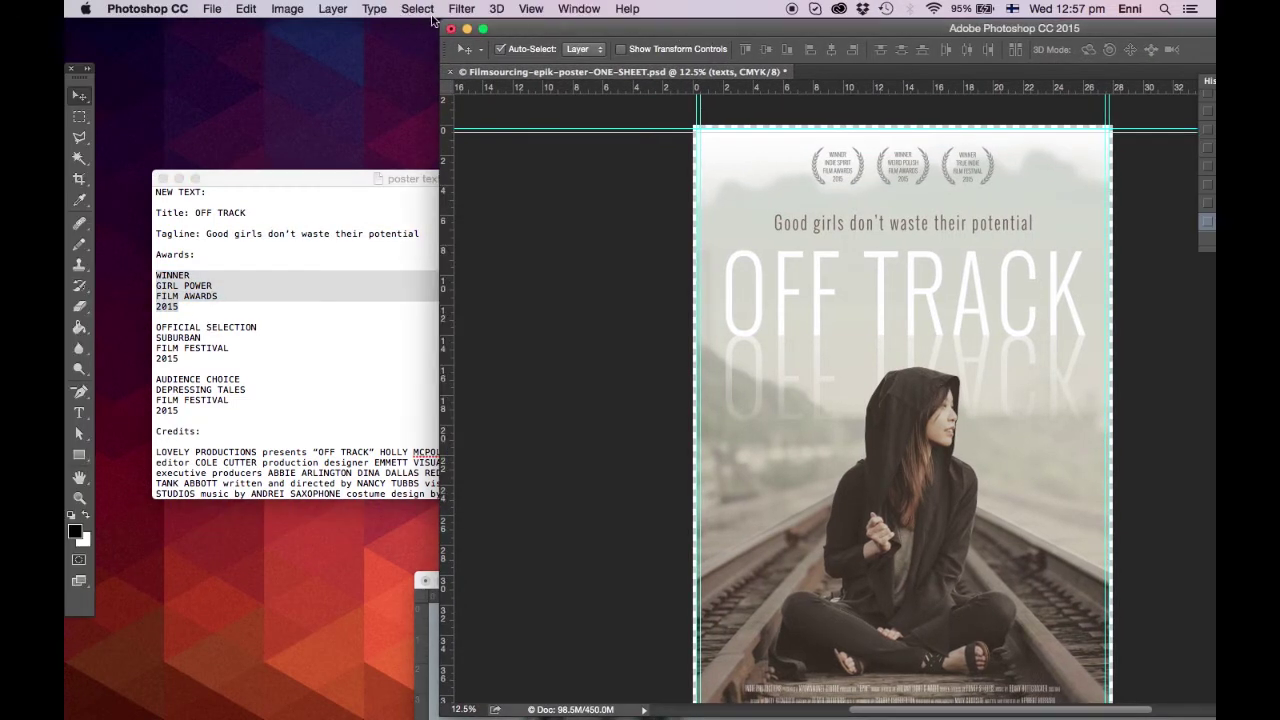
drag(543, 30, 268, 30)
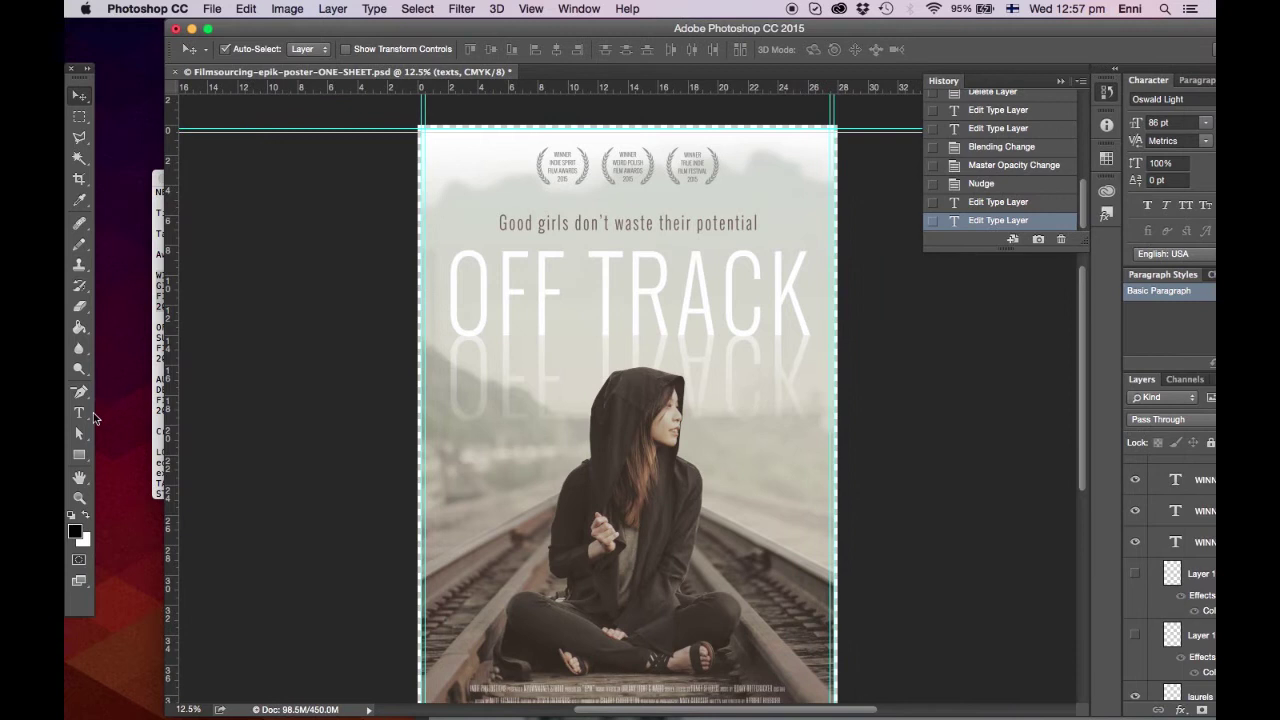
click(90, 413)
click(567, 170)
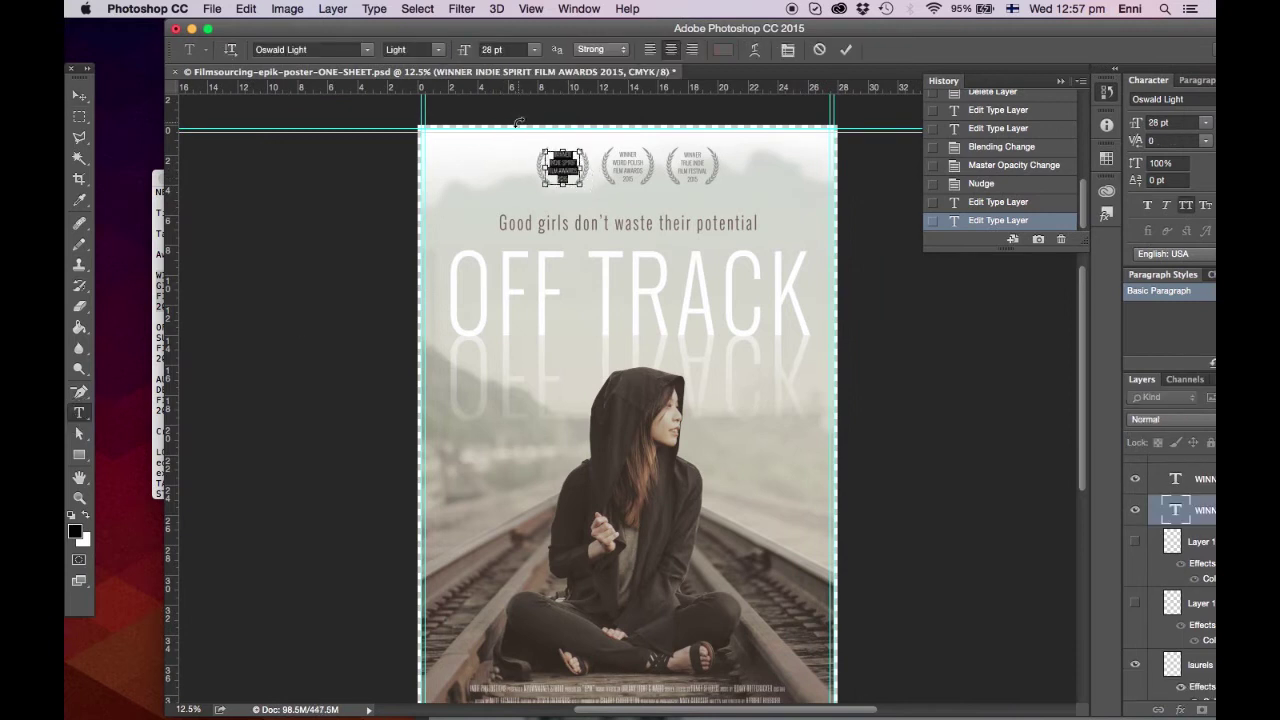
drag(563, 184, 563, 194)
click(557, 184)
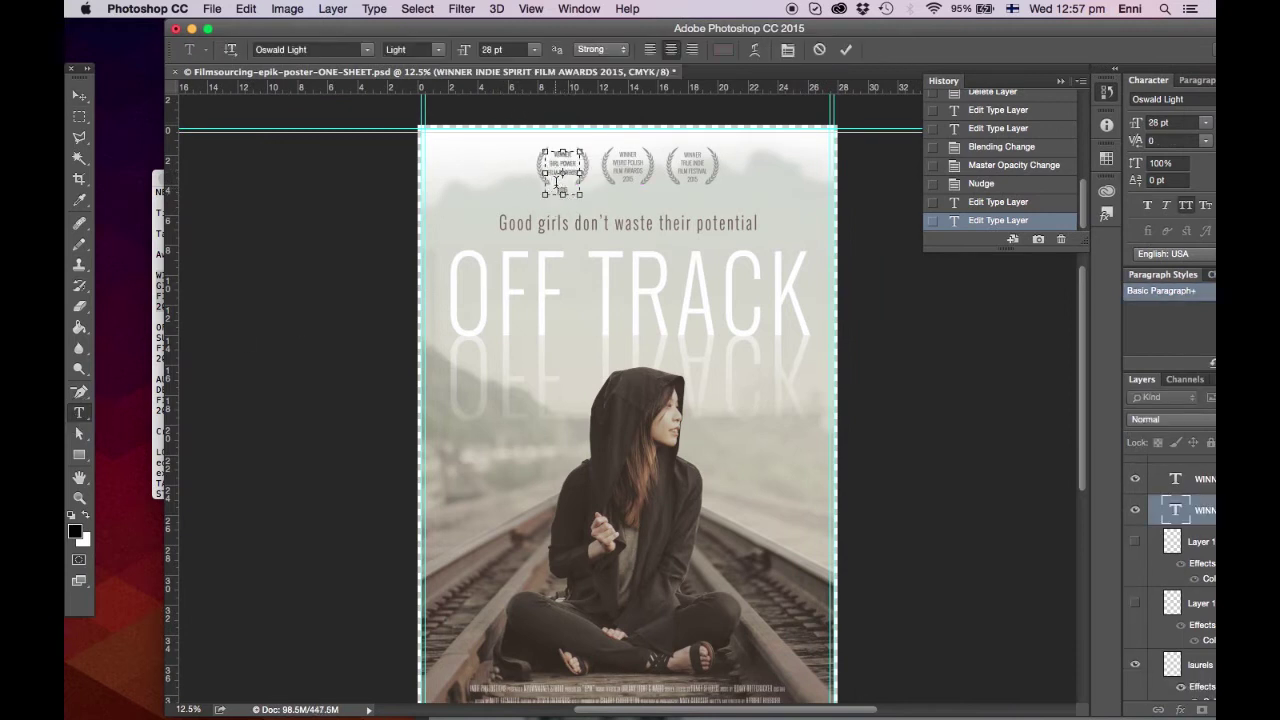
Step: Replace the middle award's text with "OFFICIAL SELECTION SUBURBAN FILM FESTIVAL 2015" and reduce the font size of its first line
key(super+equal)
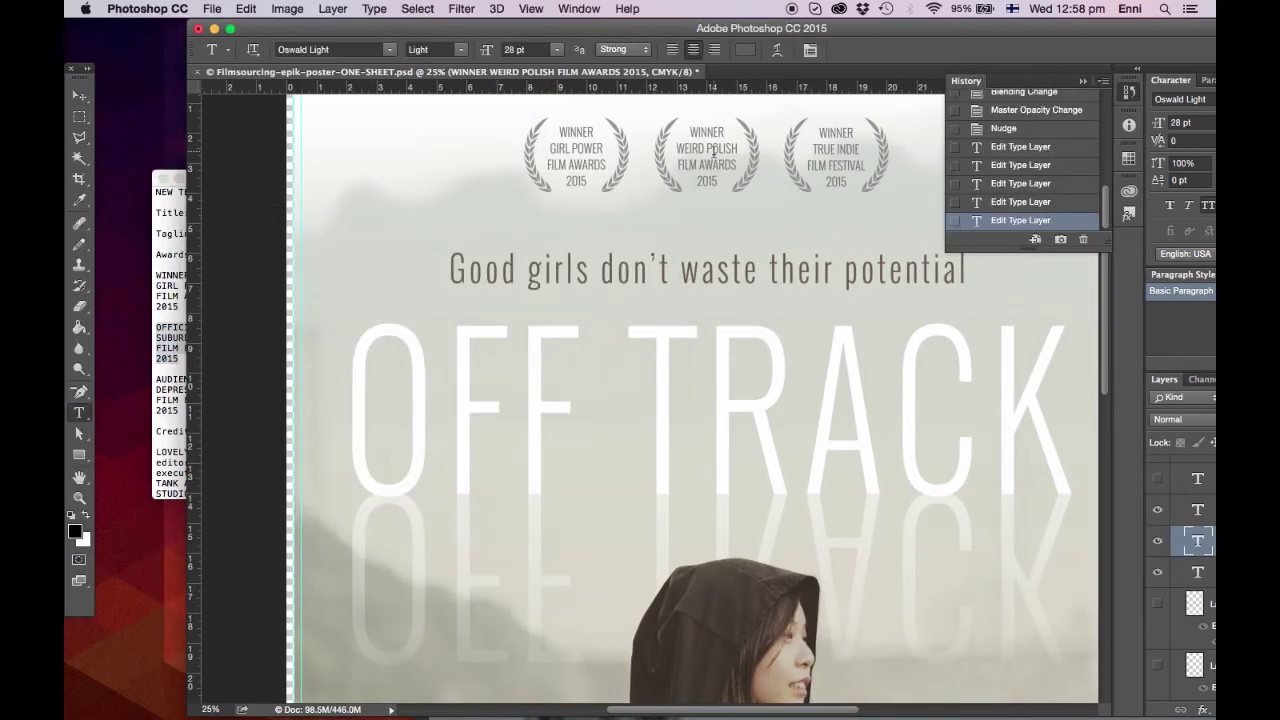
click(1159, 122)
key(Down)
key(Down)
key(Down)
key(Down)
key(Down)
key(Down)
key(Down)
mouse_move(730, 149)
mouse_down()
mouse_move(682, 132)
mouse_move(720, 135)
mouse_up()
click(79, 95)
Step: Copy "AUDIENCE CHOICE DEPRESSING TALES FILM FESTIVAL 2015" from the "poster text" file and paste it over the third award's text in Photoshop
click(170, 370)
drag(156, 379, 180, 411)
click(831, 140)
key(t)
click(836, 149)
key(super+a)
key(super+v)
Step: Format the third award's first three lines at 24 pt with 37 pt leading and adjust the text's position inside the laurels
drag(836, 190, 816, 133)
click(1176, 122)
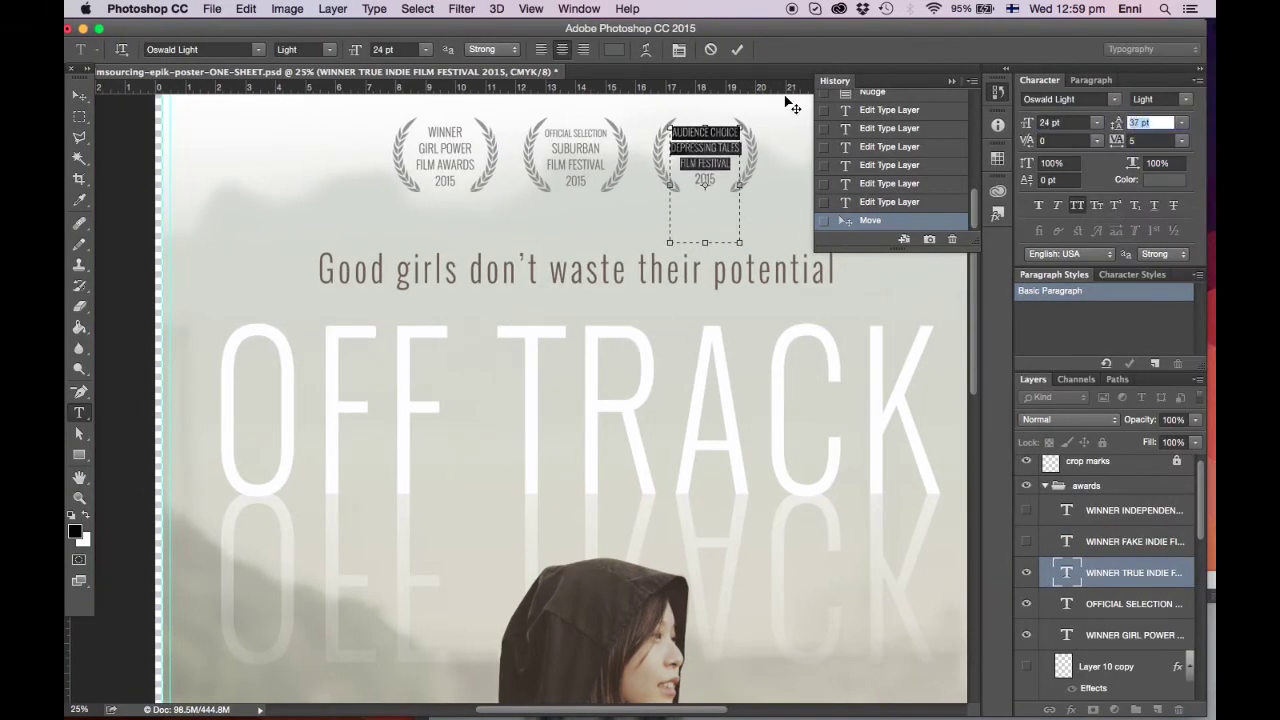
key(super+Return)
key(v)
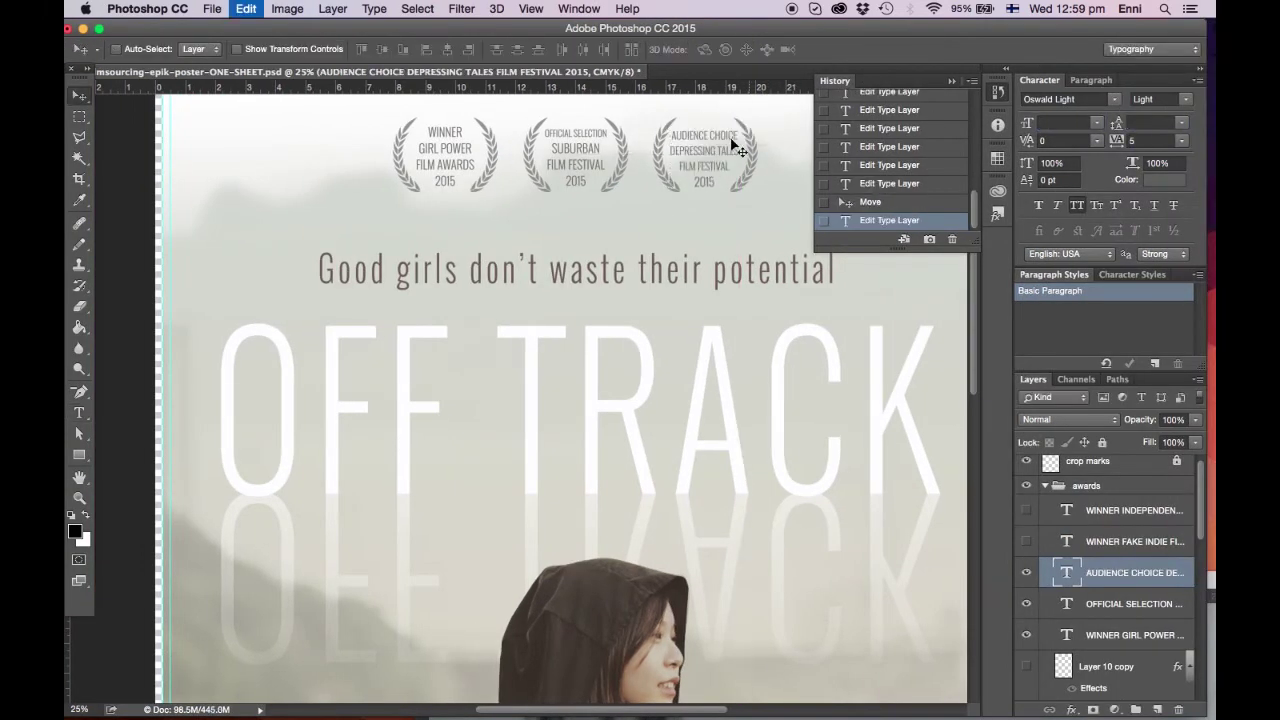
Step: Switch to the "poster text" file and copy the complete film credits paragraph
key(z)
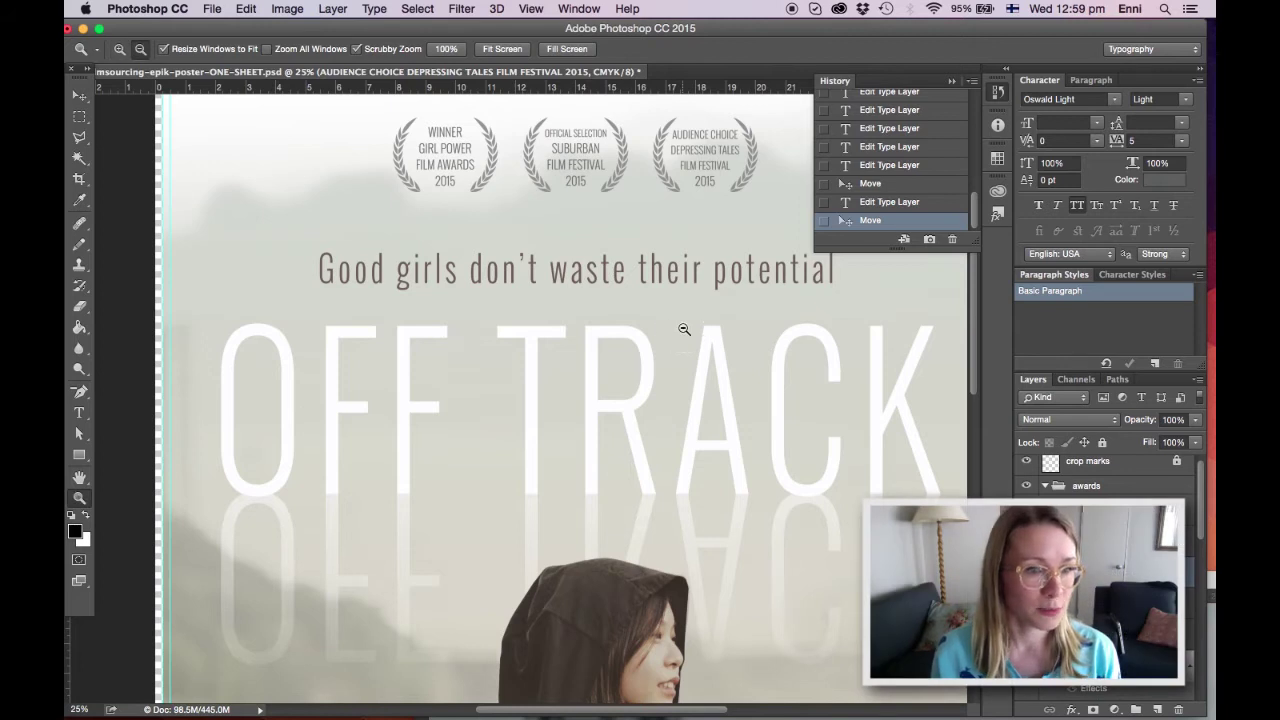
alt+click(686, 330)
alt+click(676, 424)
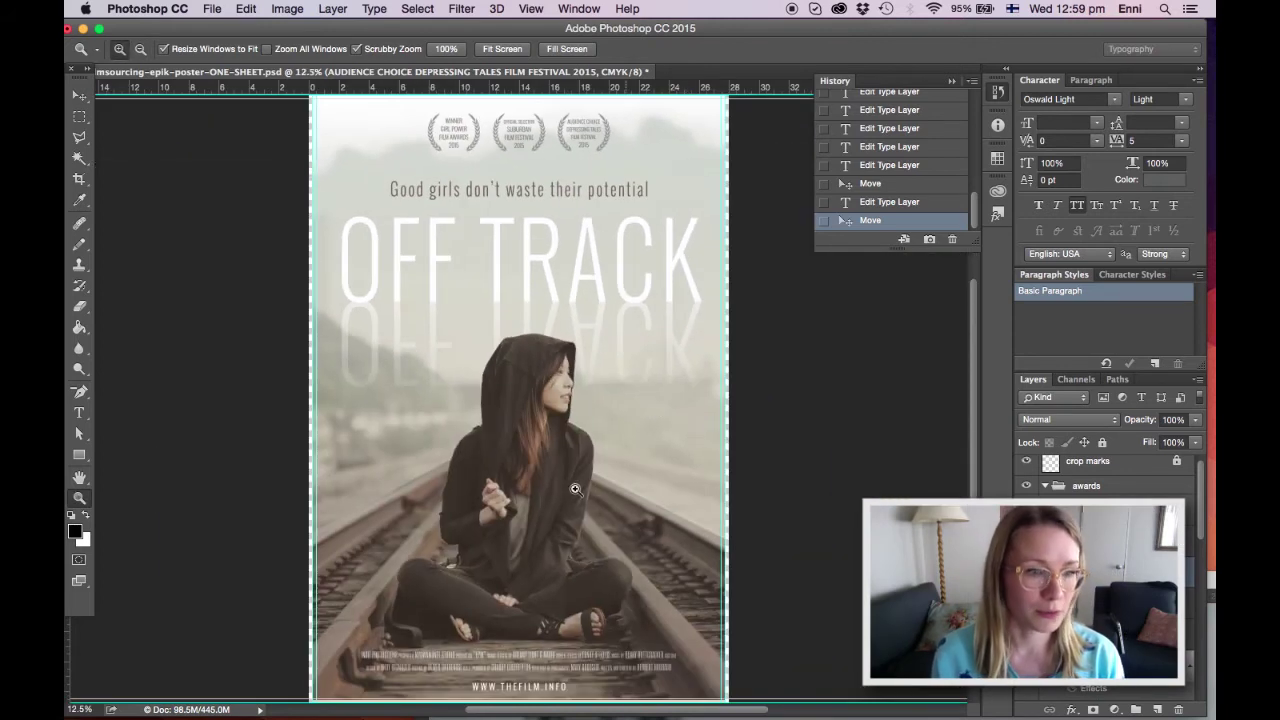
click(519, 638)
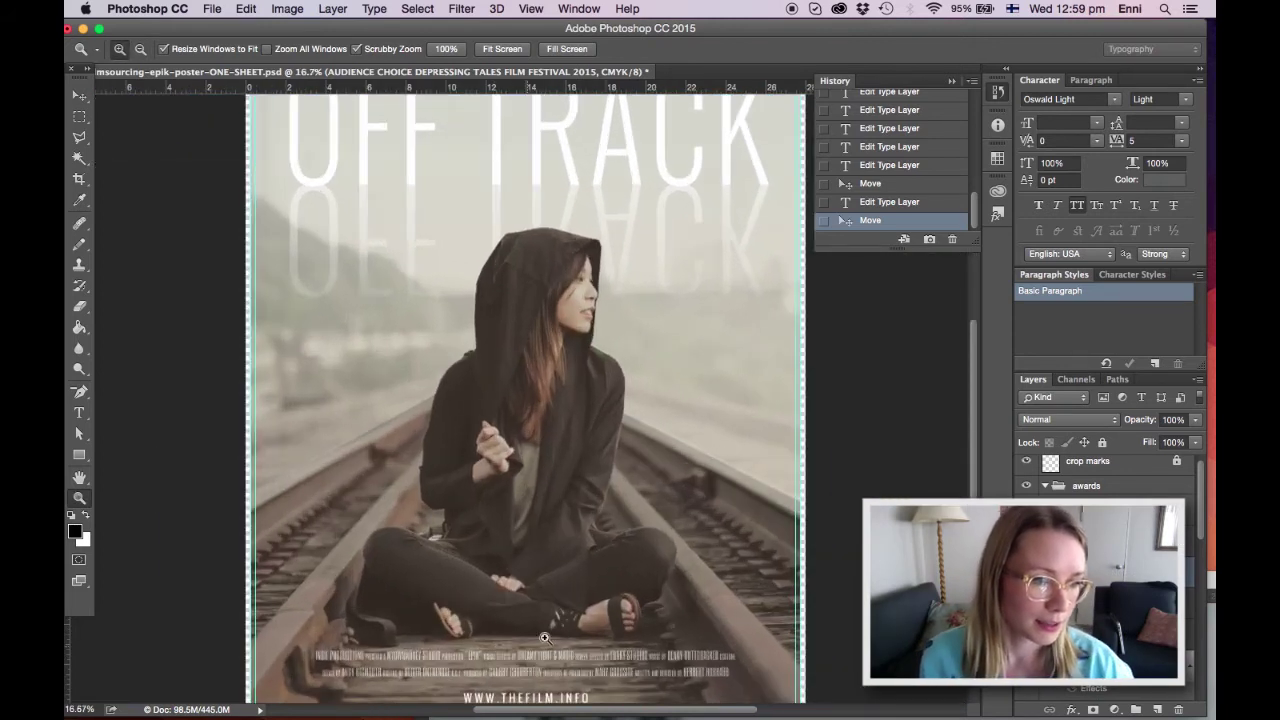
click(518, 654)
scroll(518, 658, down, 3)
scroll(518, 658, left, 3)
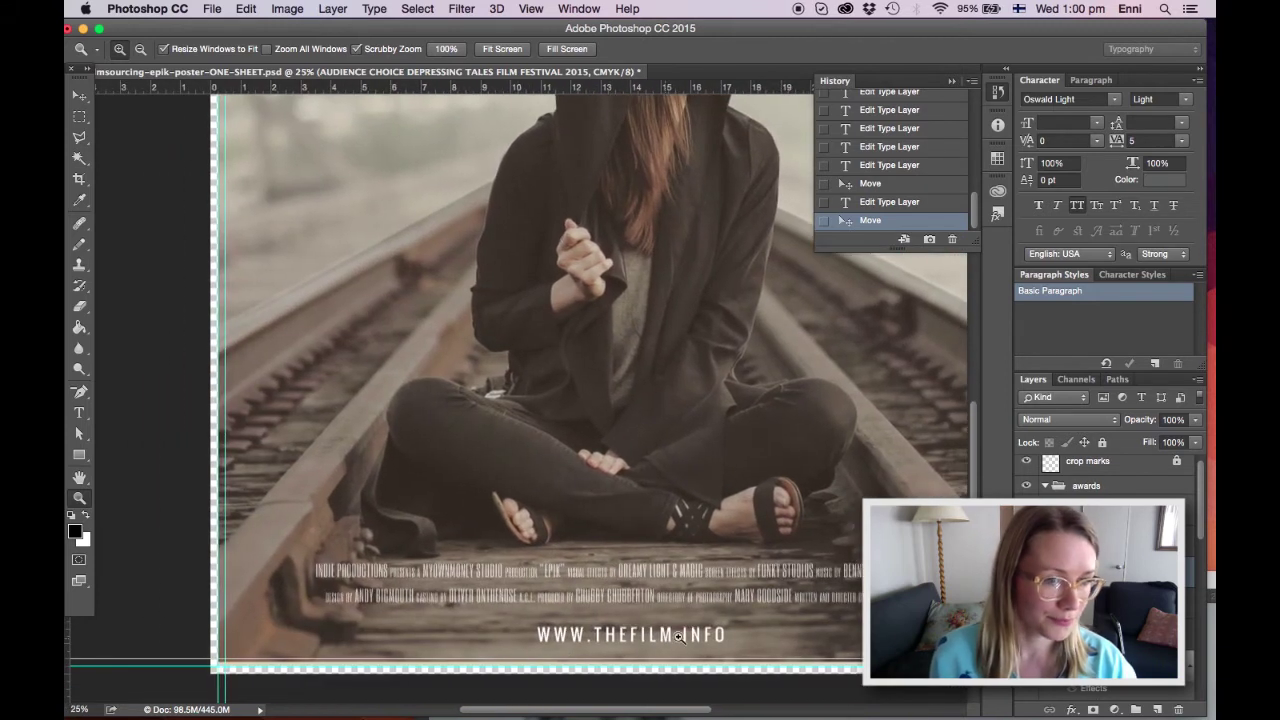
drag(248, 27, 528, 28)
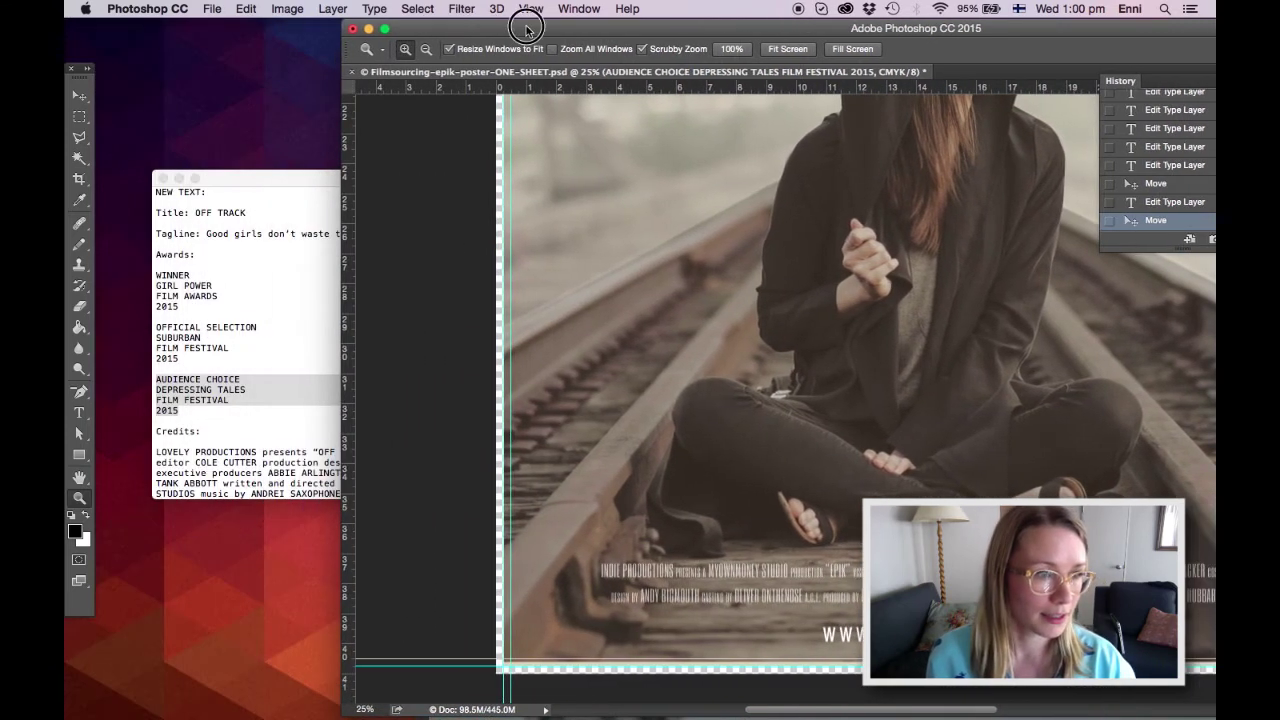
click(270, 306)
drag(156, 452, 233, 472)
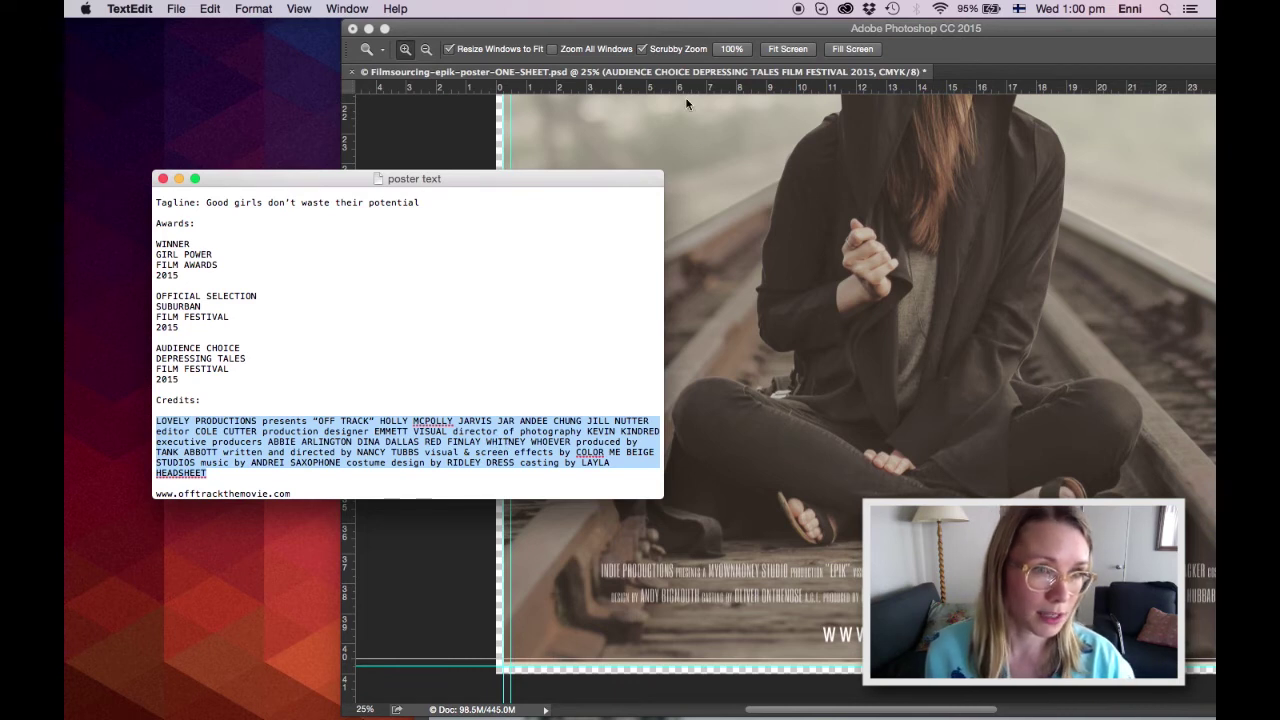
Step: Return to Photoshop, replace the poster's credits block with the copied credits and enlarge its text box to fit three lines
click(660, 29)
drag(694, 23, 420, 7)
click(79, 413)
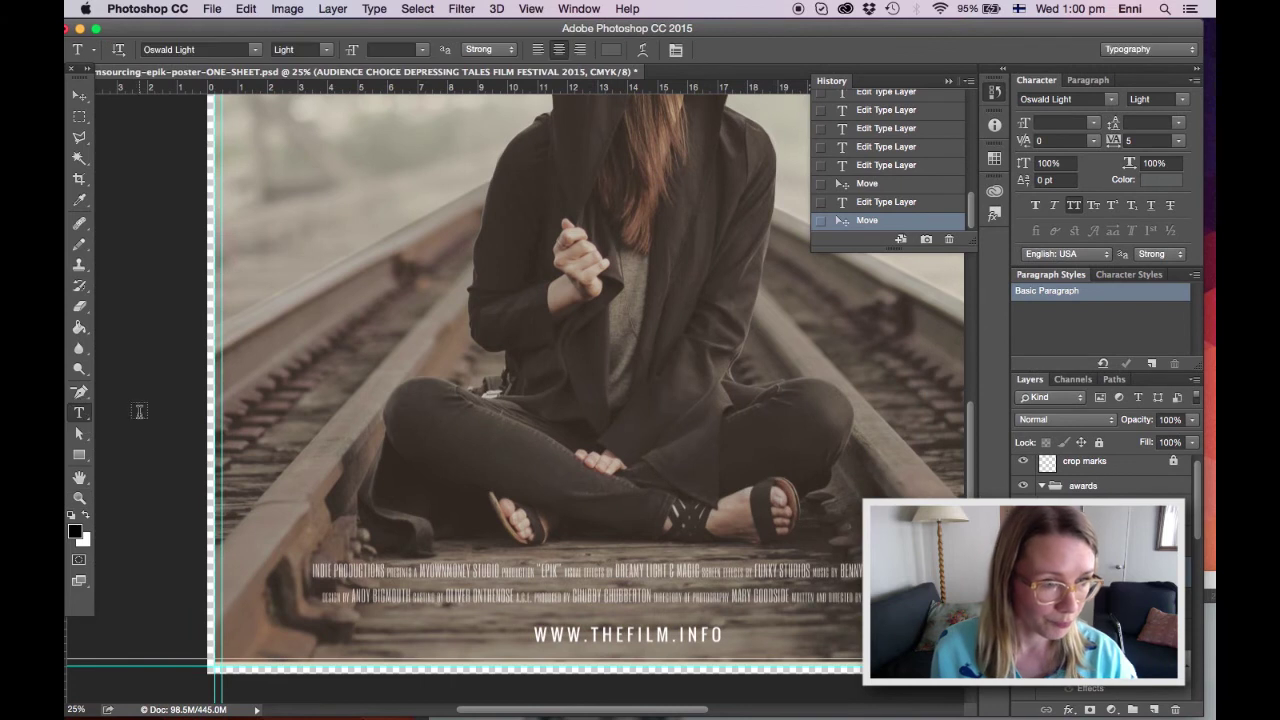
click(557, 588)
key(super+a)
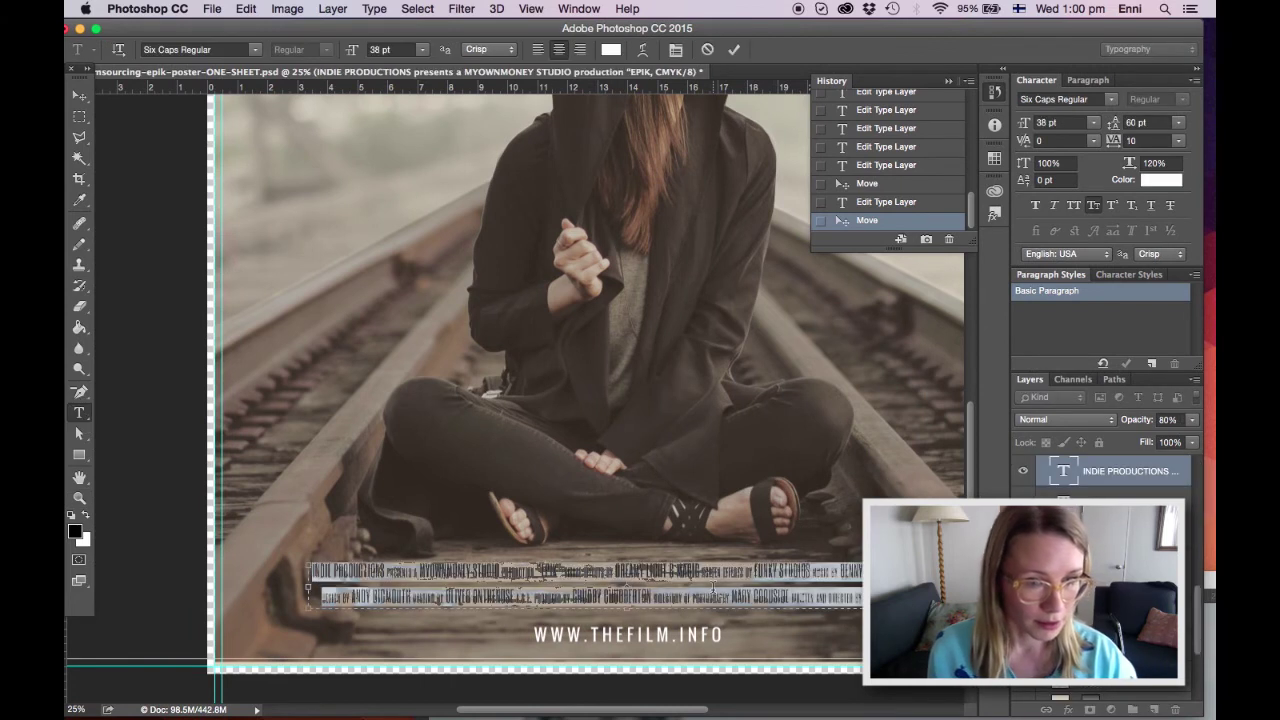
key(super+v)
drag(636, 610, 628, 636)
drag(839, 611, 670, 284)
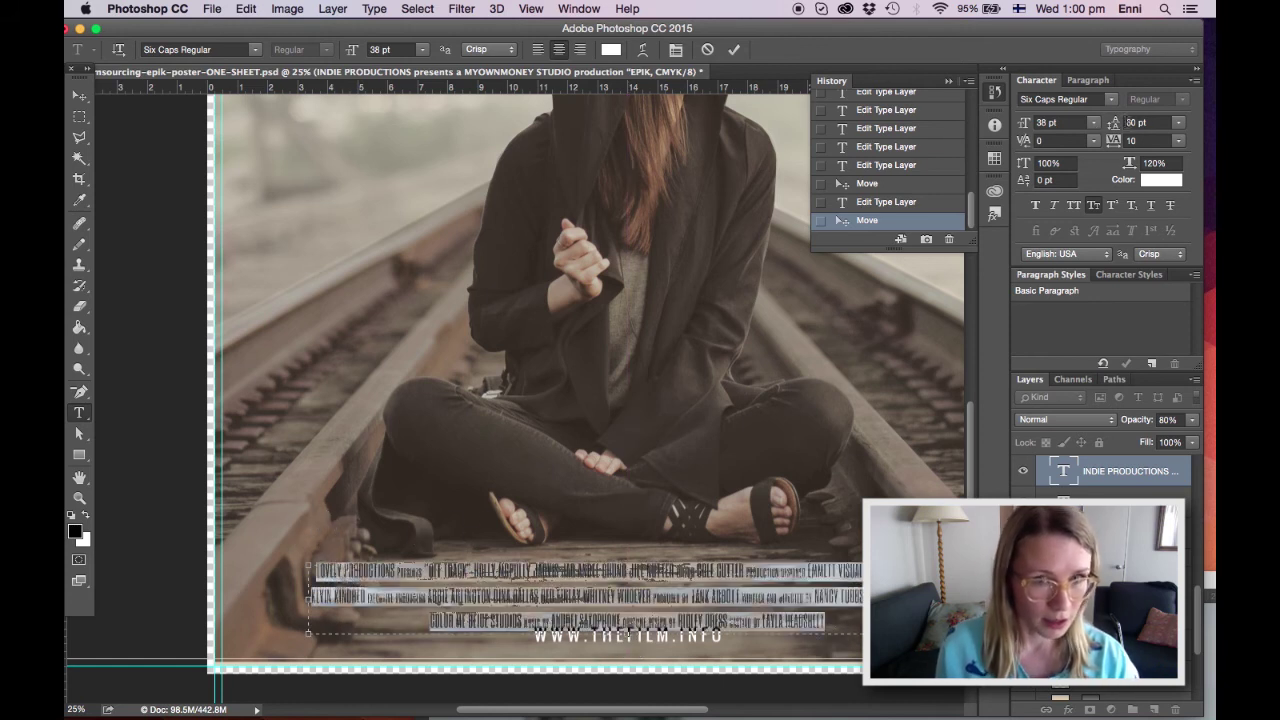
Step: Set the leading of the credits text to 55 pt
click(1138, 122)
key(Down)
key(Down)
key(Down)
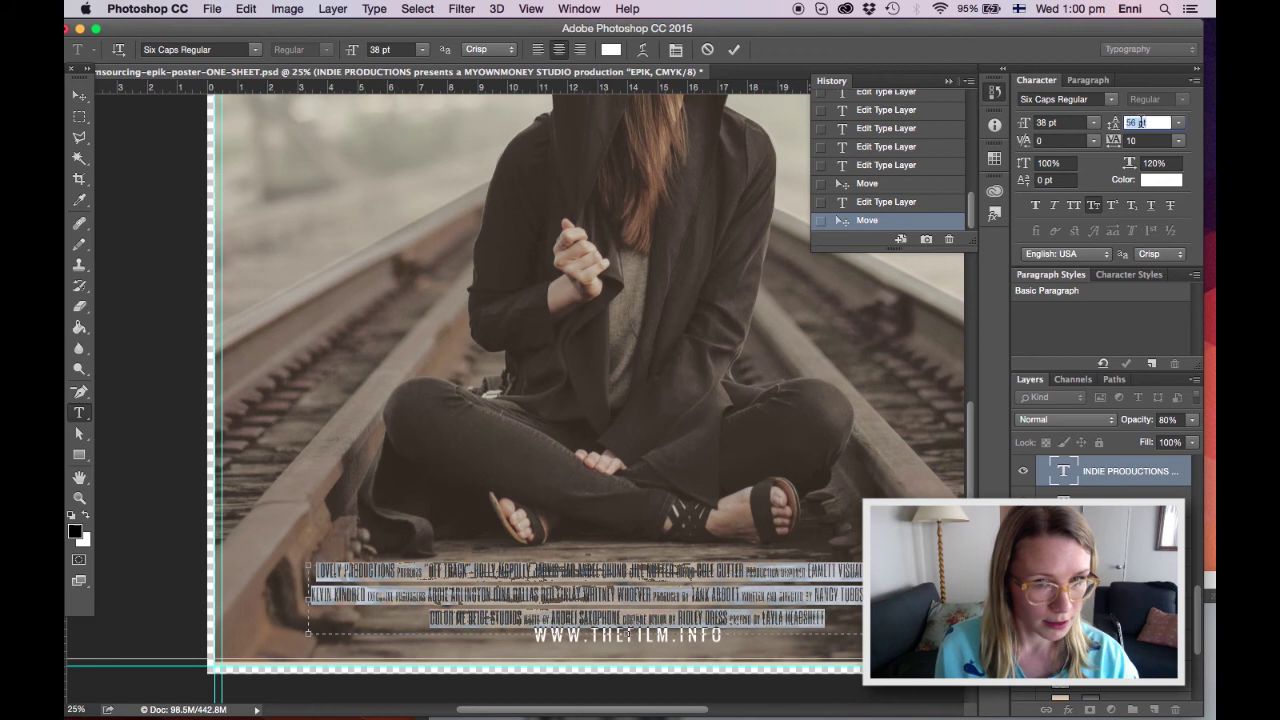
key(Down)
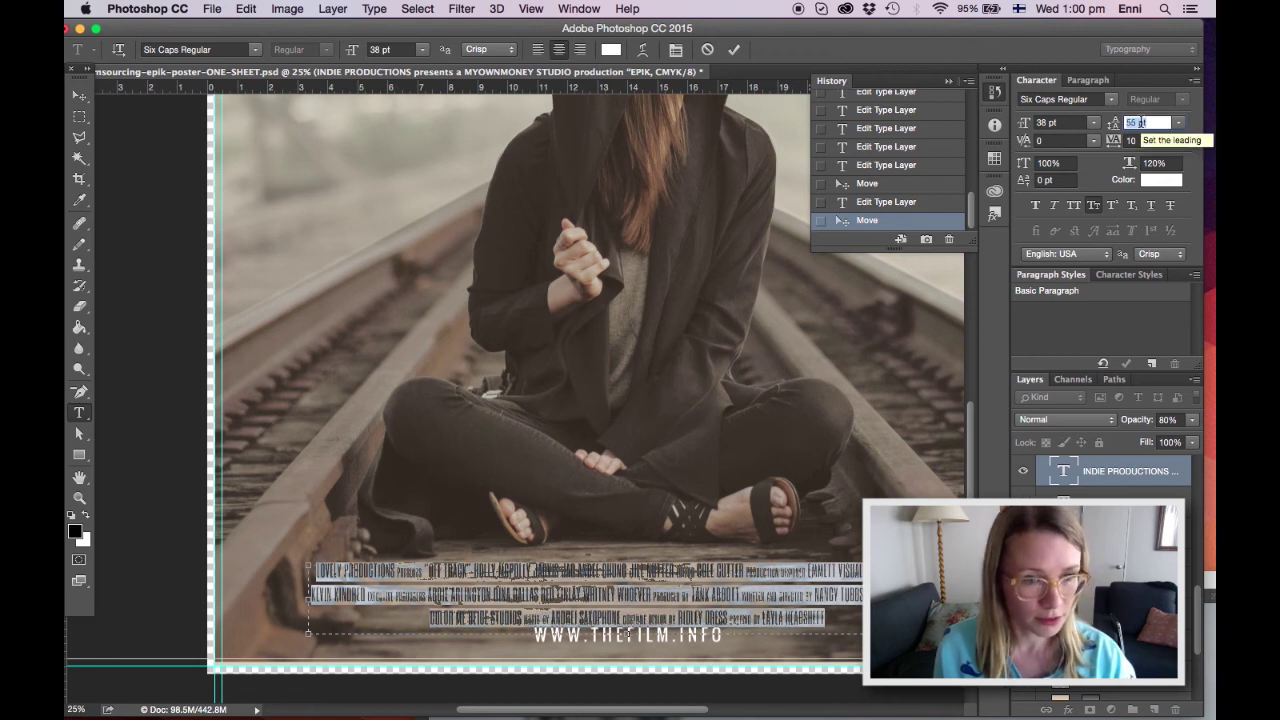
Step: Nudge the credits block upward to clear the website address below it
click(79, 94)
key(shift+Up)
key(shift+Up)
key(shift+Up)
key(shift+Up)
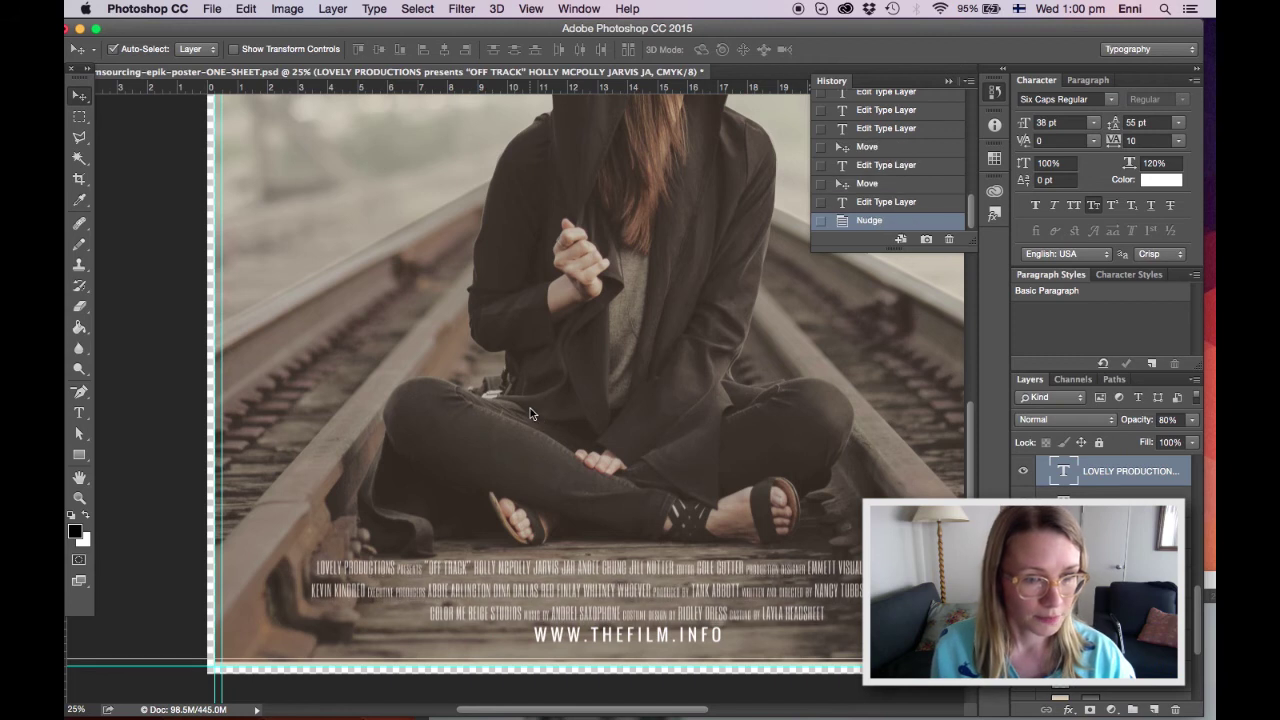
key(shift+Up)
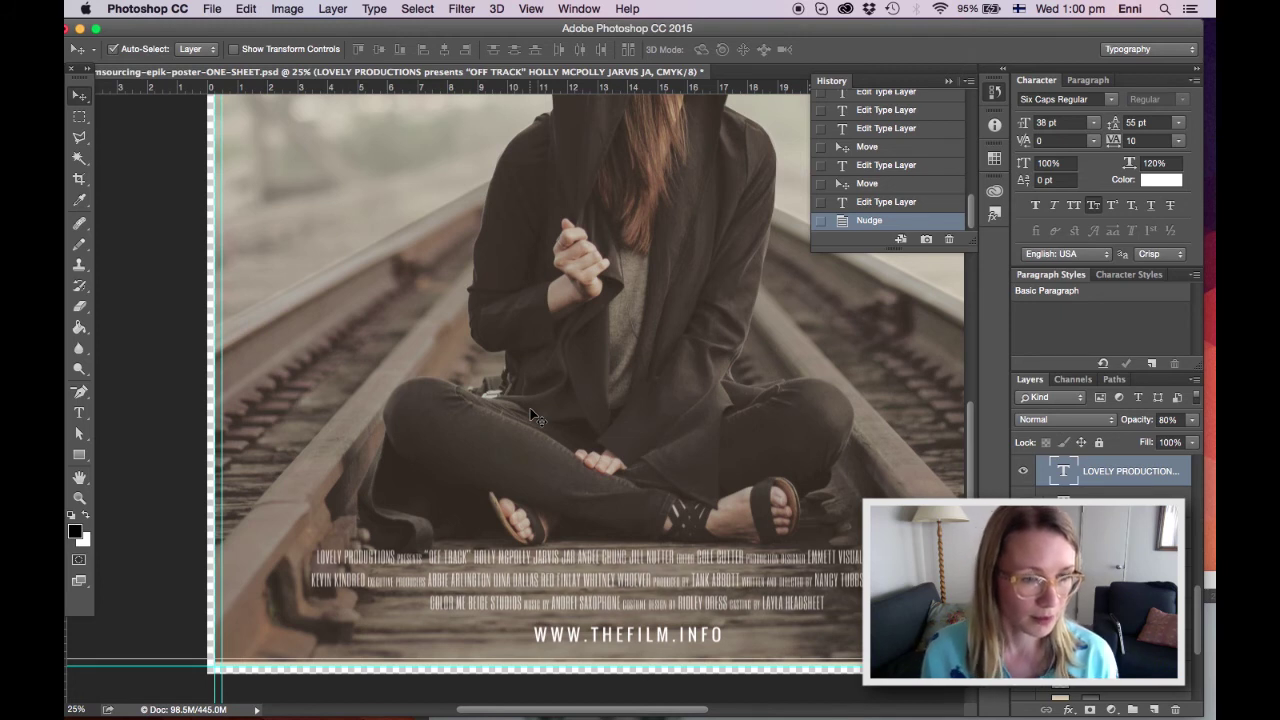
drag(196, 35, 417, 28)
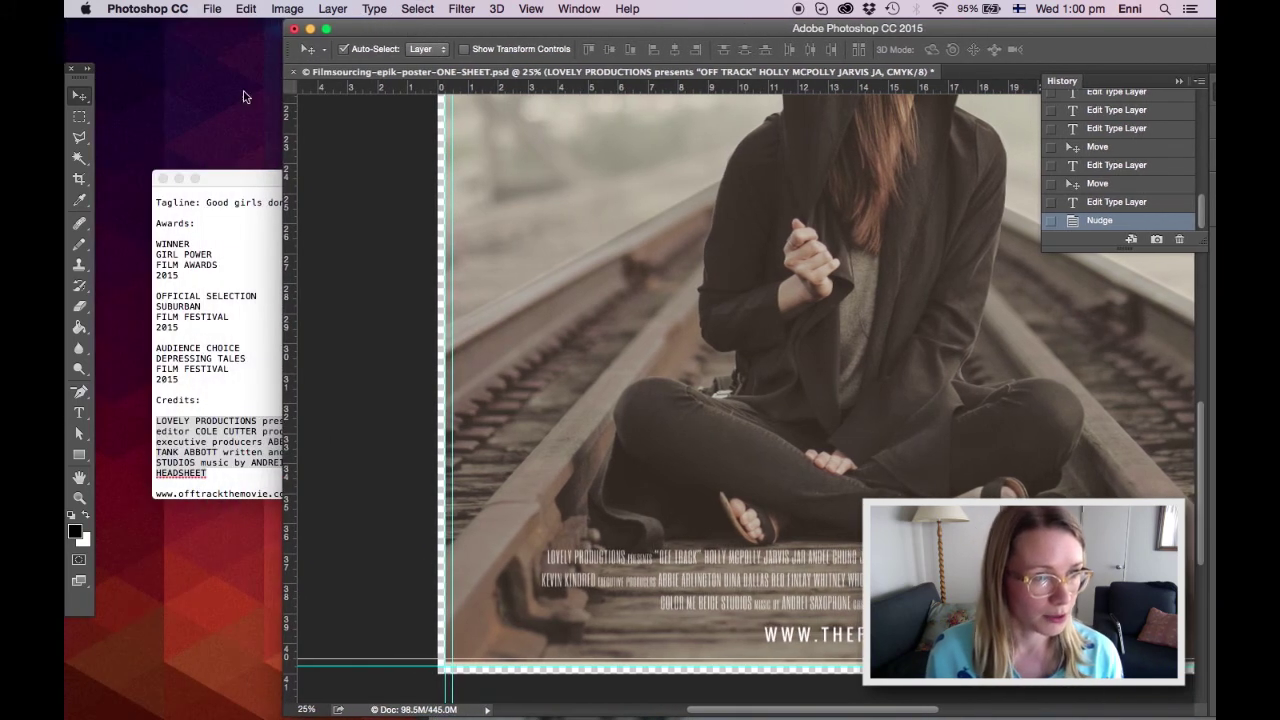
click(190, 228)
scroll(190, 232, down, 1)
scroll(230, 330, up, 1)
drag(291, 493, 140, 495)
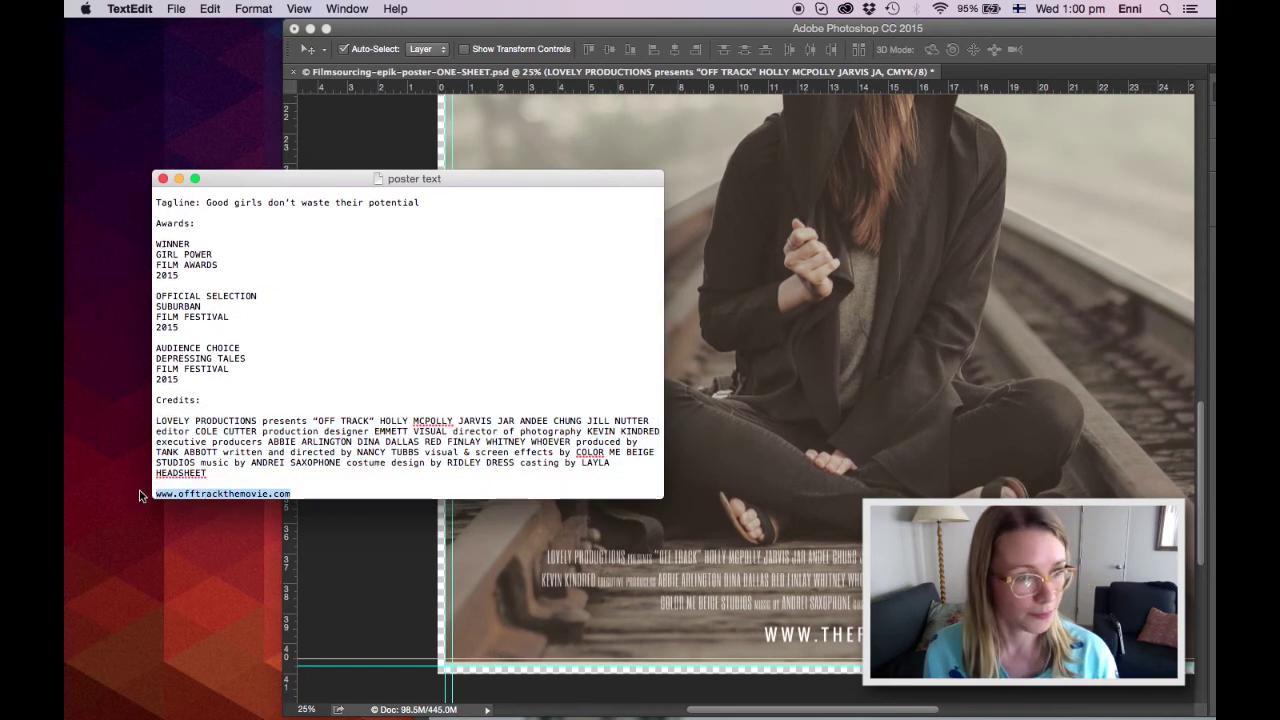
click(678, 40)
drag(722, 30, 509, 20)
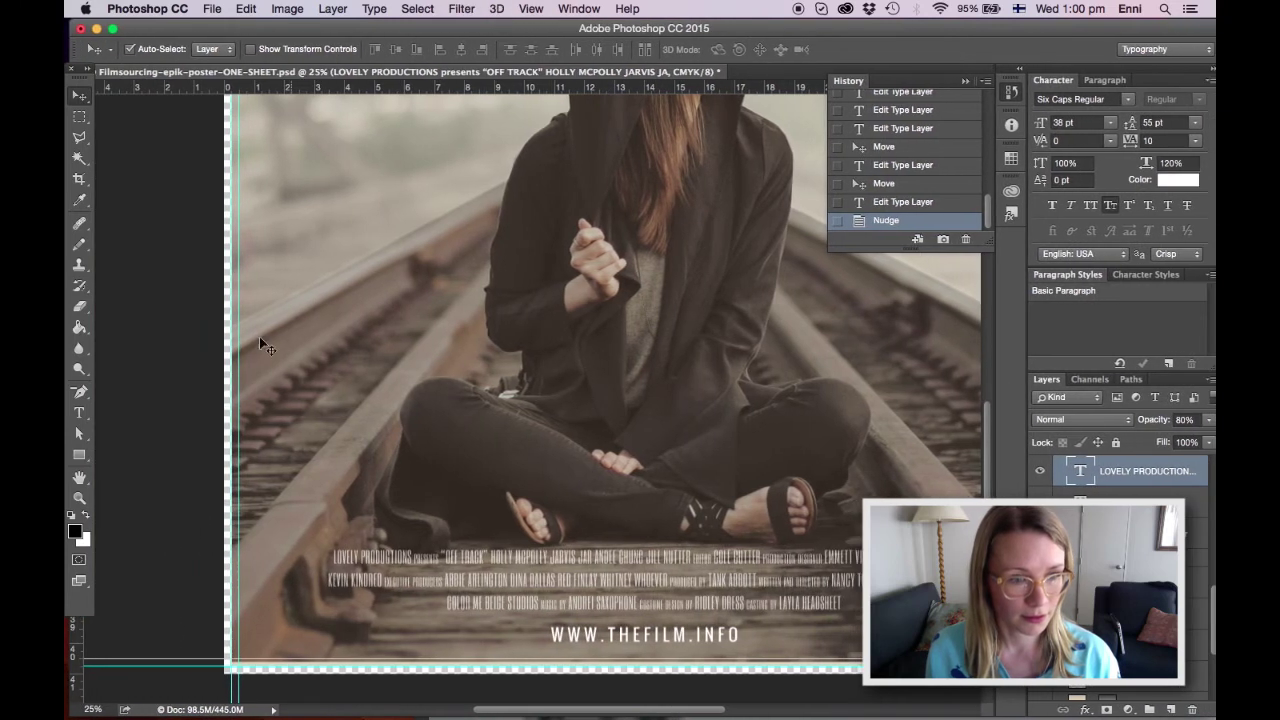
click(79, 413)
click(676, 630)
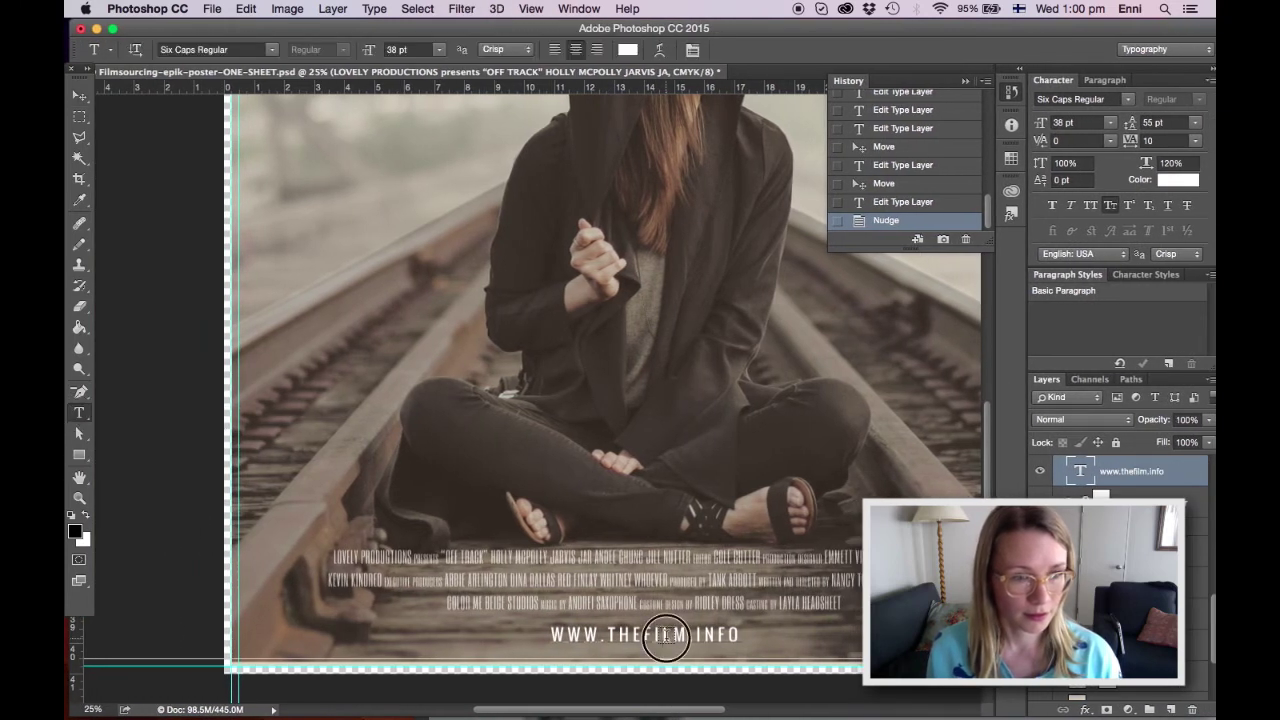
drag(748, 634, 456, 644)
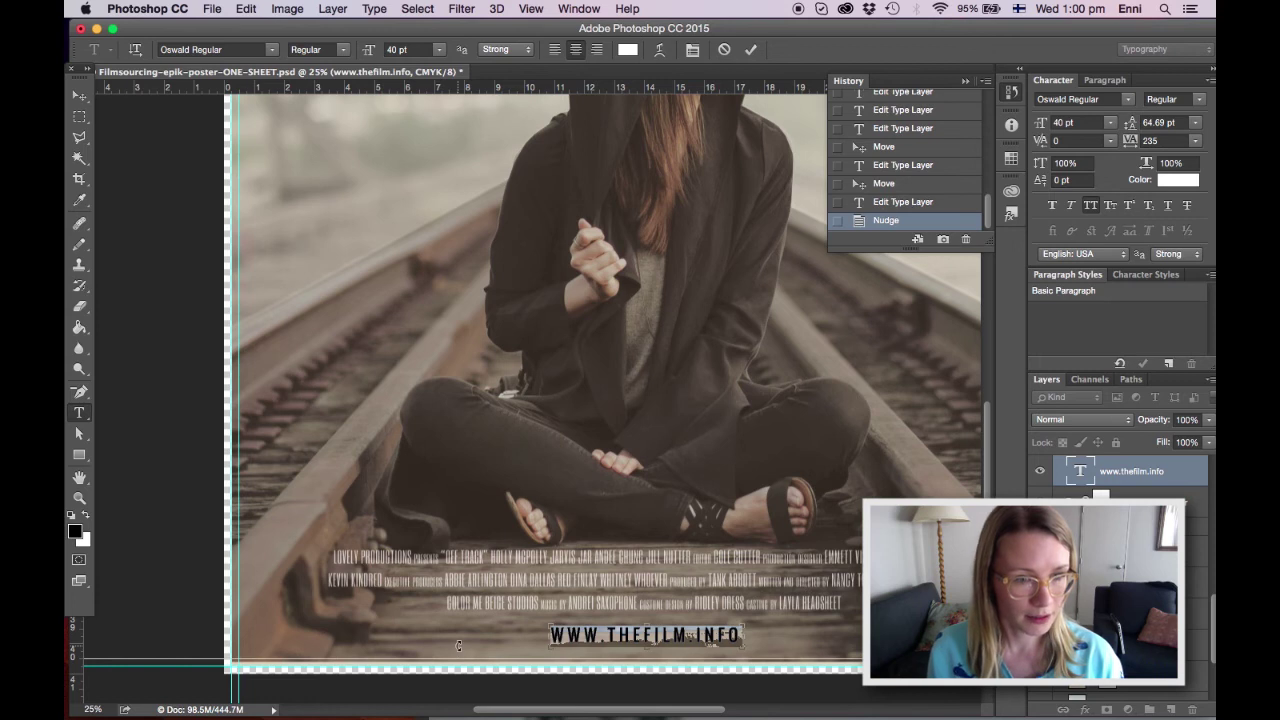
text(WWW.OFFTRACKTHEMOVIE.COM)
click(79, 95)
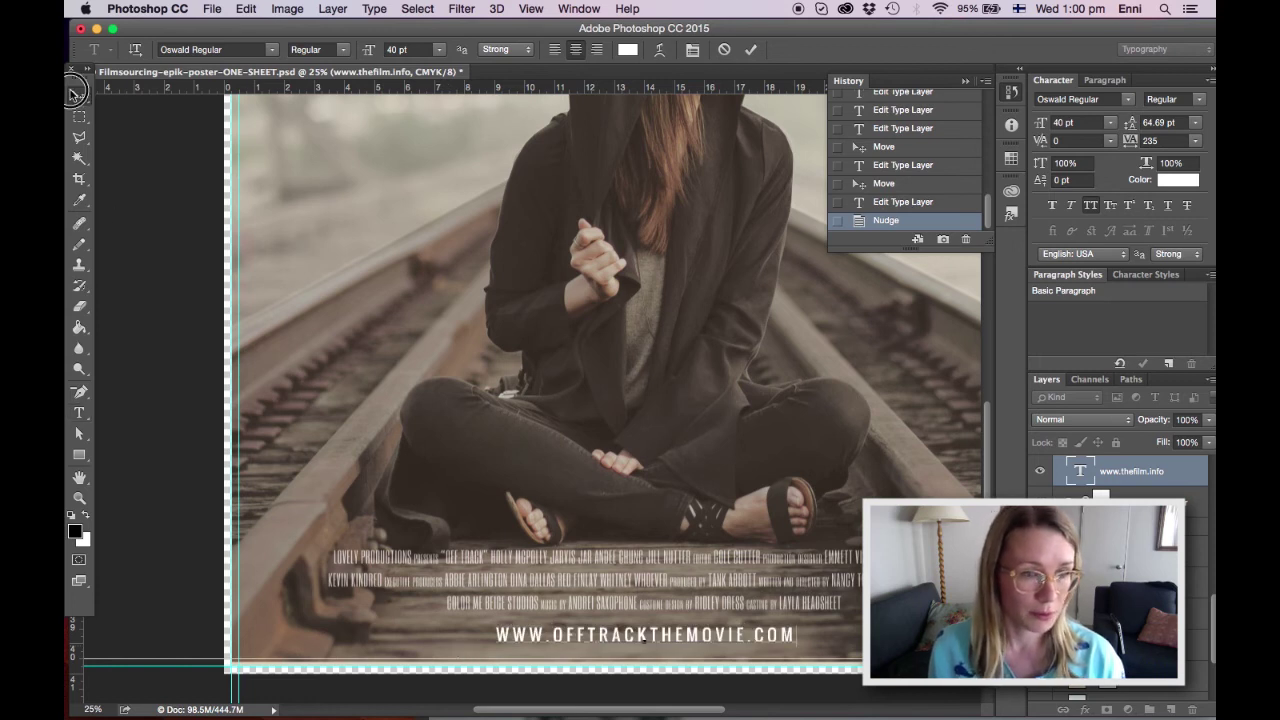
Step: Collapse the titles, background, texts and awards layer groups with the whole poster in view
scroll(711, 403, up, 1)
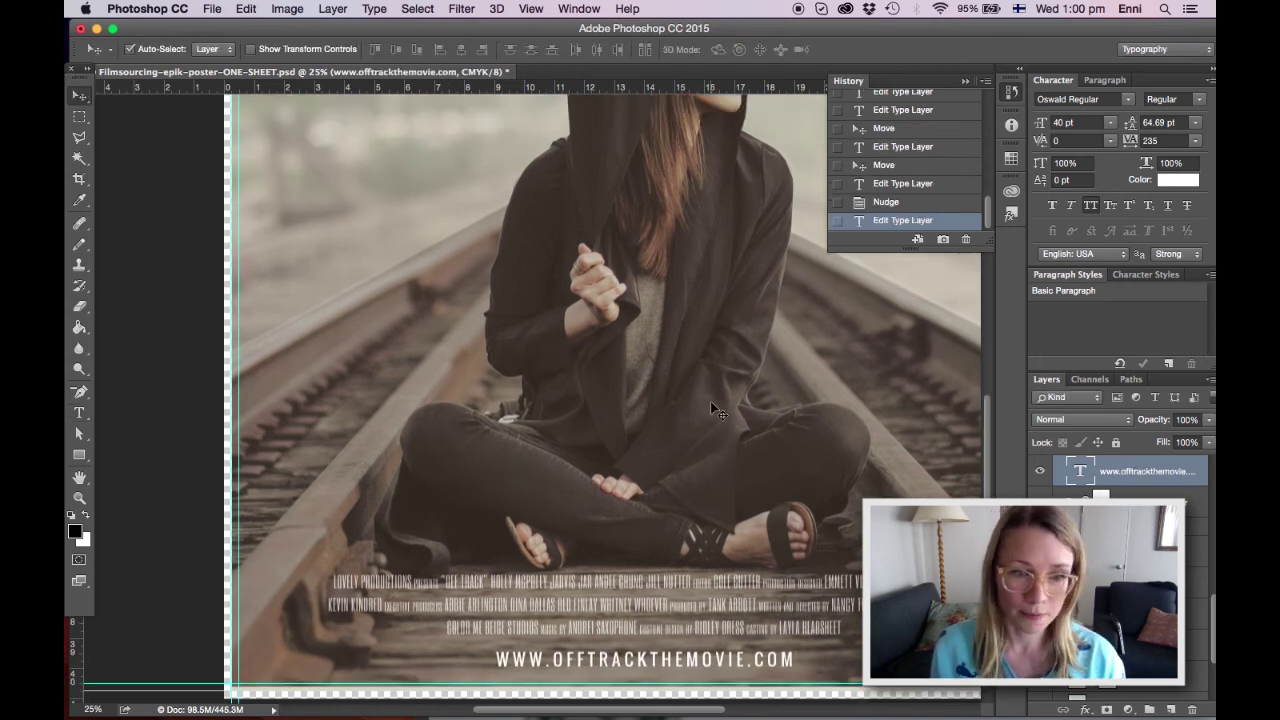
click(80, 497)
alt+click(668, 305)
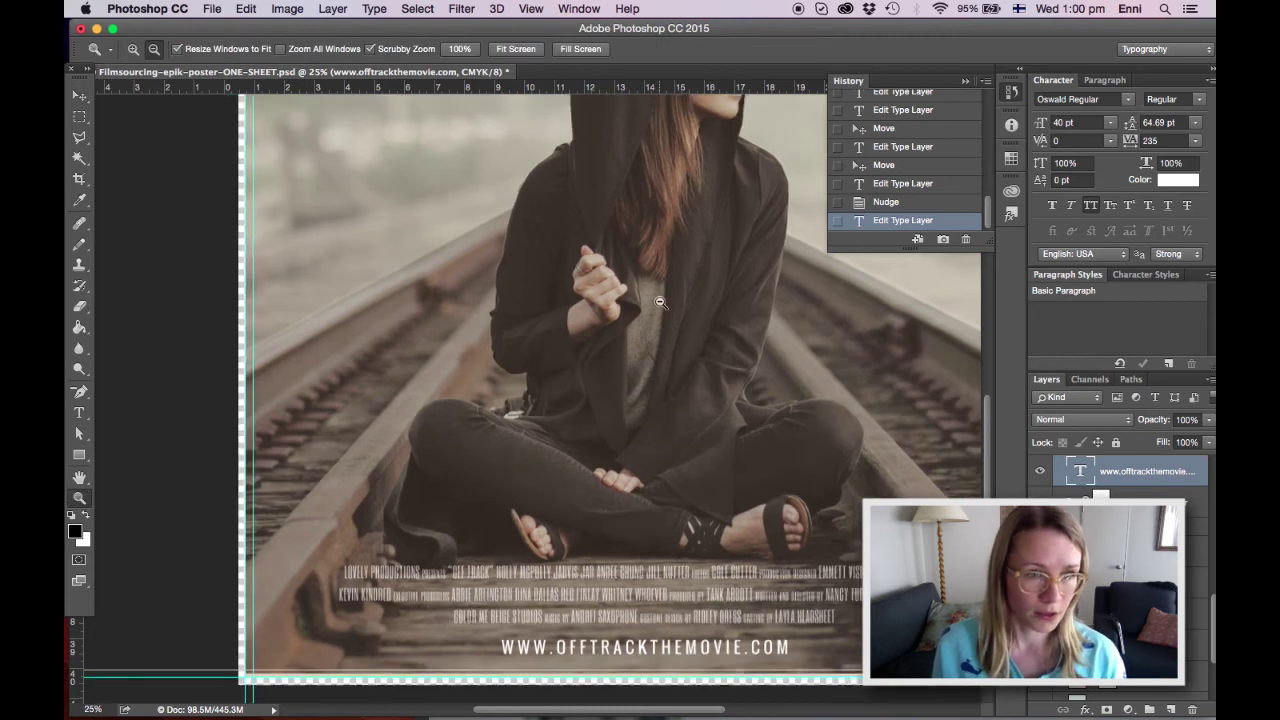
alt+click(714, 293)
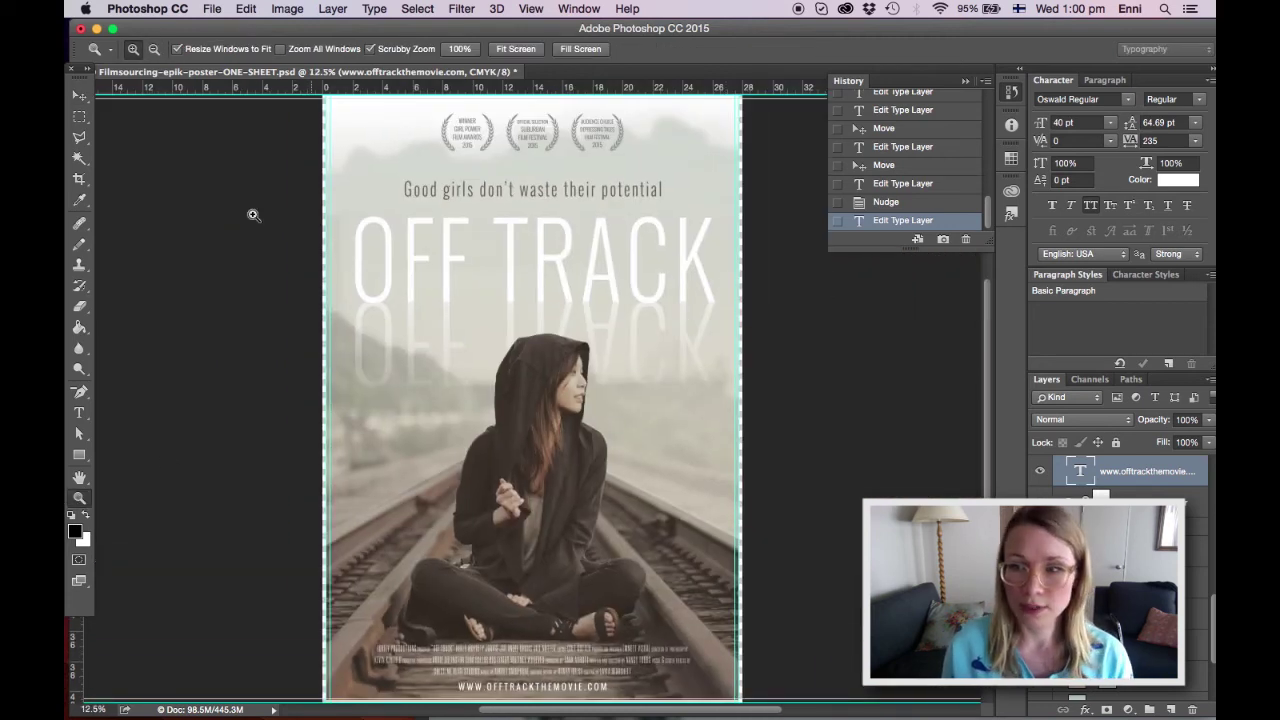
click(80, 95)
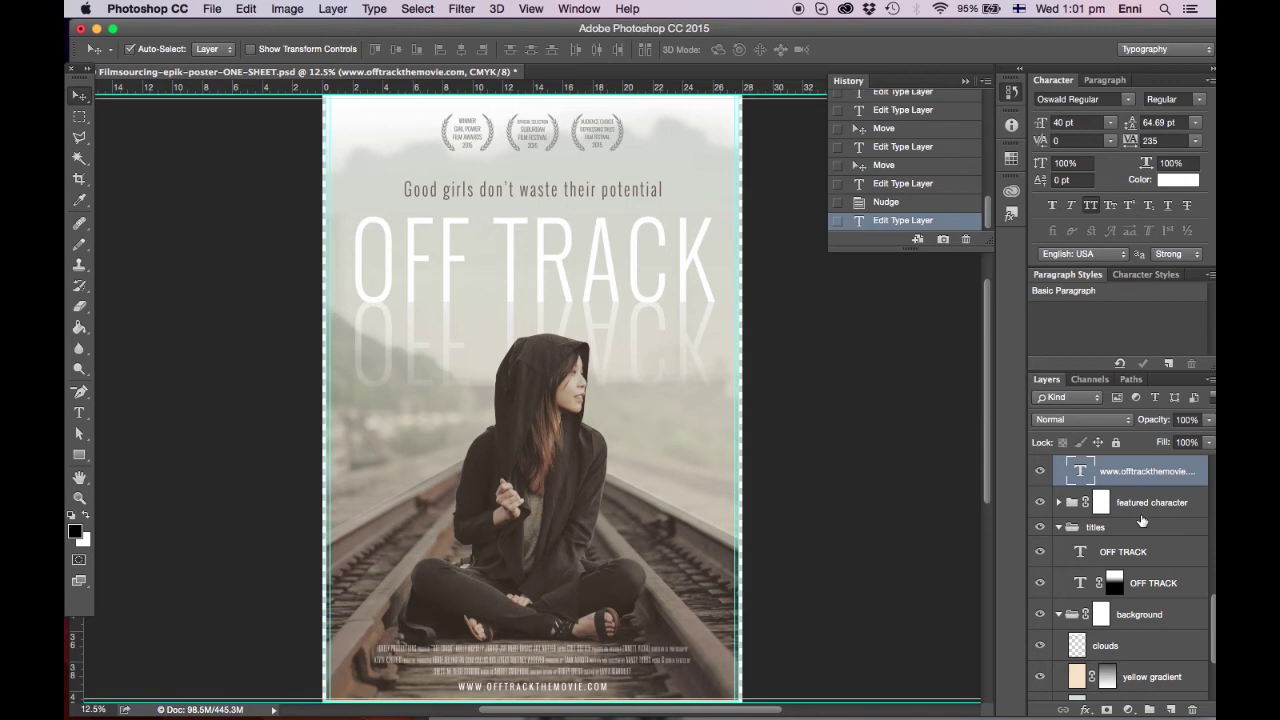
click(1056, 530)
click(1059, 527)
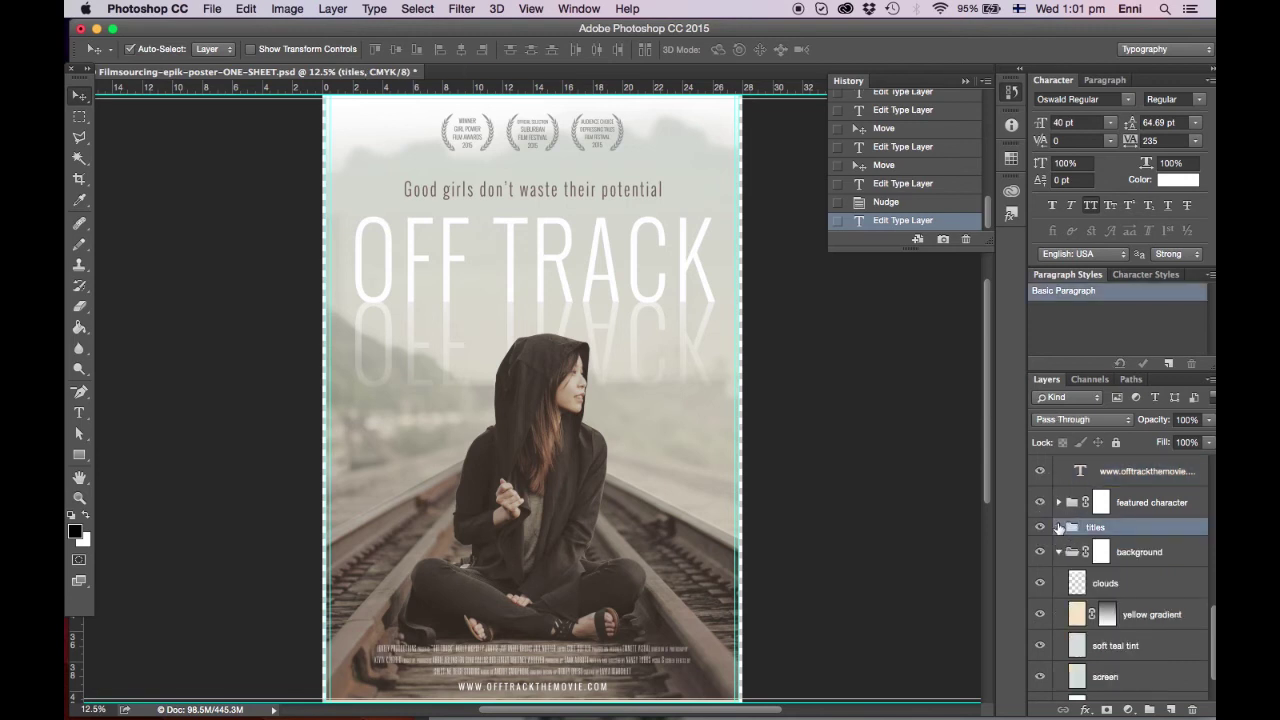
scroll(1057, 552, up, 3)
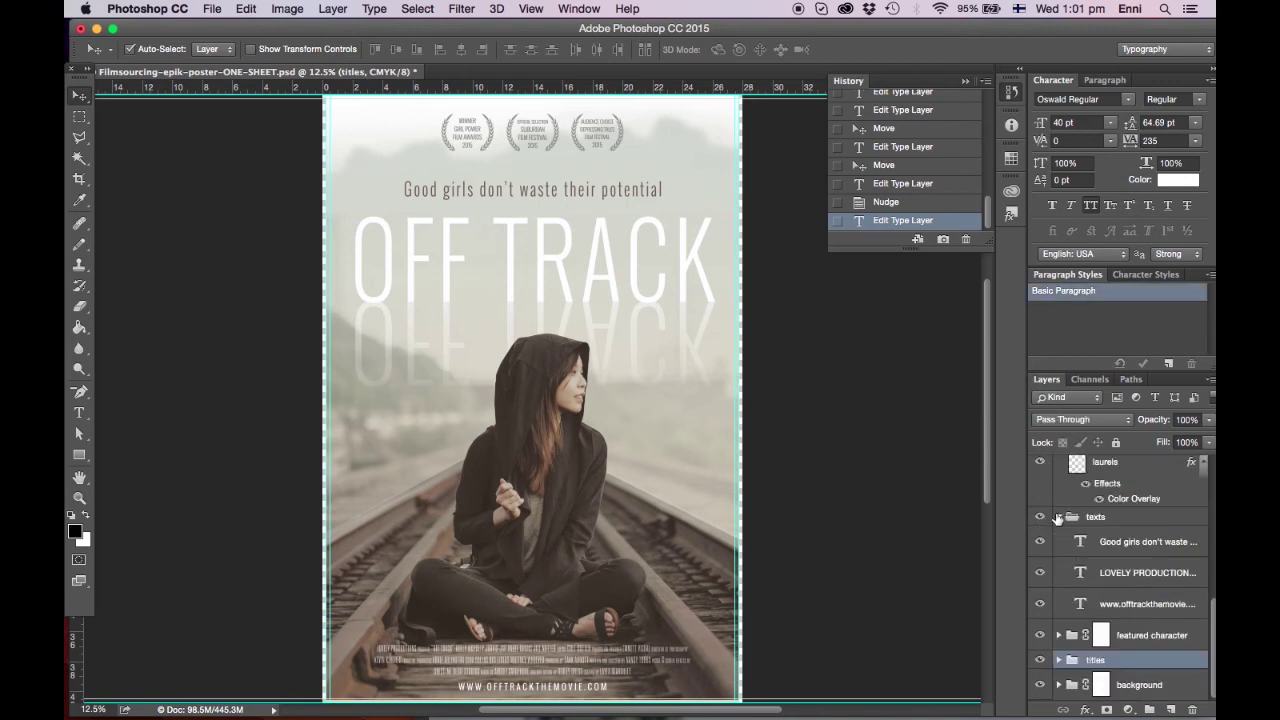
click(1058, 517)
scroll(1063, 507, up, 5)
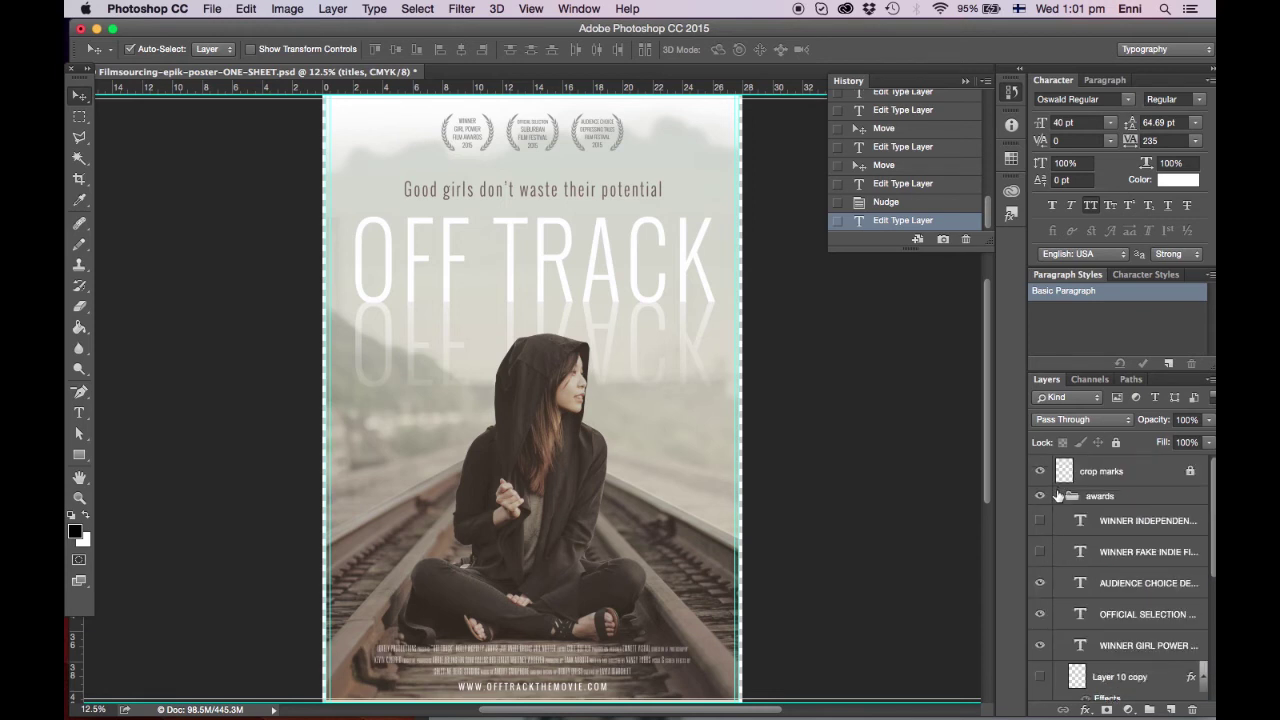
click(1059, 496)
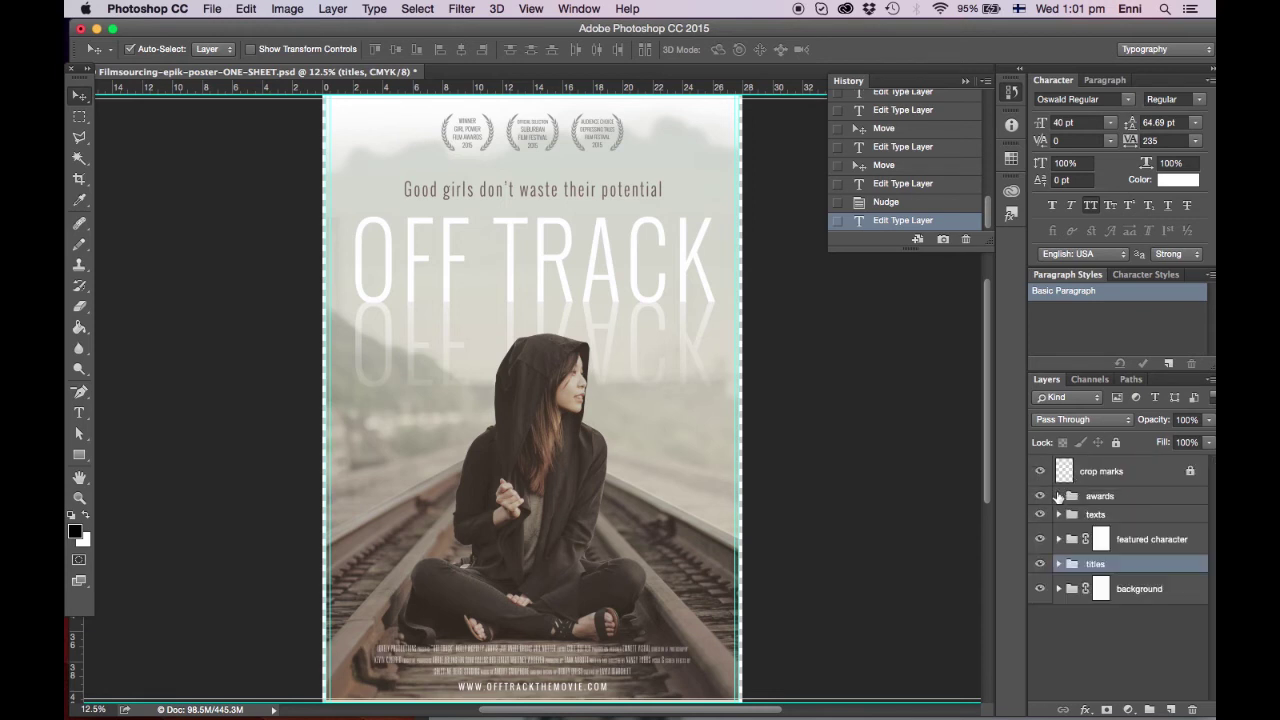
Step: Unlock the crop marks layer and flatten all layers and groups into a single background, discarding hidden layers
click(1120, 471)
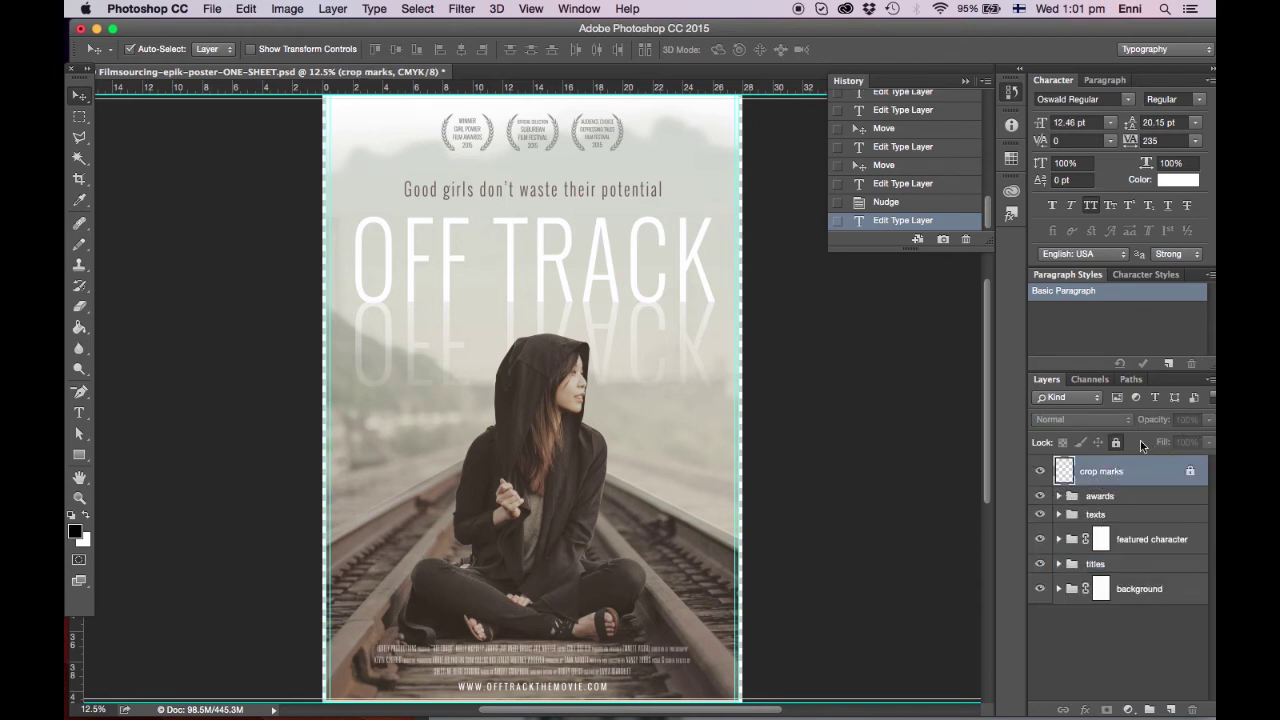
click(1116, 442)
shift+click(1144, 589)
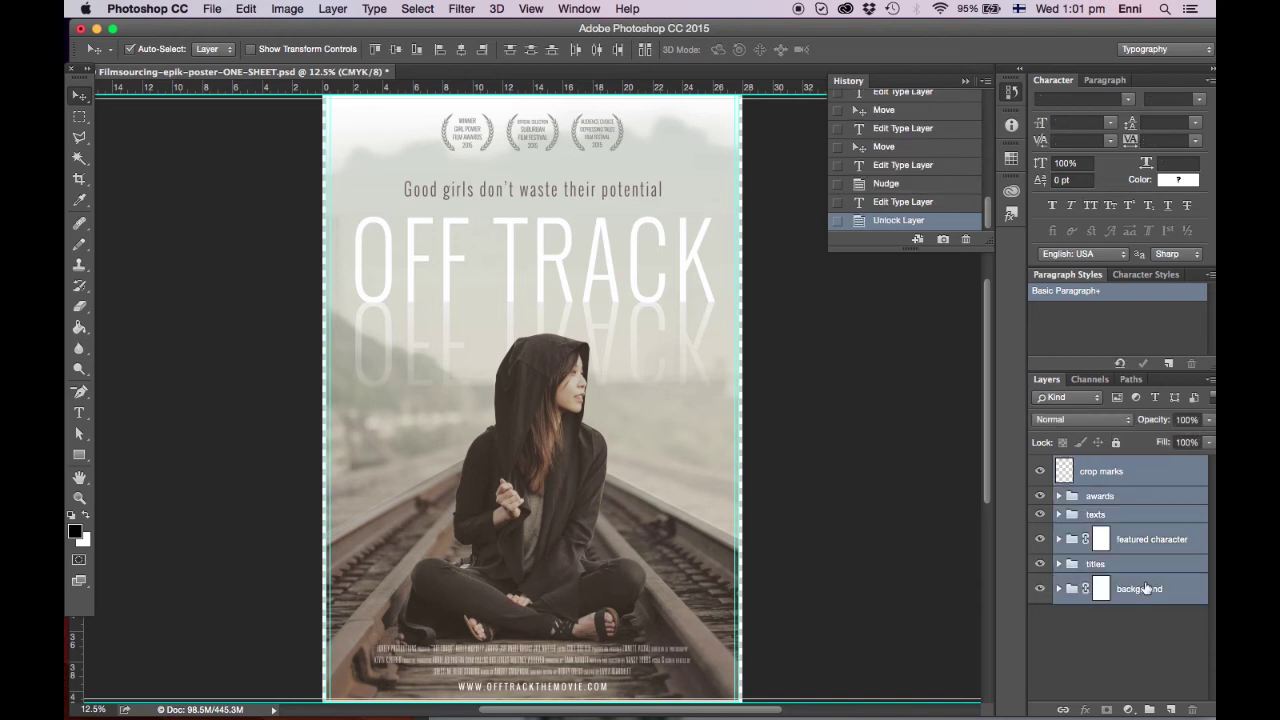
click(1210, 381)
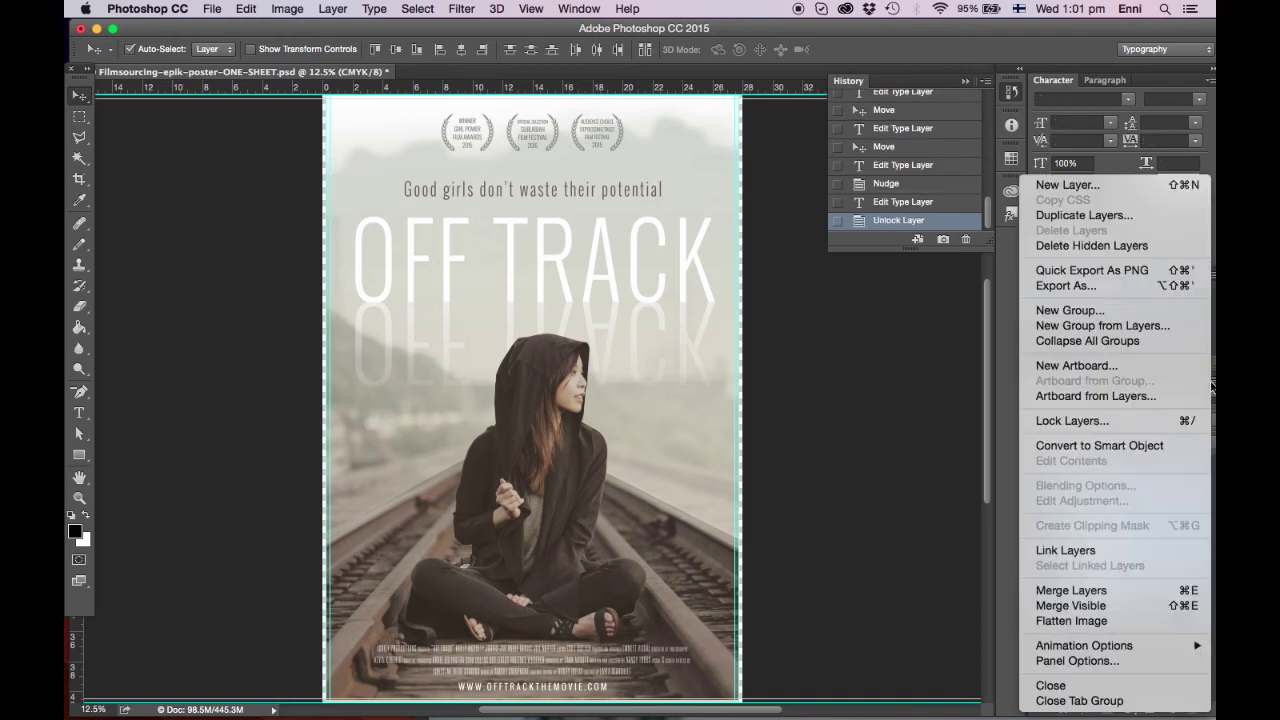
click(1138, 622)
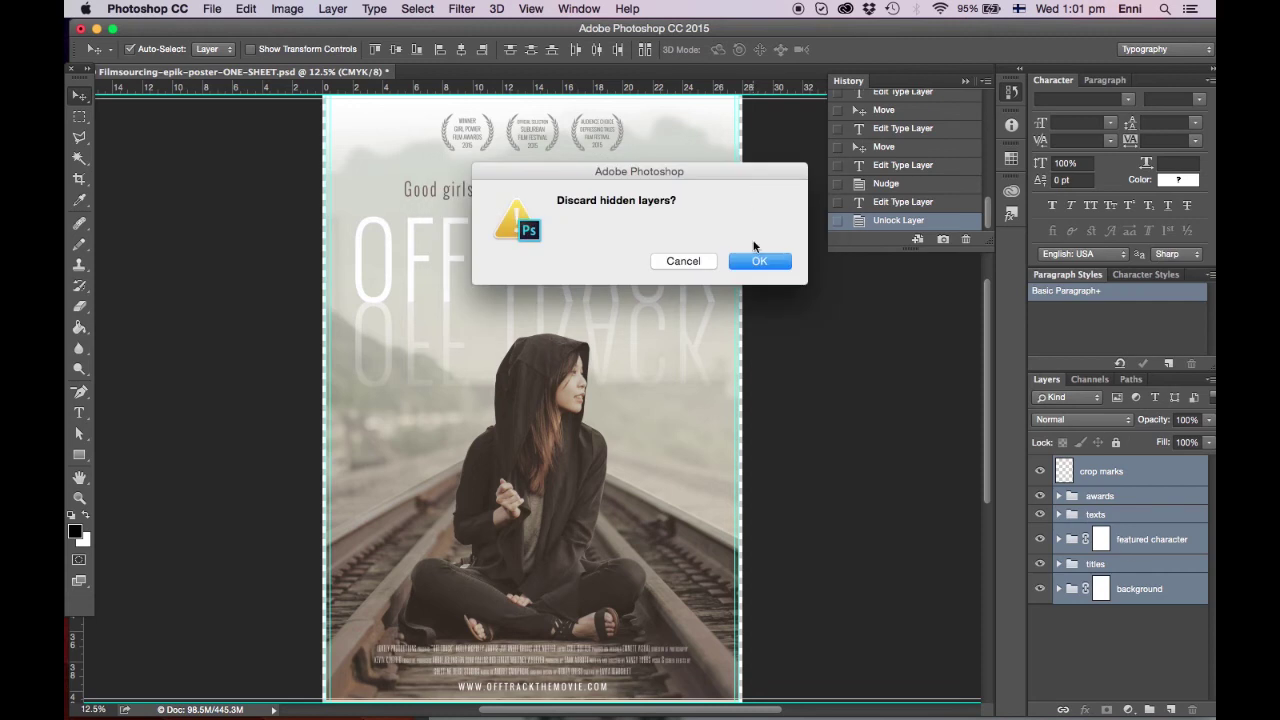
click(754, 260)
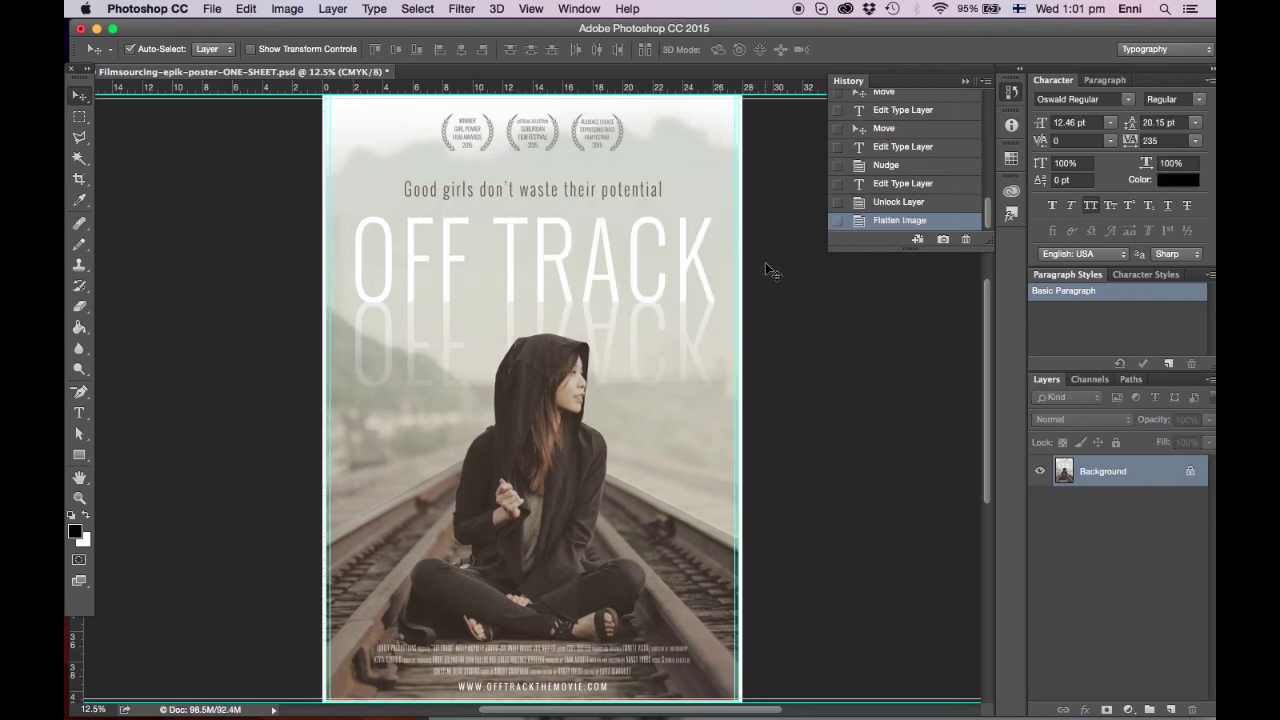
Step: Save the flattened poster as a Photoshop PDF, adding "-PRINT" to the file name to make "Filmsourcing-epik-poster-ONE-SHEET-PRINT.pdf"
click(214, 9)
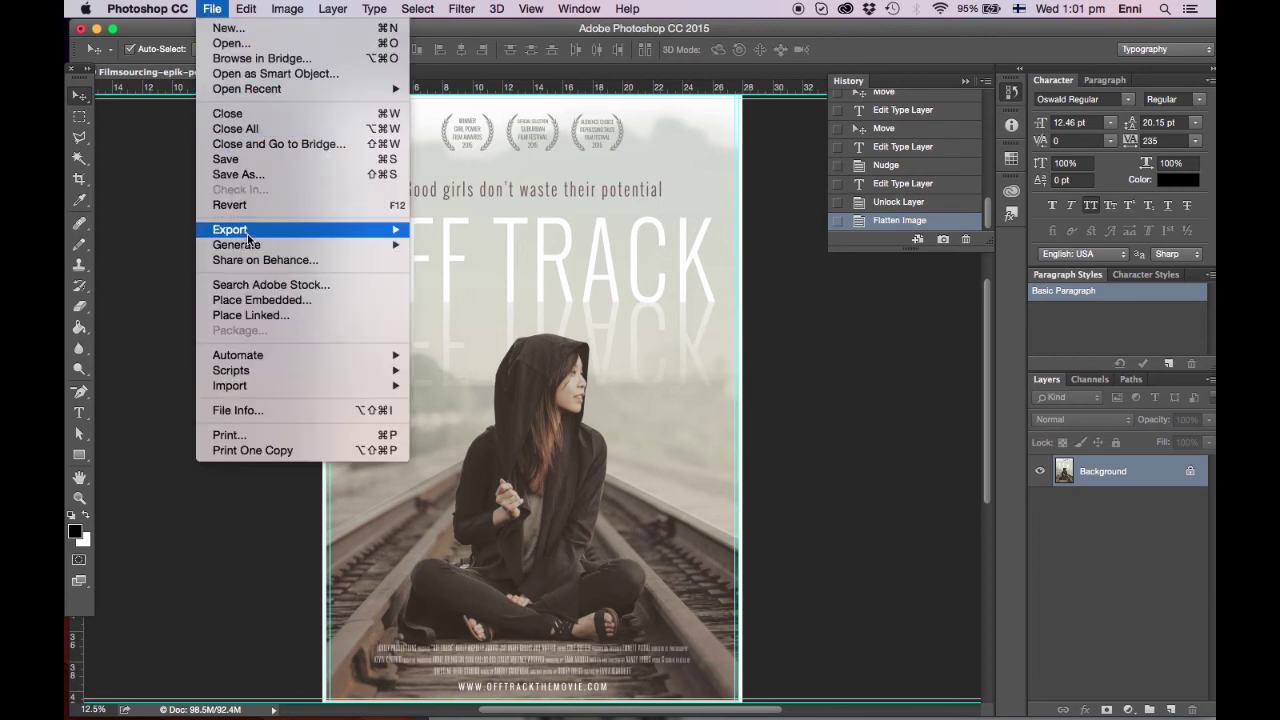
mouse_move(246, 232)
click(238, 174)
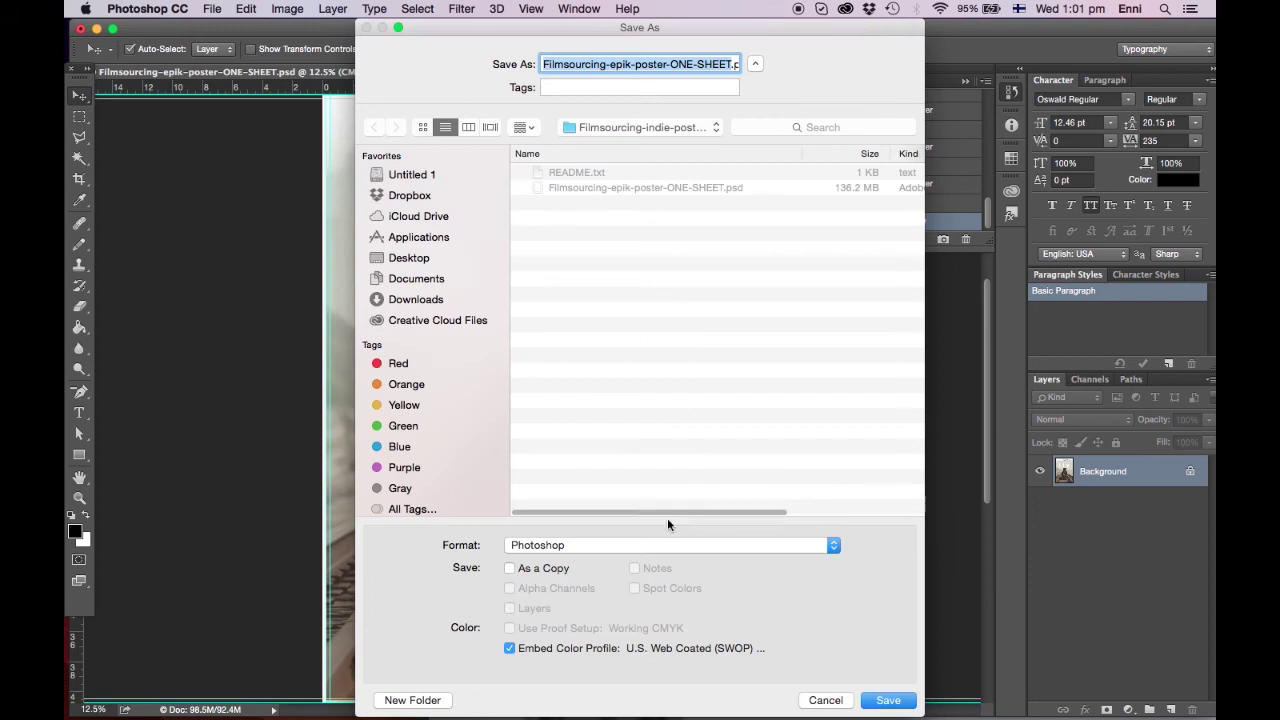
click(657, 545)
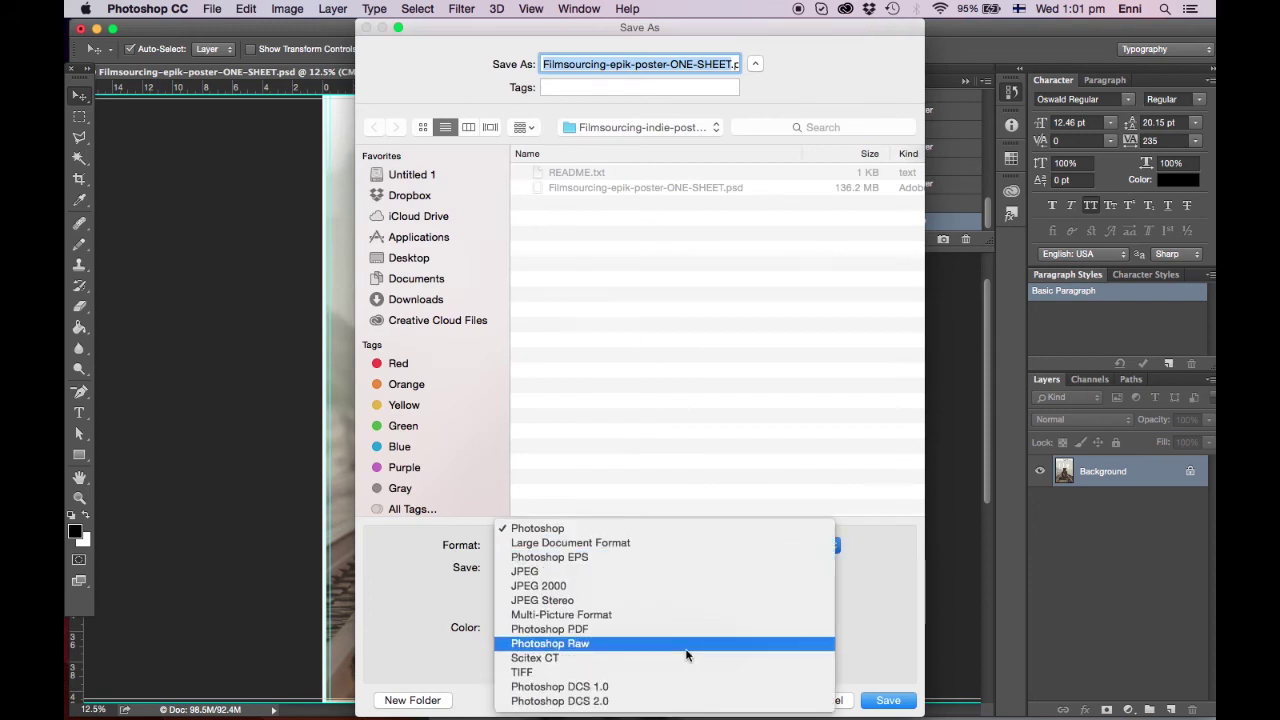
click(668, 630)
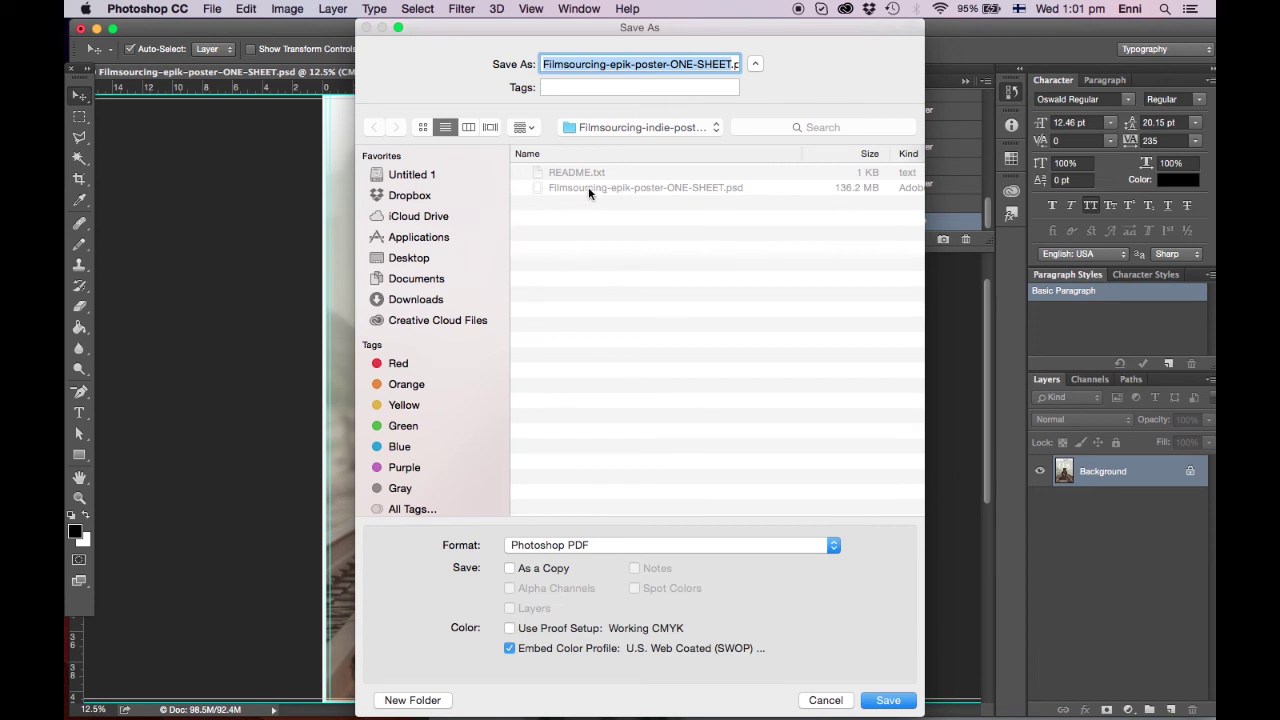
click(730, 64)
text(-PRINT)
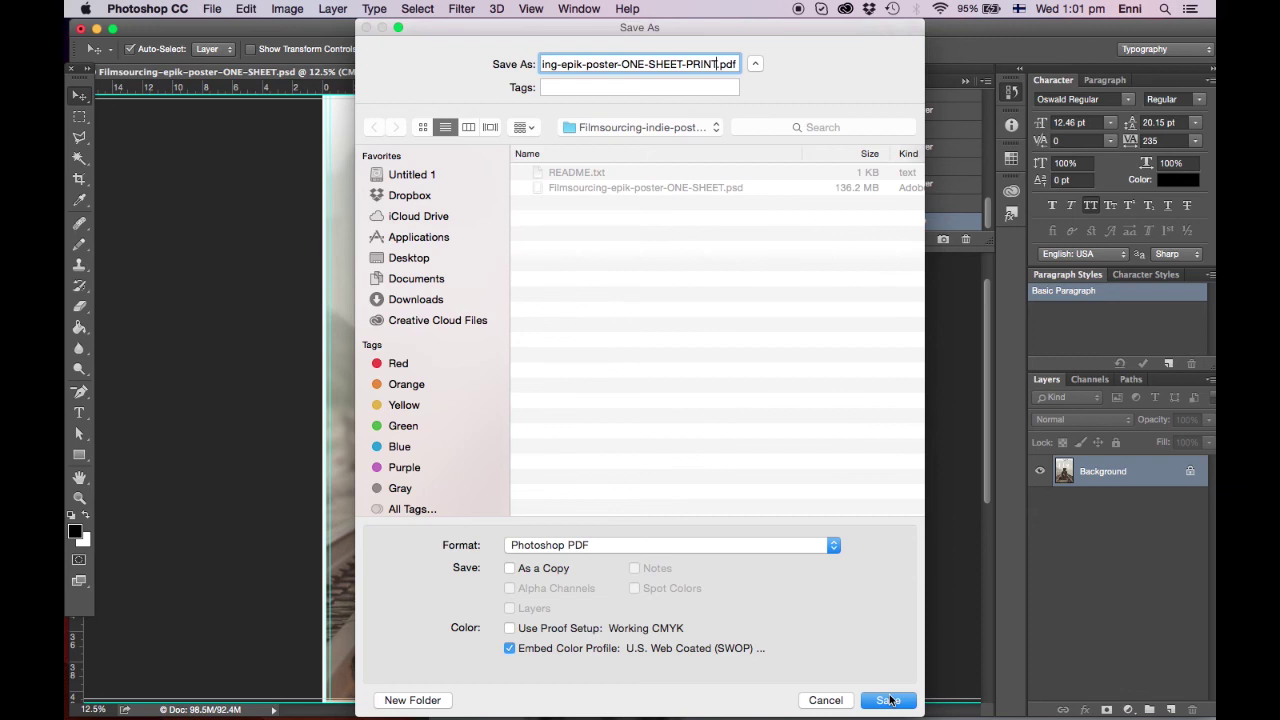
click(888, 700)
click(773, 292)
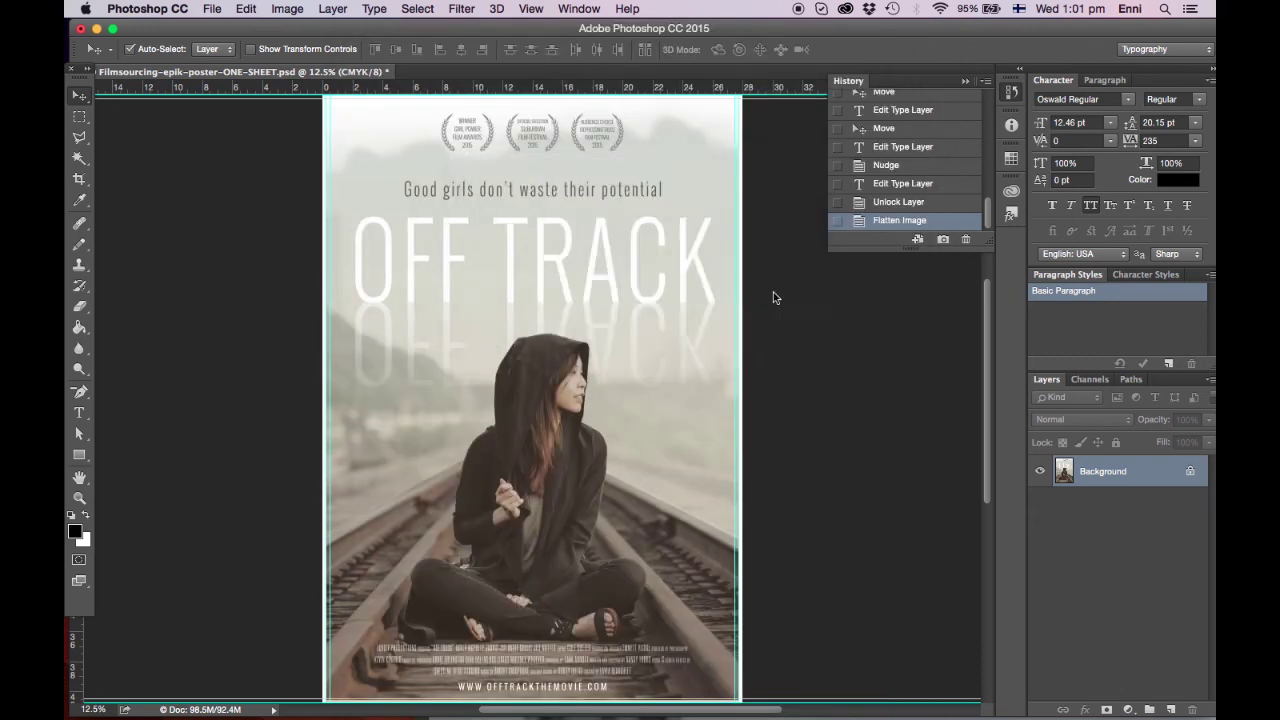
Step: Set the PDF compatibility to Acrobat 7 (PDF 1.6), and save the PDF after reviewing its compression, output, security and summary settings
click(740, 174)
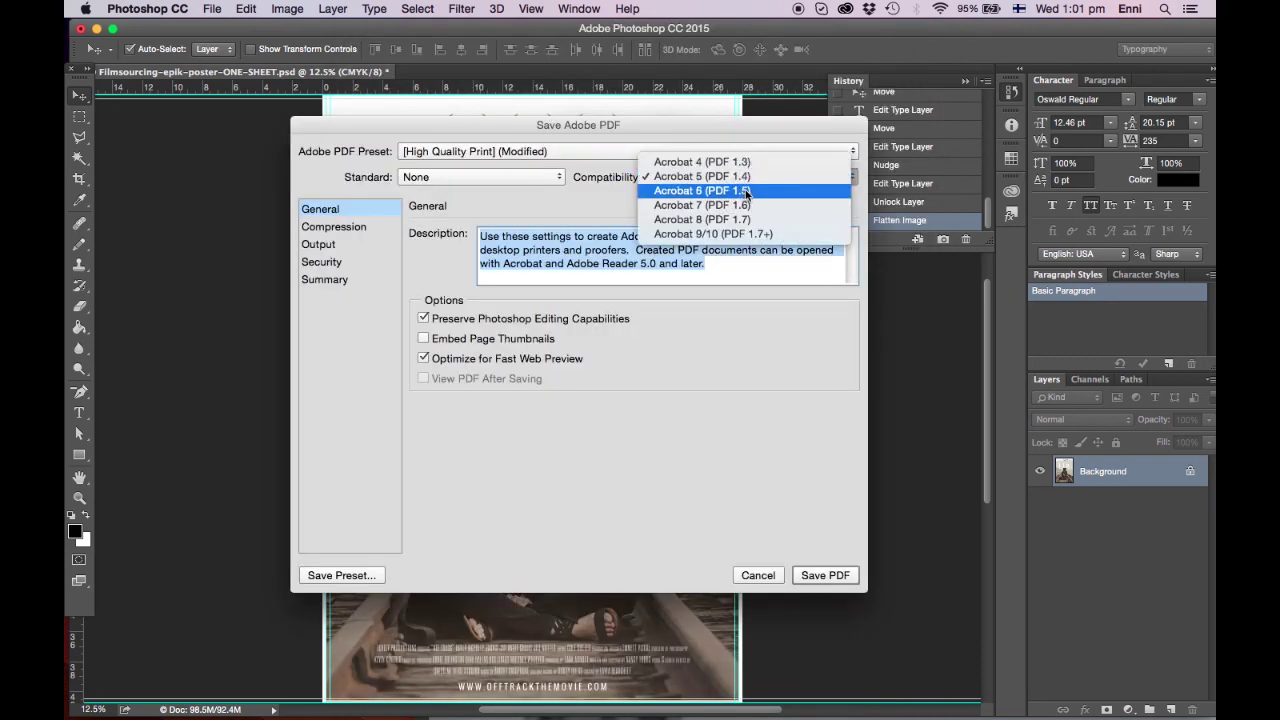
click(696, 206)
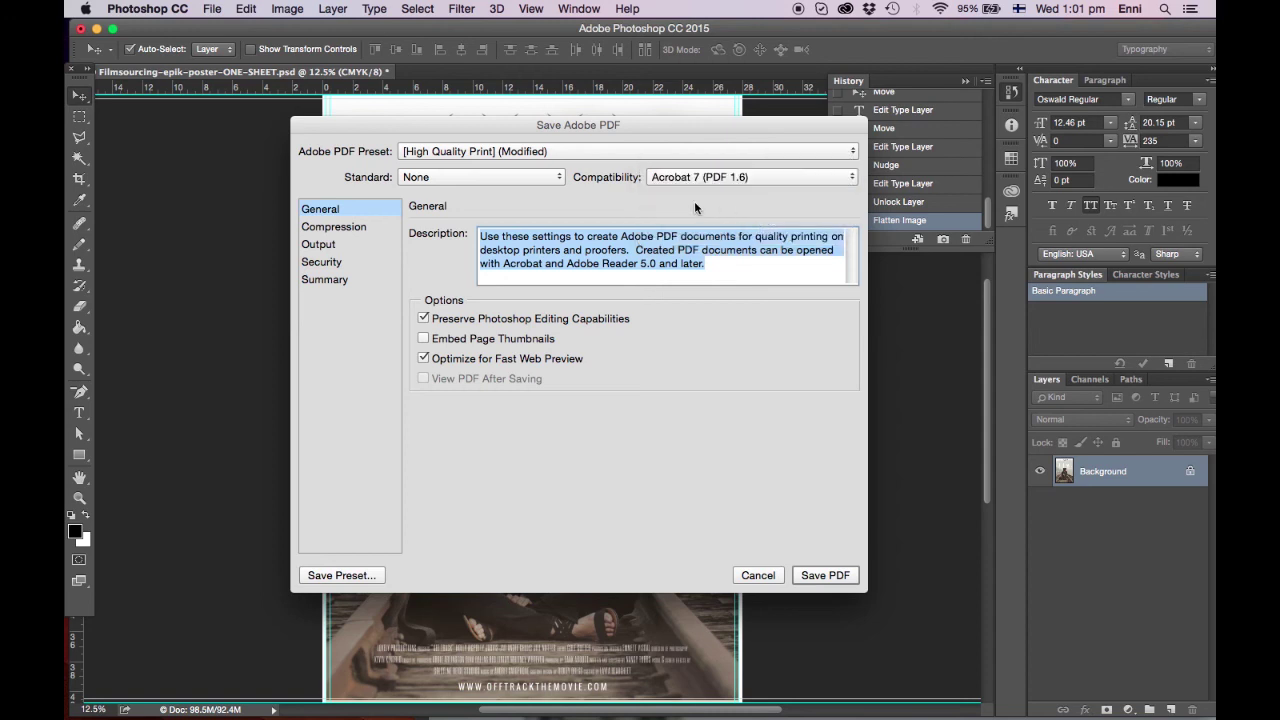
click(340, 227)
click(345, 246)
click(347, 262)
click(345, 280)
click(340, 211)
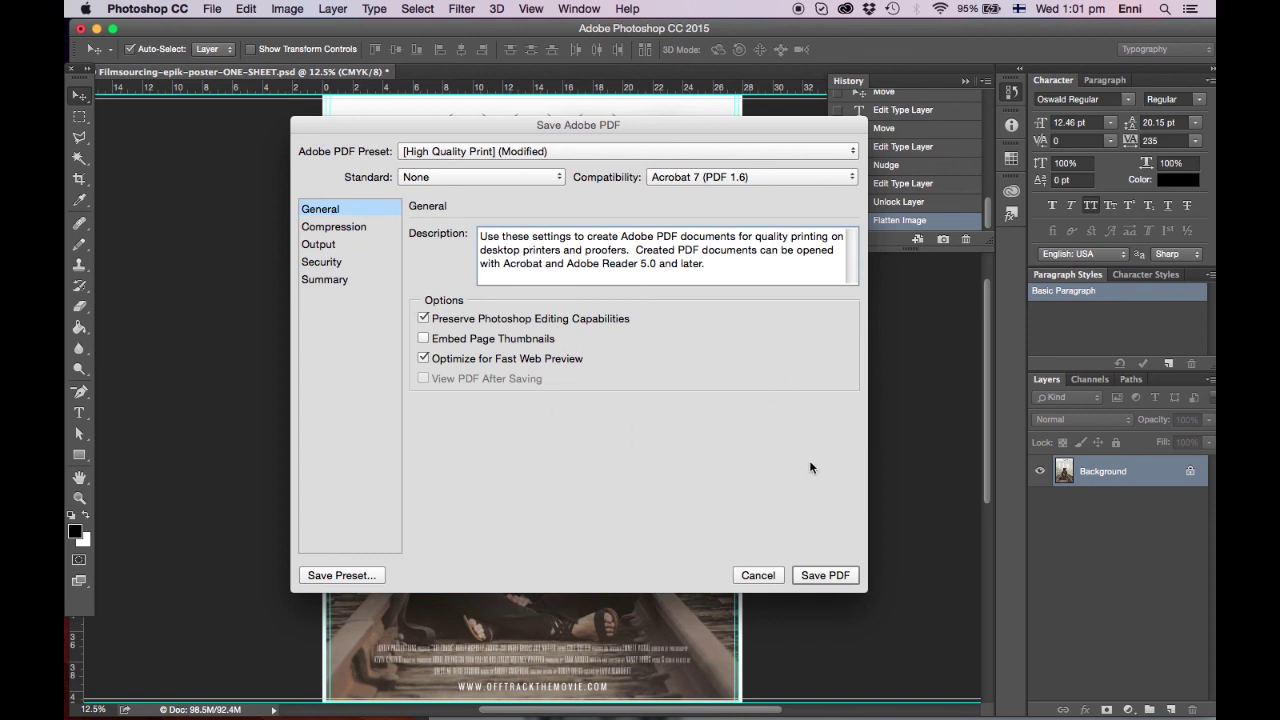
click(826, 574)
click(762, 330)
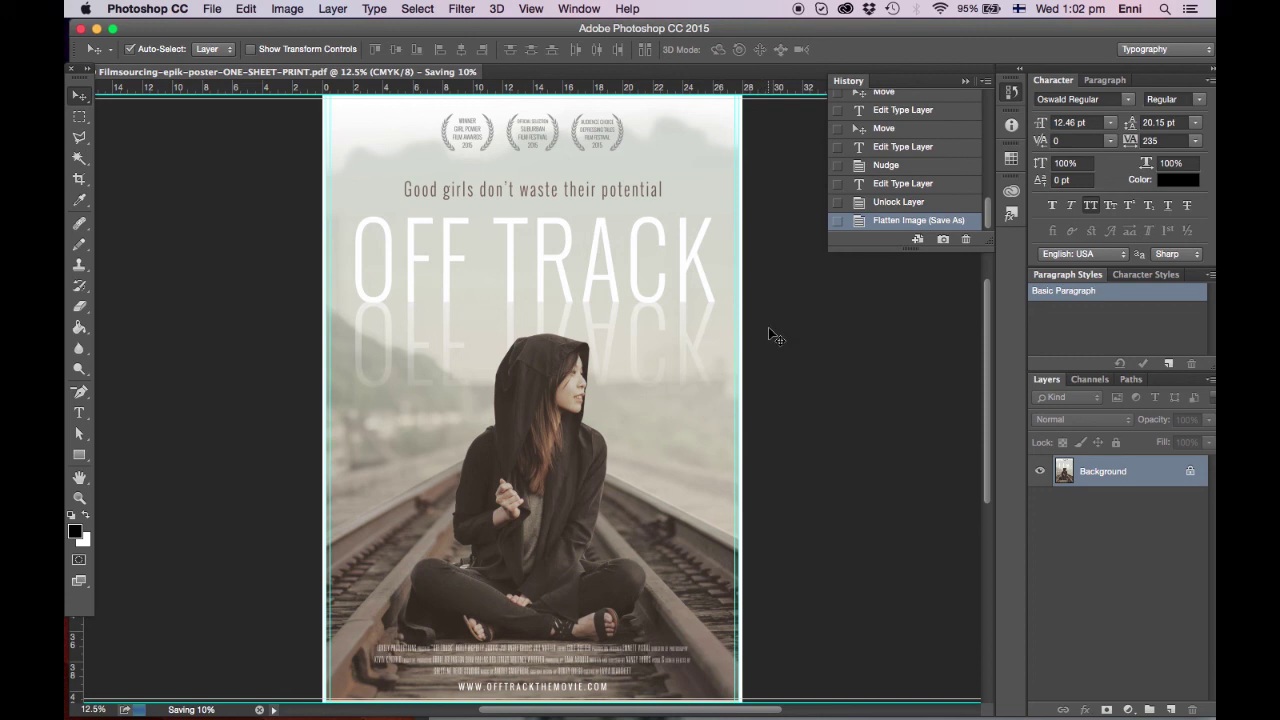
Step: Minimize the poster document window and close the girl.psd document
click(96, 30)
click(425, 580)
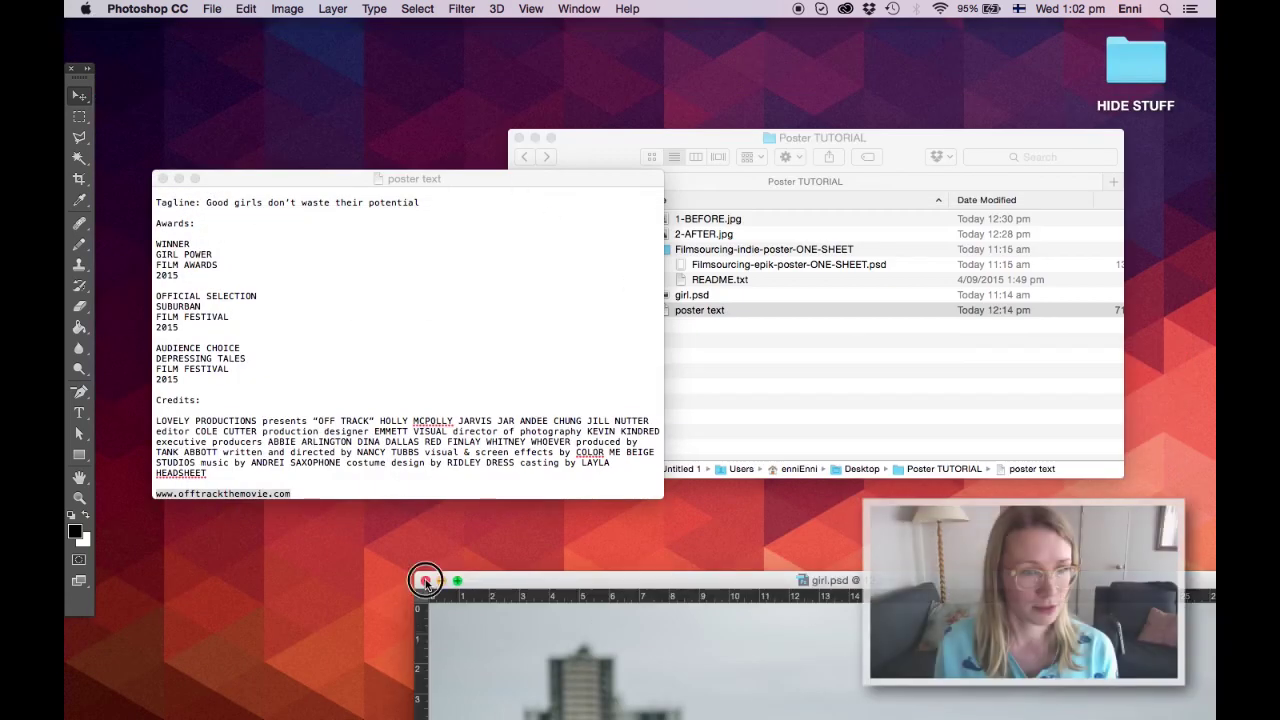
click(598, 262)
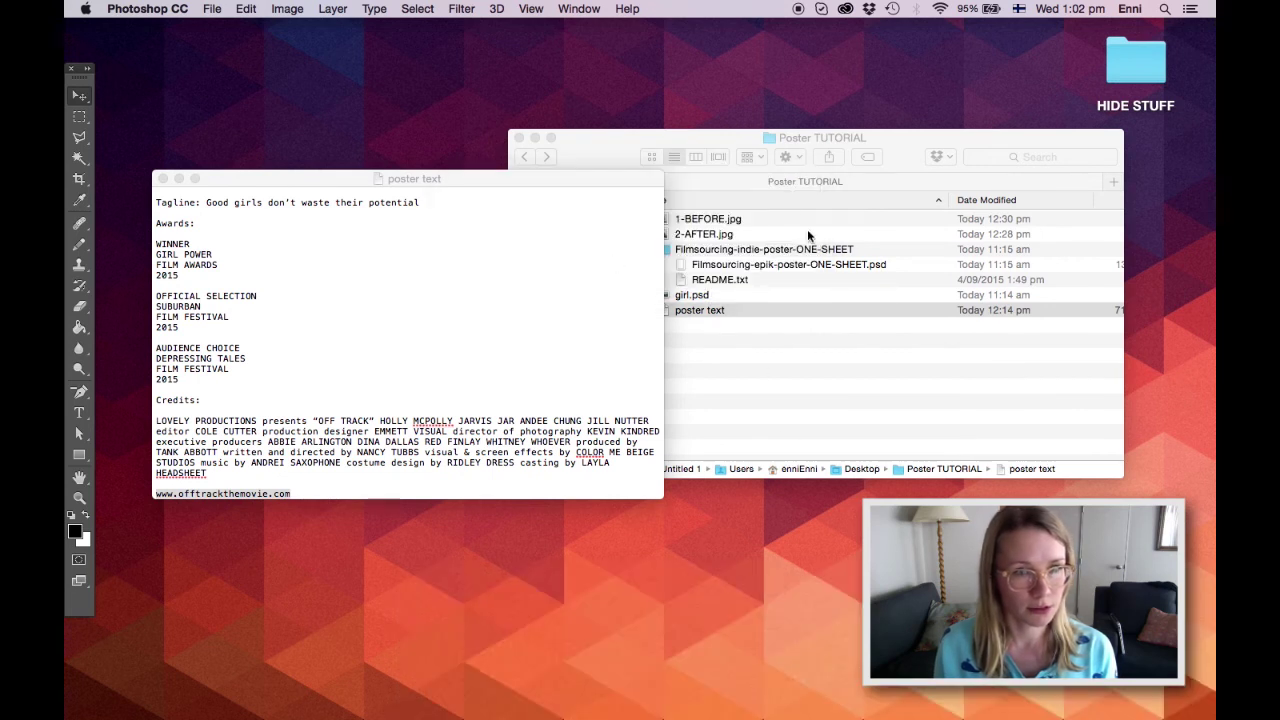
Step: Open "Filmsourcing-epik-poster-ONE-SHEET-PRINT.pdf" from the Poster TUTORIAL folder in Acrobat Pro and check the poster at 25% zoom
click(686, 135)
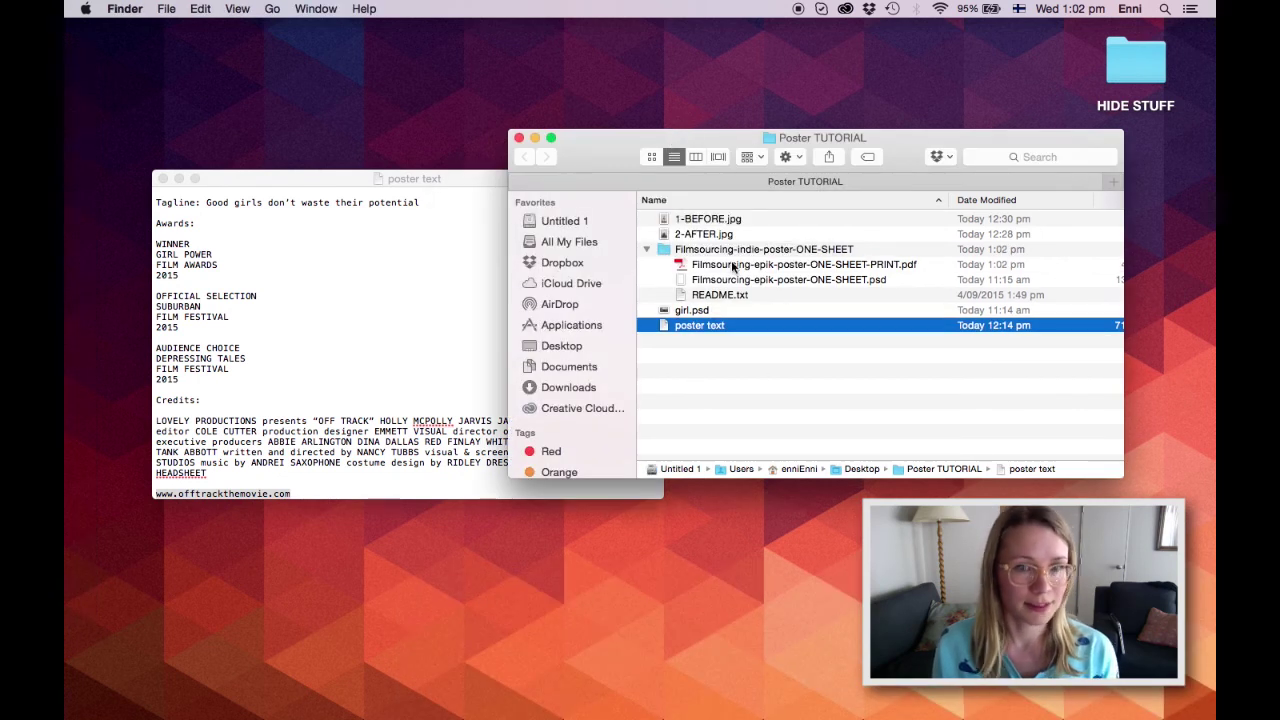
click(681, 264)
double_click(681, 264)
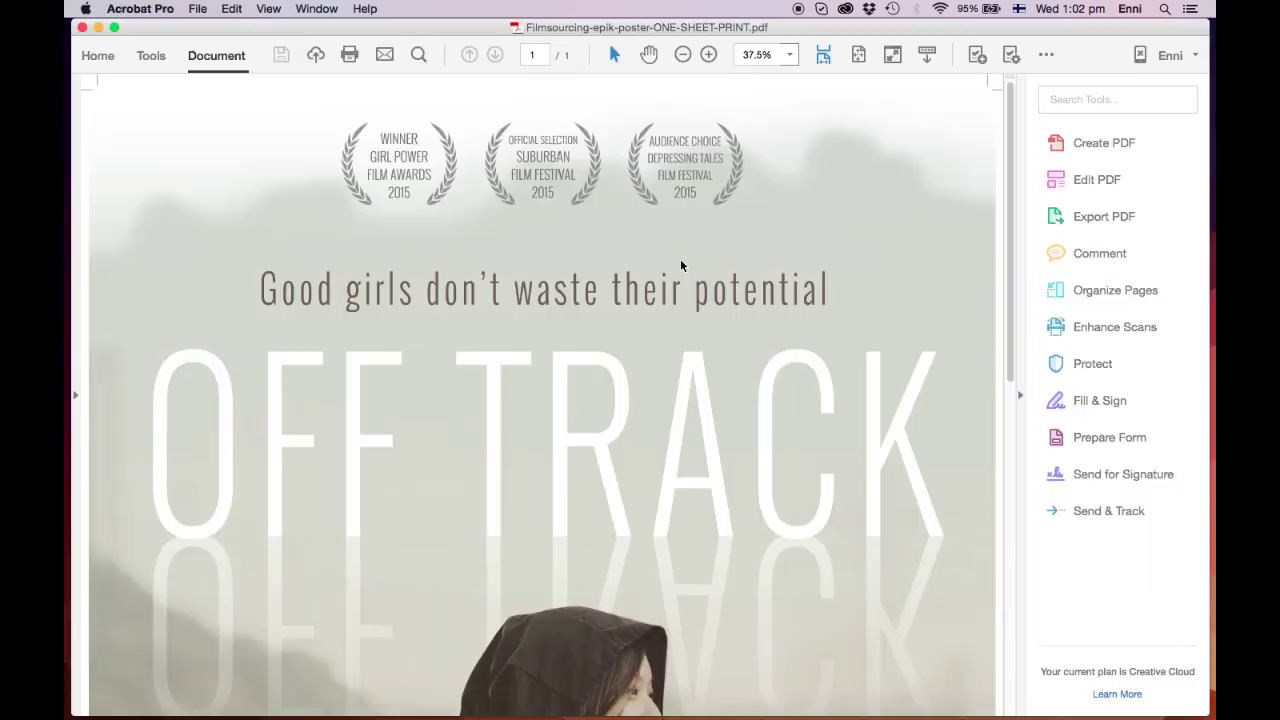
click(683, 54)
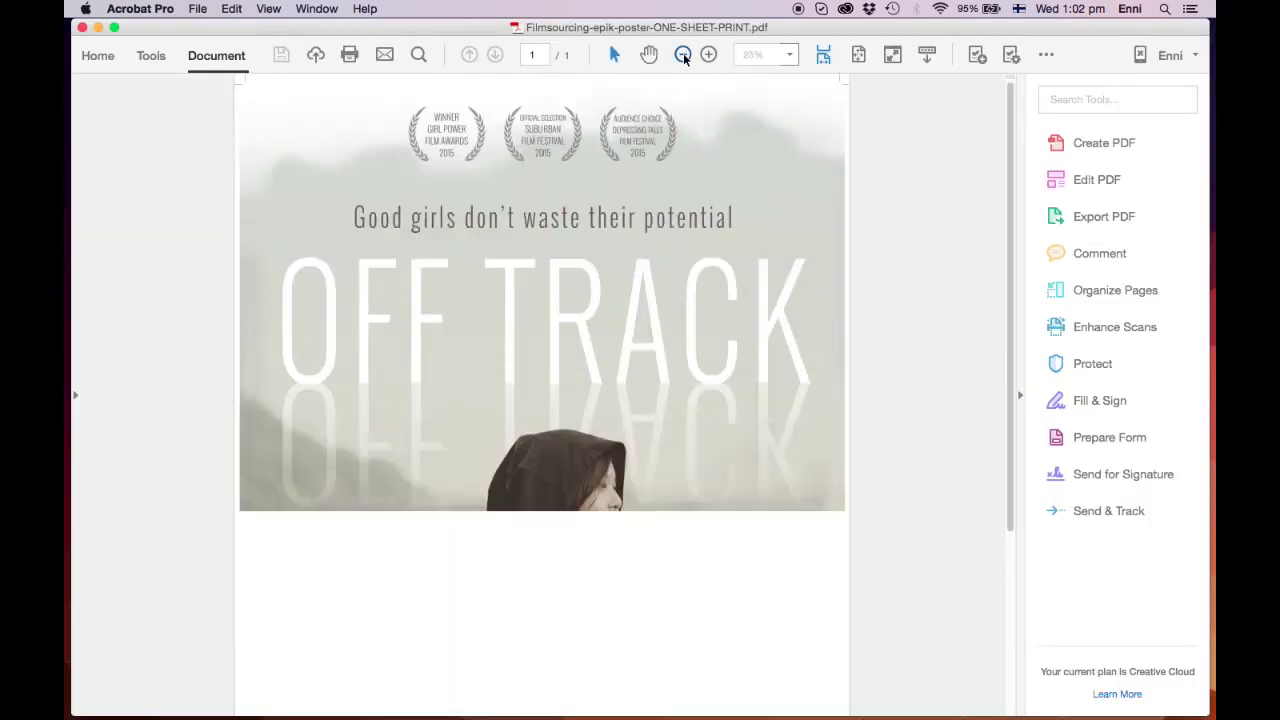